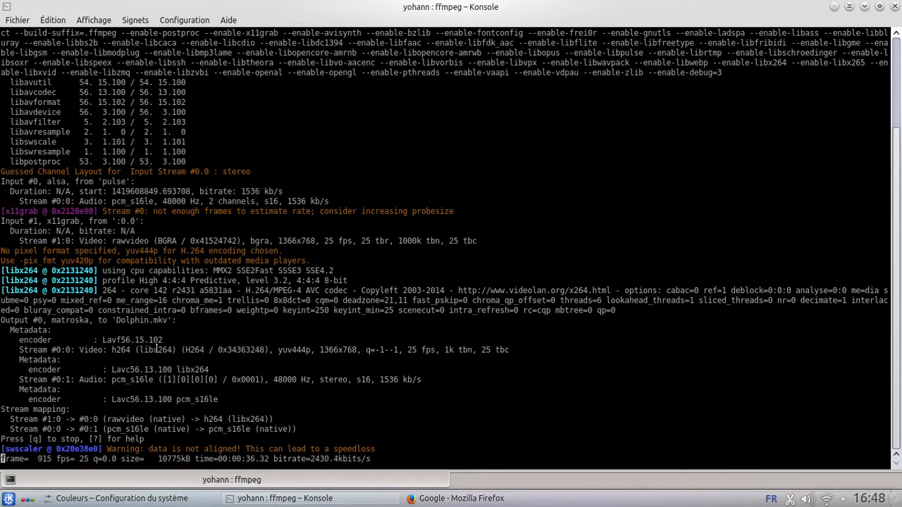
Step: Open the Dolphin file manager and turn off the display of hidden files in the home folder
left_click(9, 499)
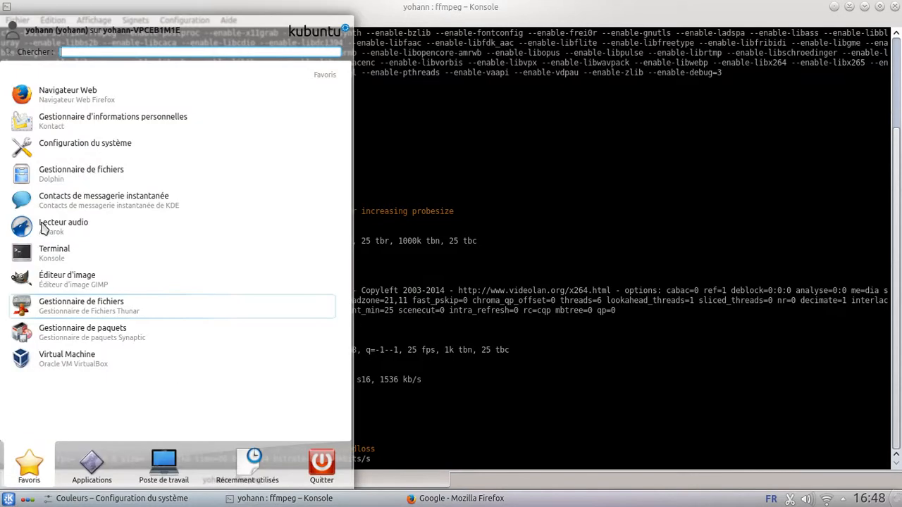
left_click(79, 175)
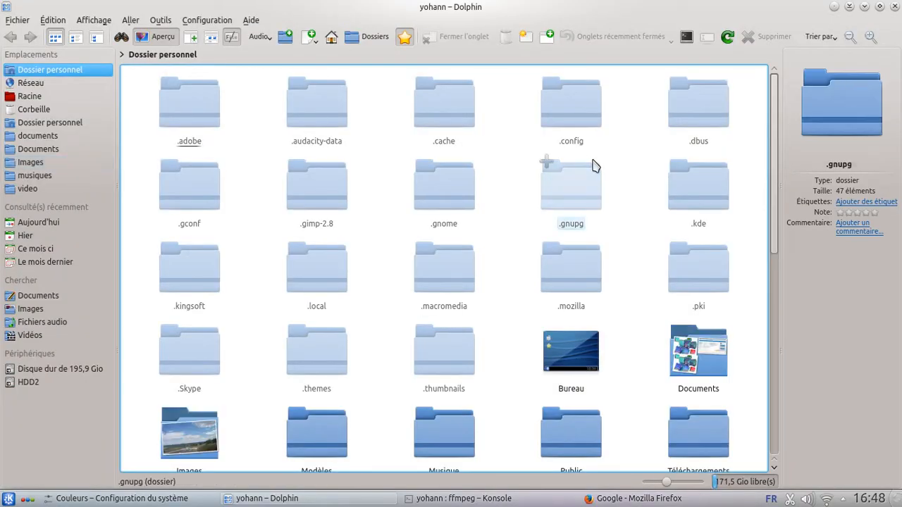
left_click(161, 20)
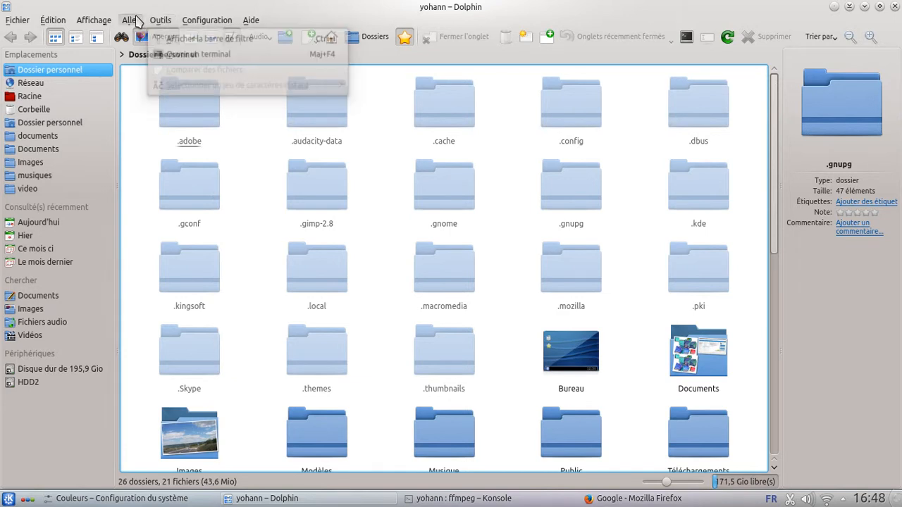
mouse_move(227, 24)
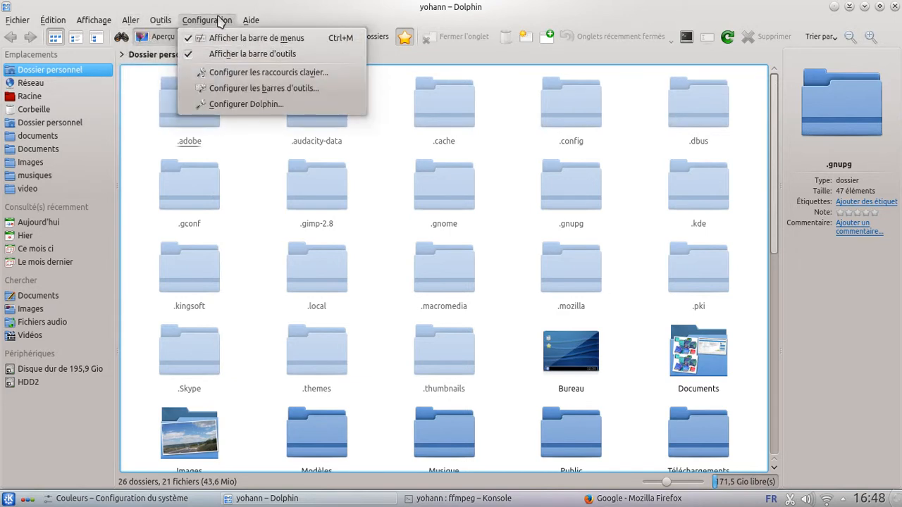
mouse_move(99, 31)
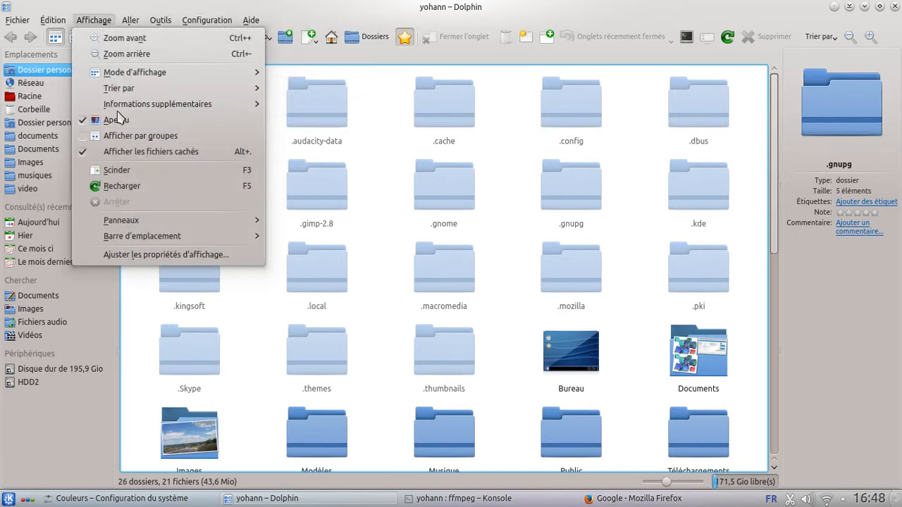
left_click(127, 151)
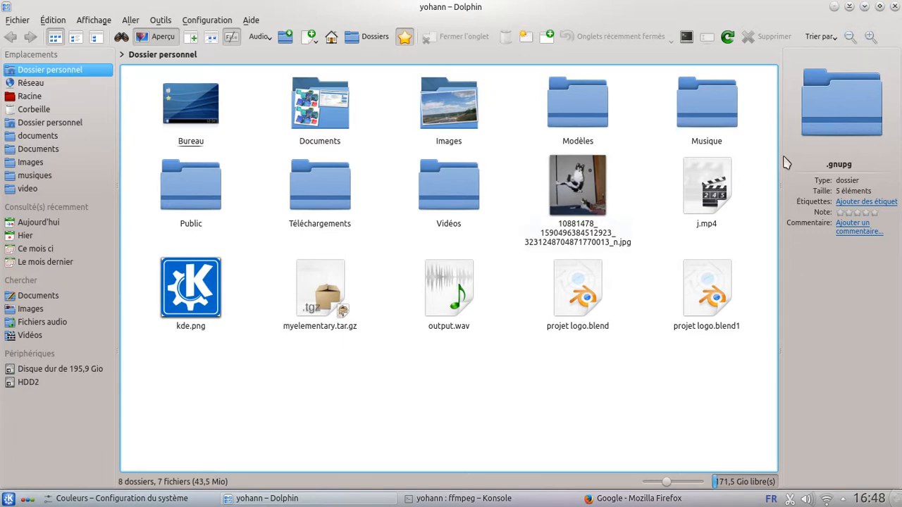
left_click(53, 20)
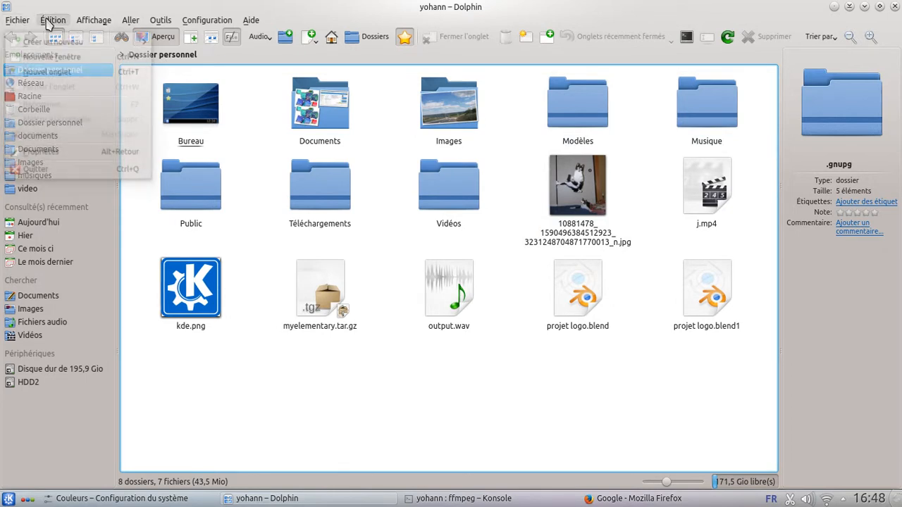
mouse_move(256, 24)
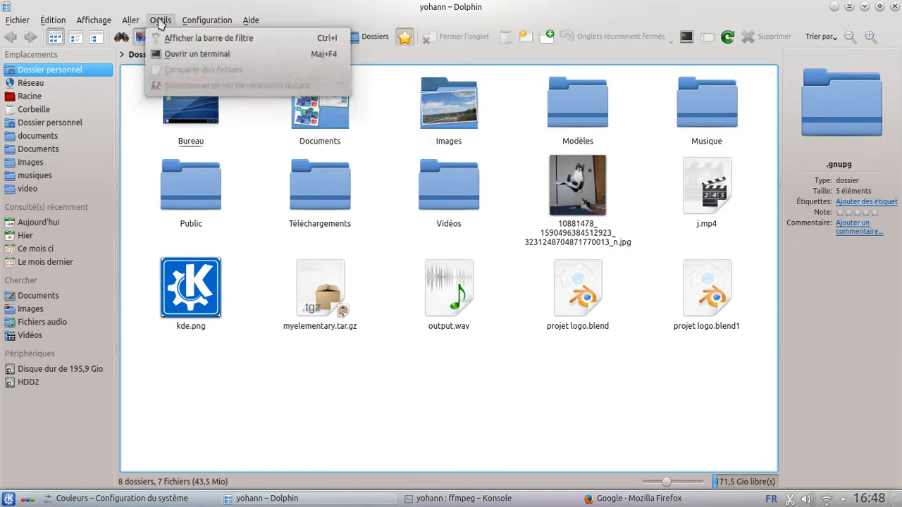
left_click(313, 403)
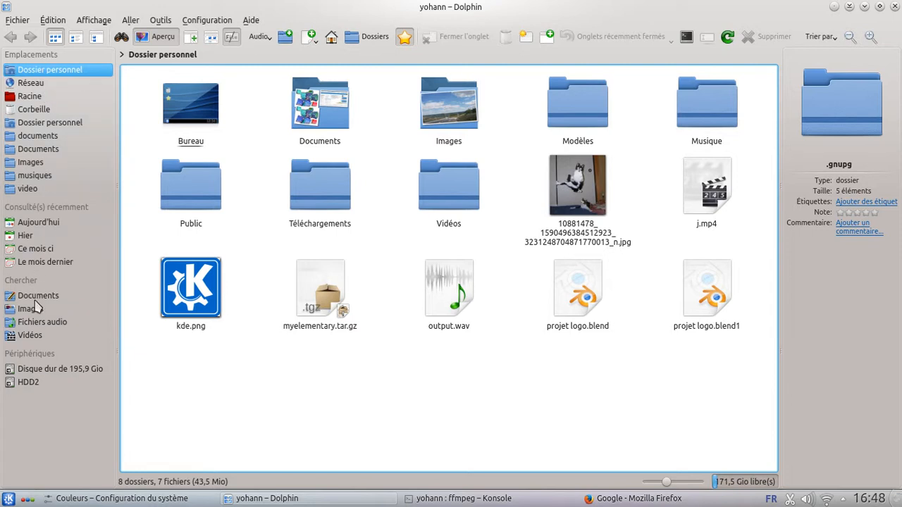
Step: Browse the documents, Documents and home places, and finish in the root folder (Racine)
left_click(42, 137)
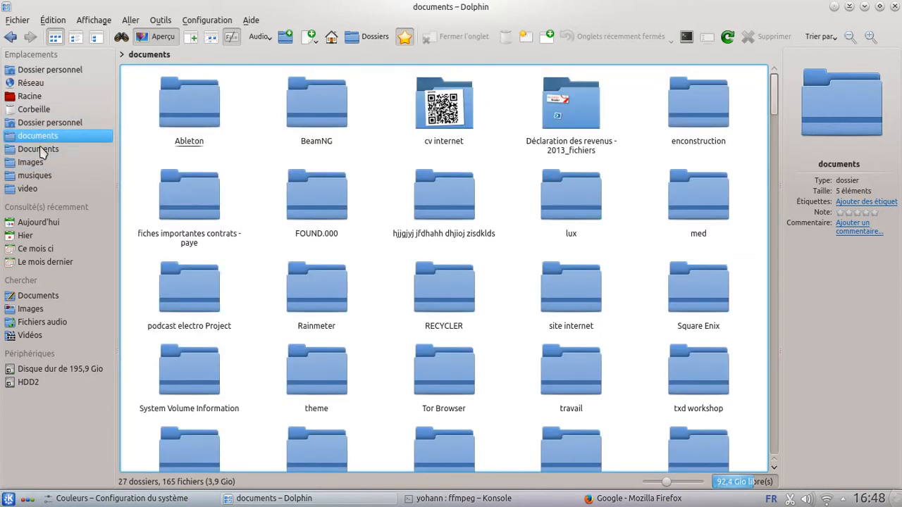
left_click(42, 151)
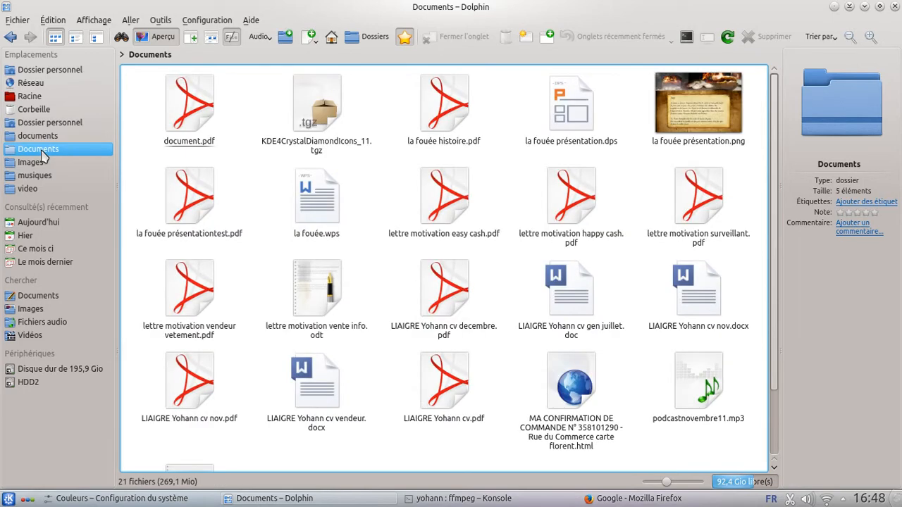
left_click(41, 75)
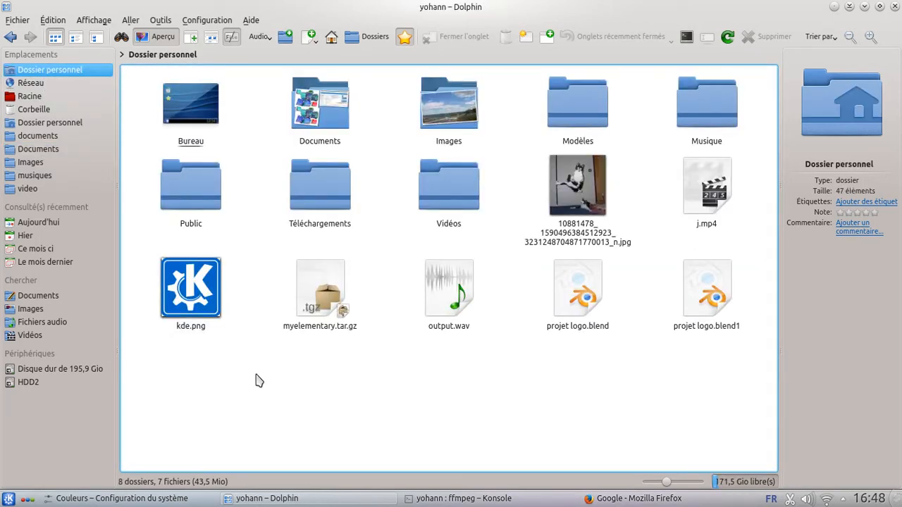
left_click(26, 97)
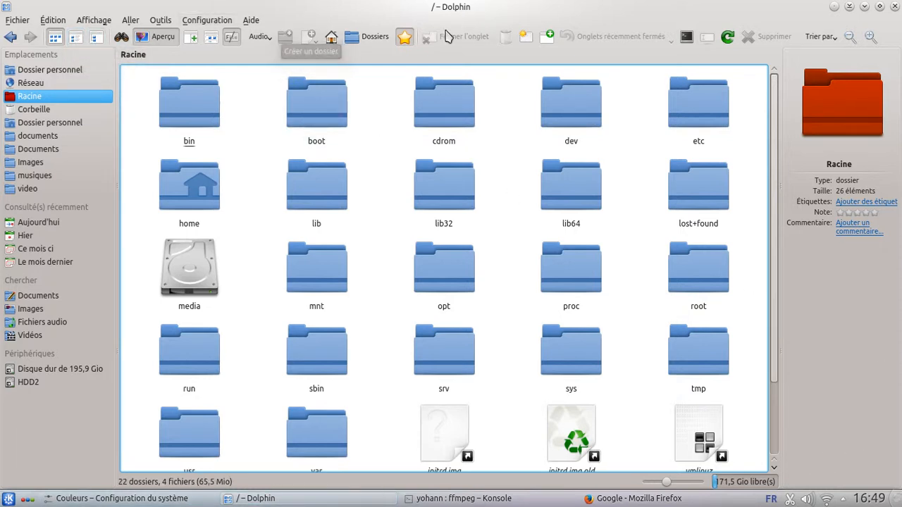
Step: Open an additional file manager window from the root folder and close it again
left_click(82, 21)
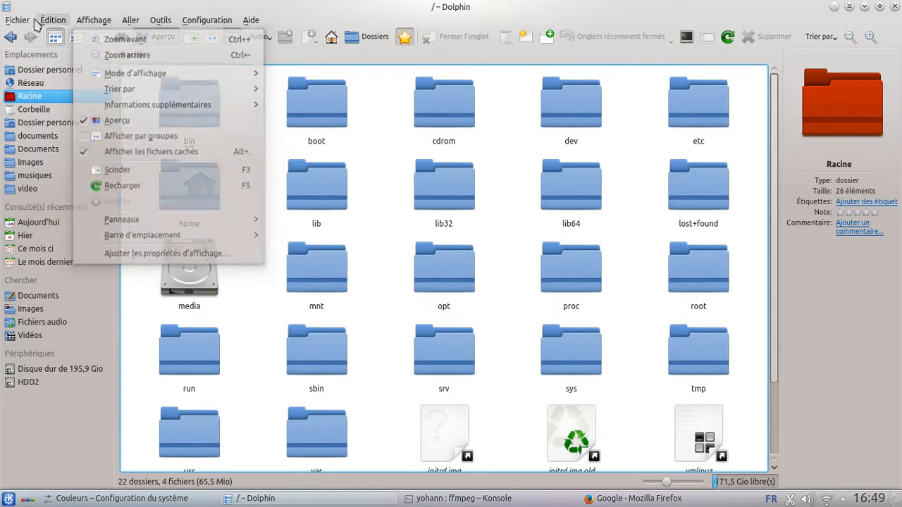
mouse_move(18, 19)
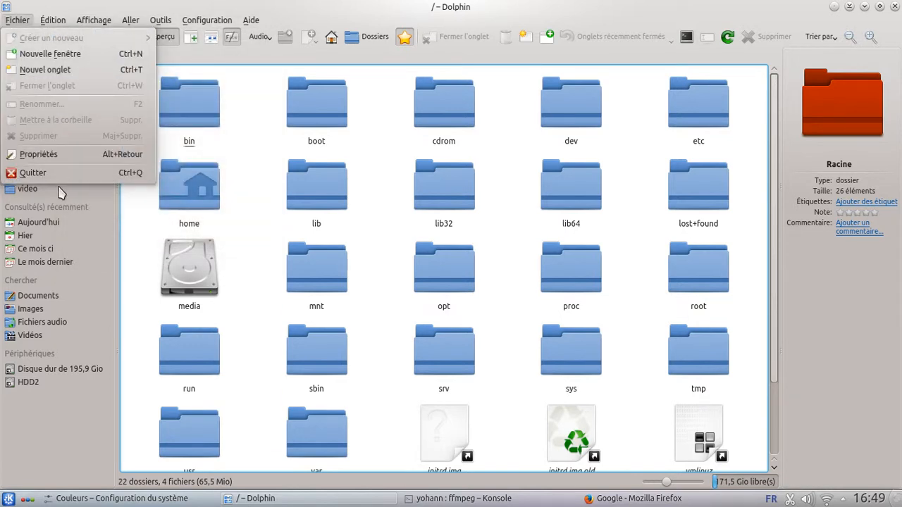
left_click(56, 55)
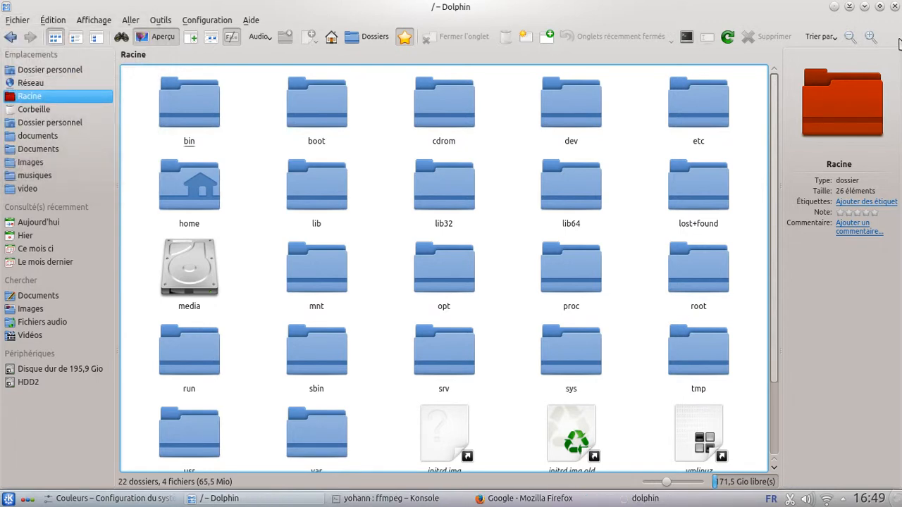
left_click(895, 7)
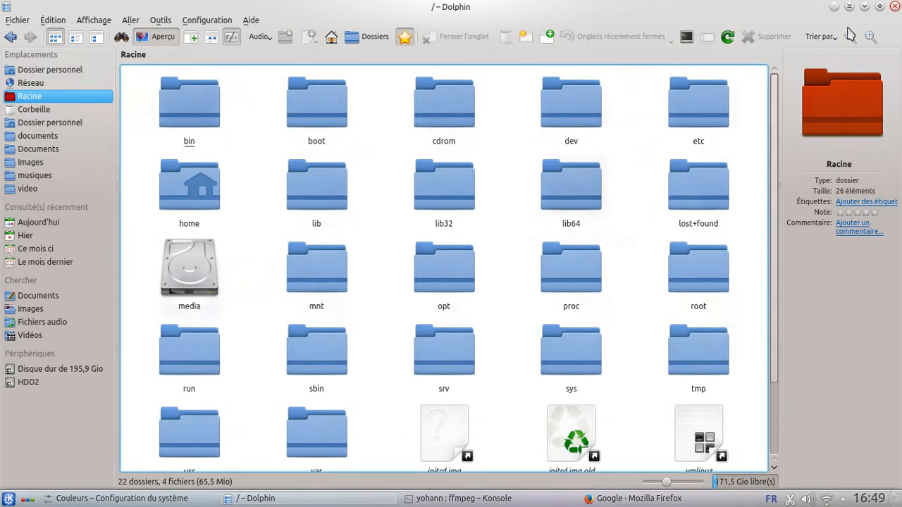
Step: Select the boot folder in the root directory and copy it to the clipboard
left_click(53, 20)
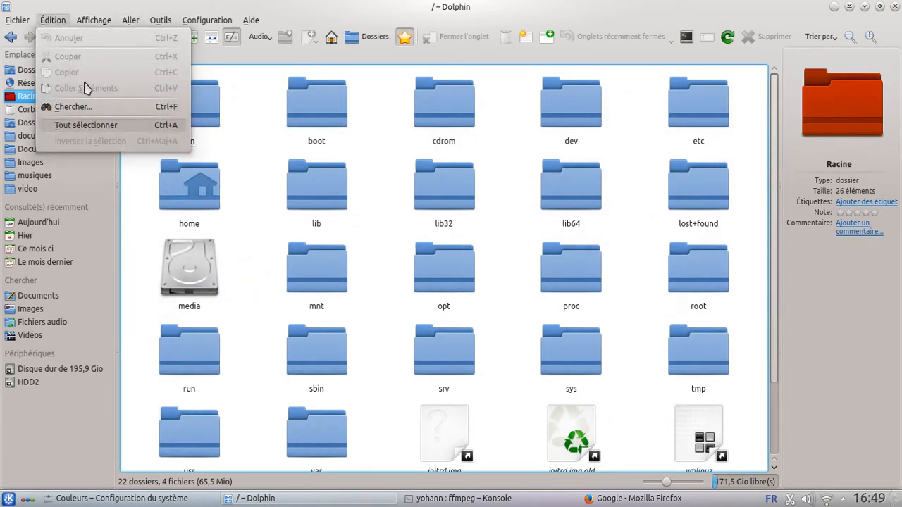
left_click(360, 54)
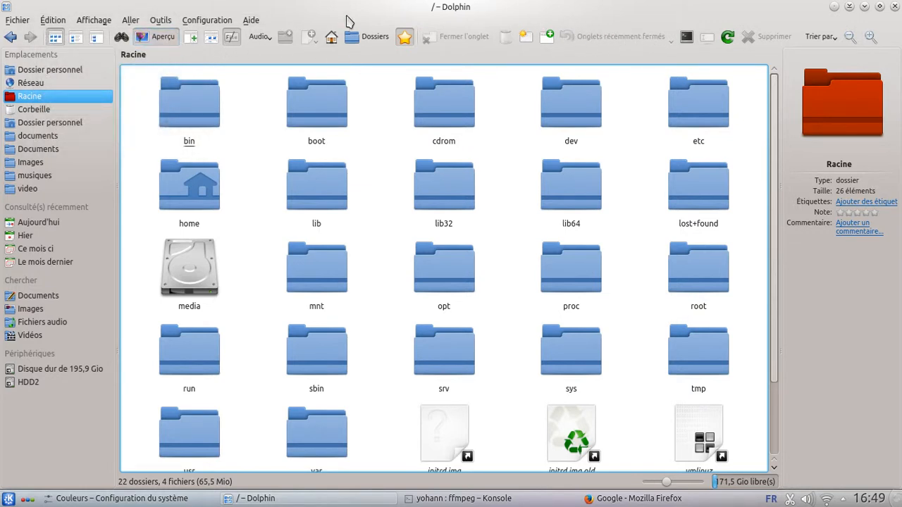
left_click_drag(371, 86, 302, 117)
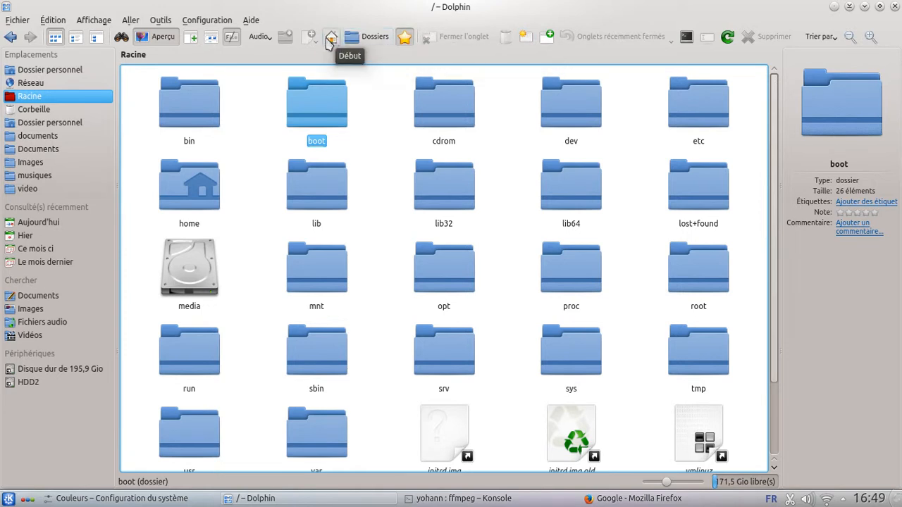
right_click(312, 121)
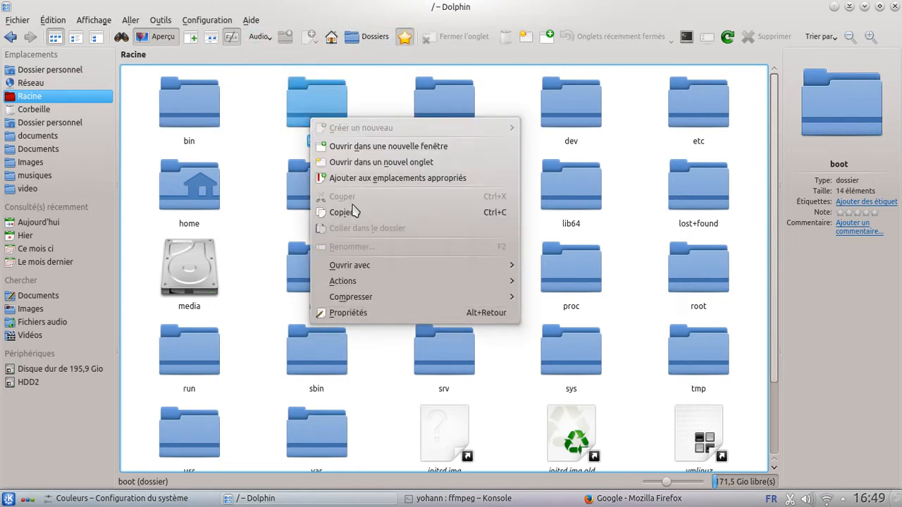
left_click(349, 214)
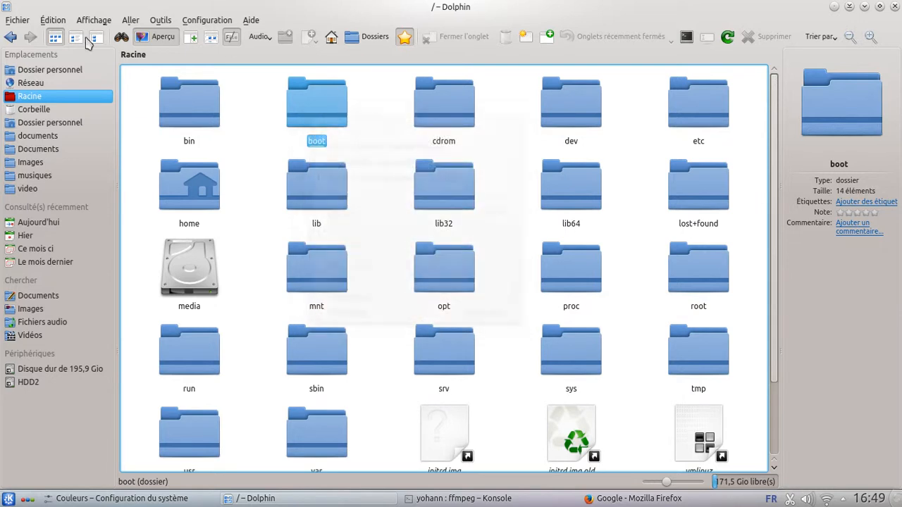
Step: Display the root folder's items in groups and switch the grouping back off
left_click(94, 21)
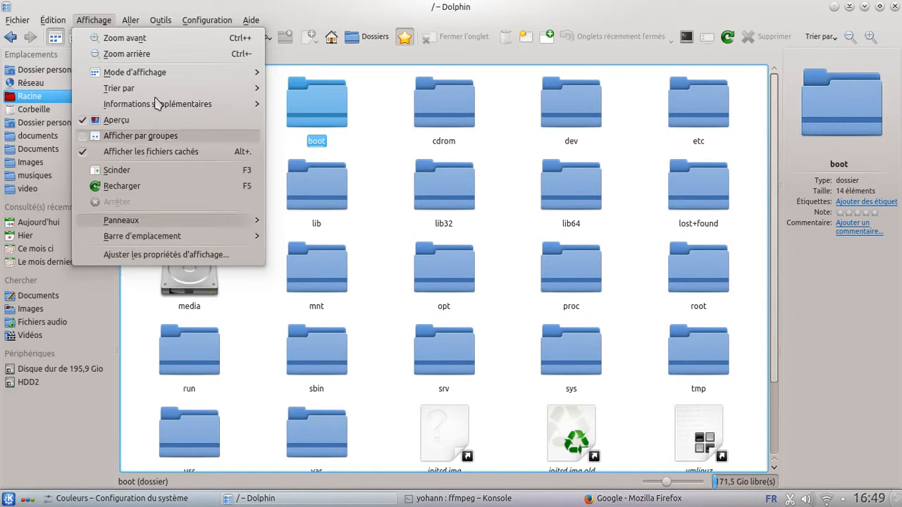
left_click(158, 135)
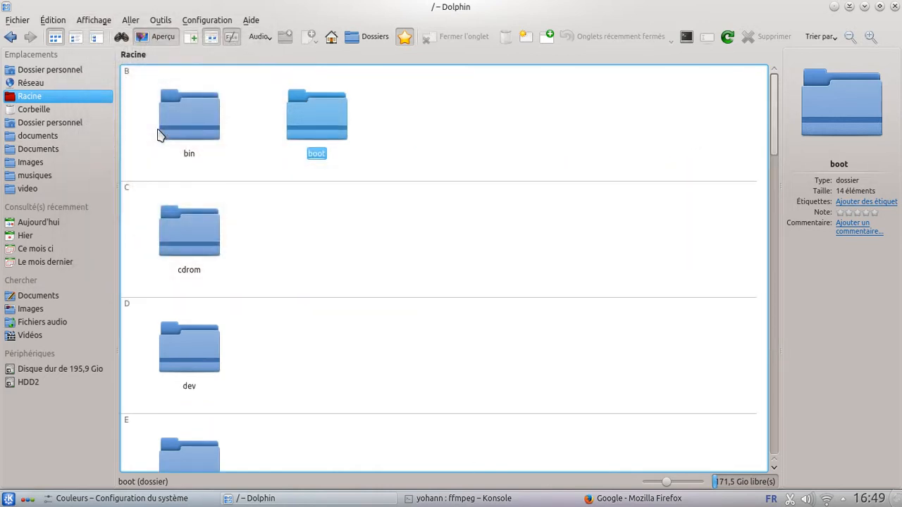
left_click(98, 20)
left_click(155, 136)
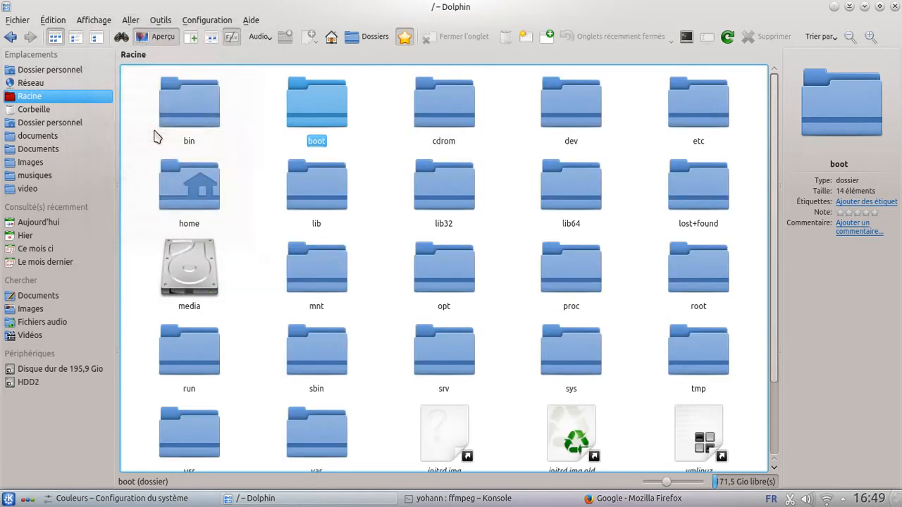
Step: Try the Compact and Details view modes on the root folder and return to the Icons view
left_click(99, 19)
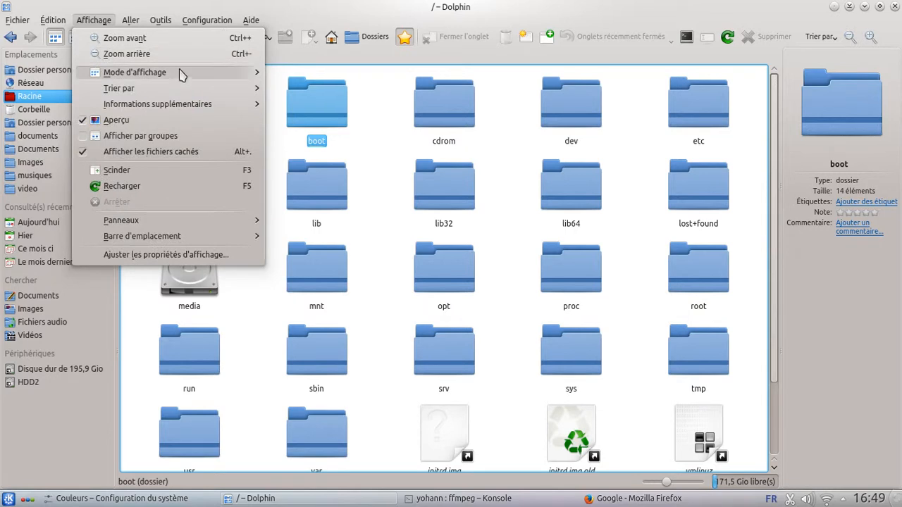
mouse_move(232, 72)
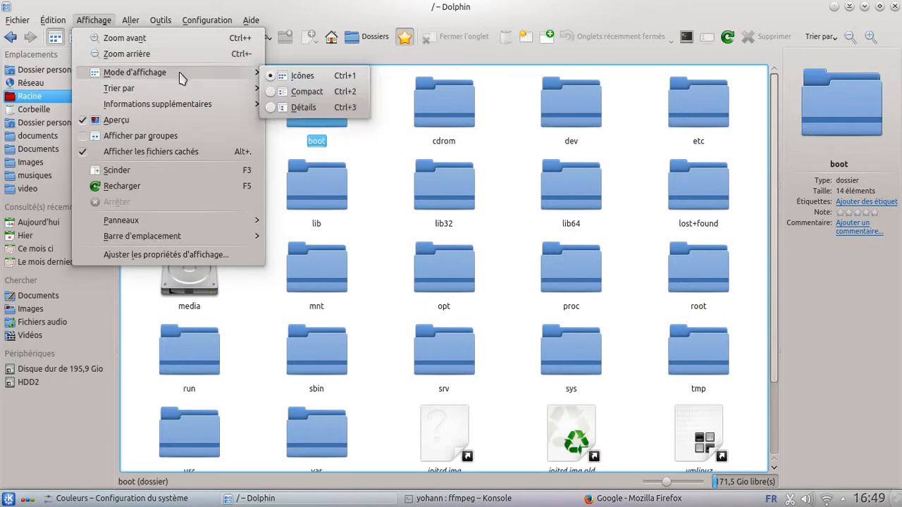
left_click(337, 99)
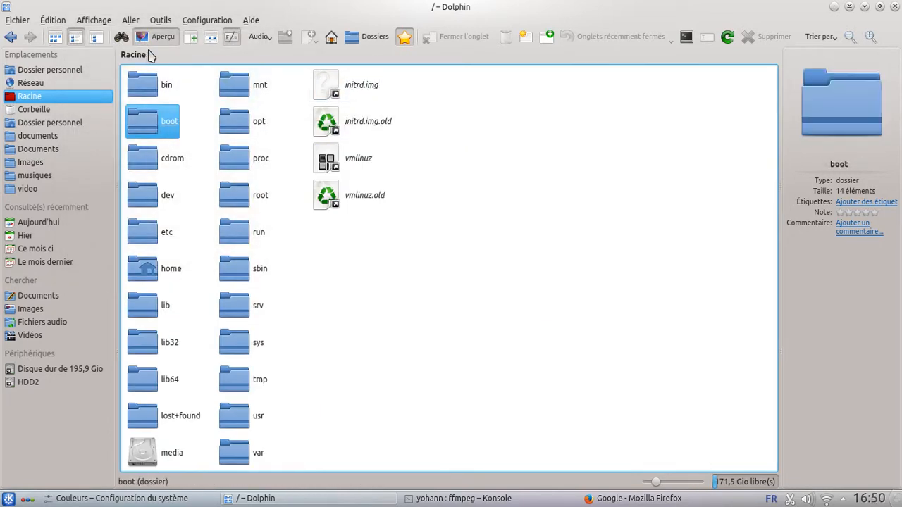
left_click(96, 36)
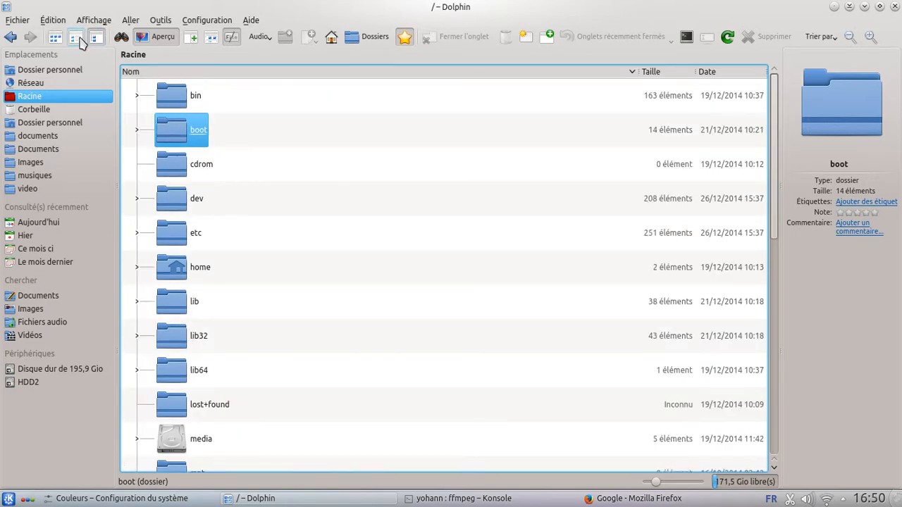
left_click(78, 38)
left_click(97, 39)
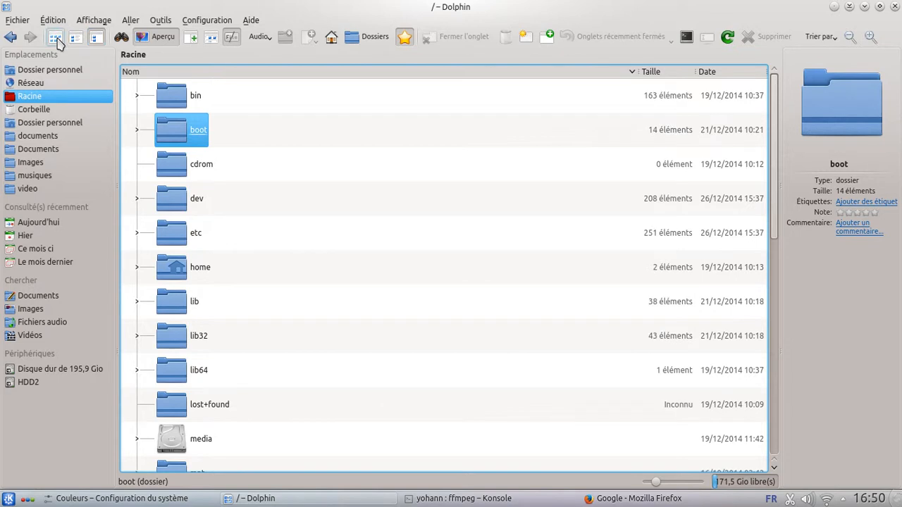
left_click(55, 37)
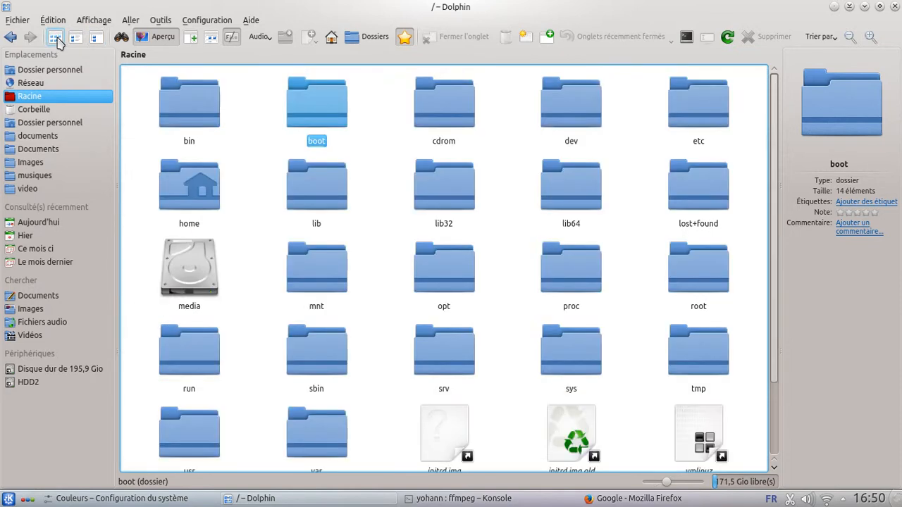
Step: Make the location bar editable so the root folder's path can be typed directly
left_click(94, 19)
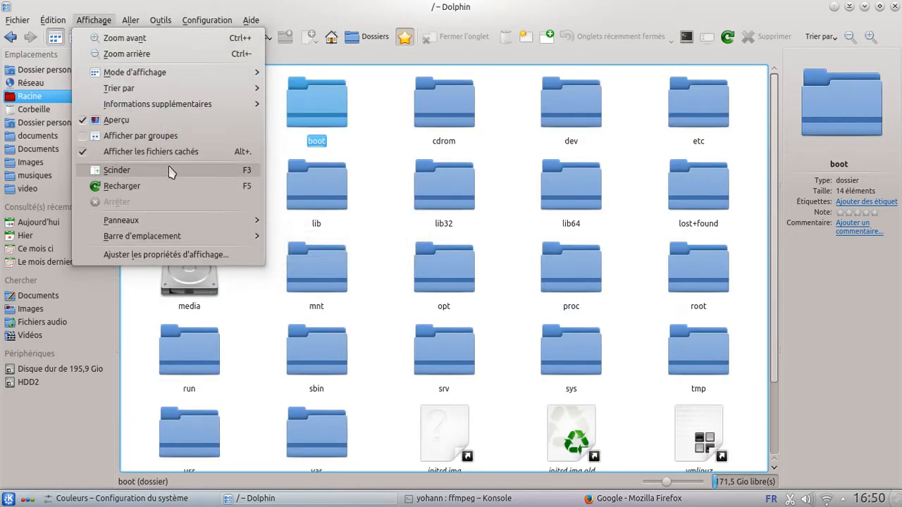
mouse_move(168, 221)
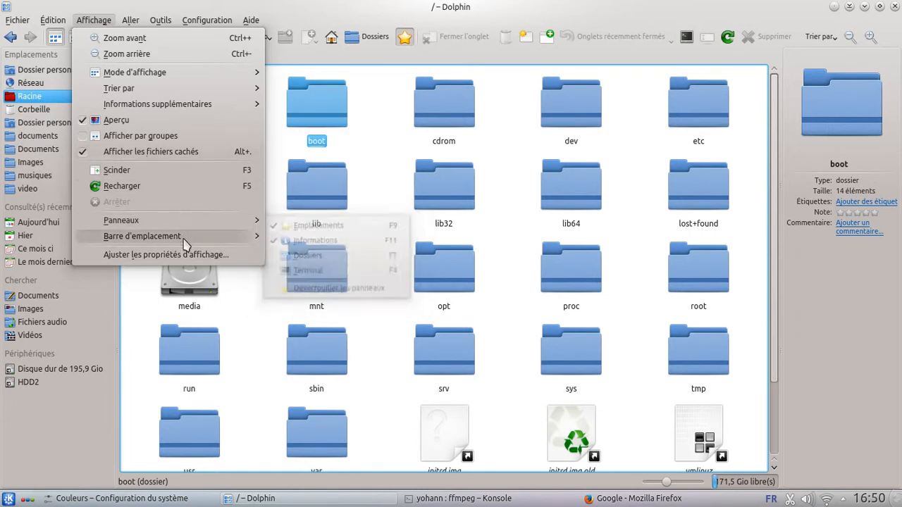
mouse_move(185, 243)
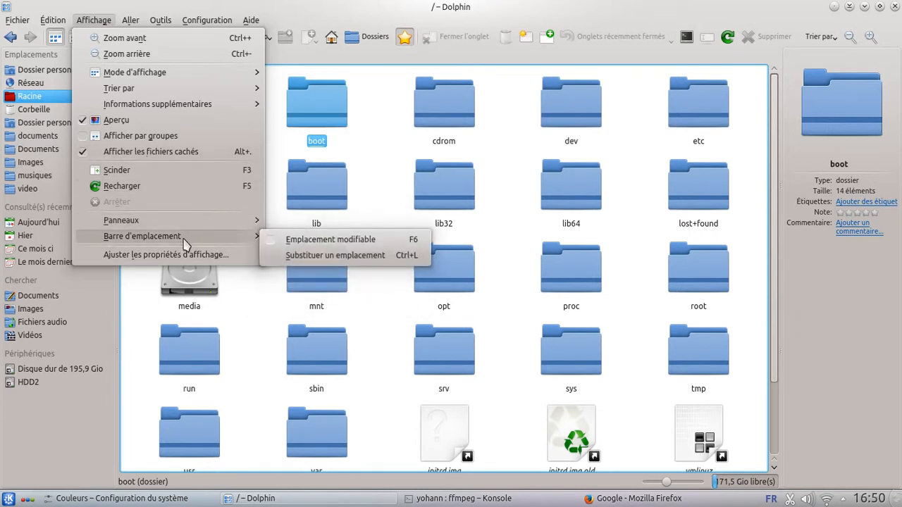
left_click(336, 241)
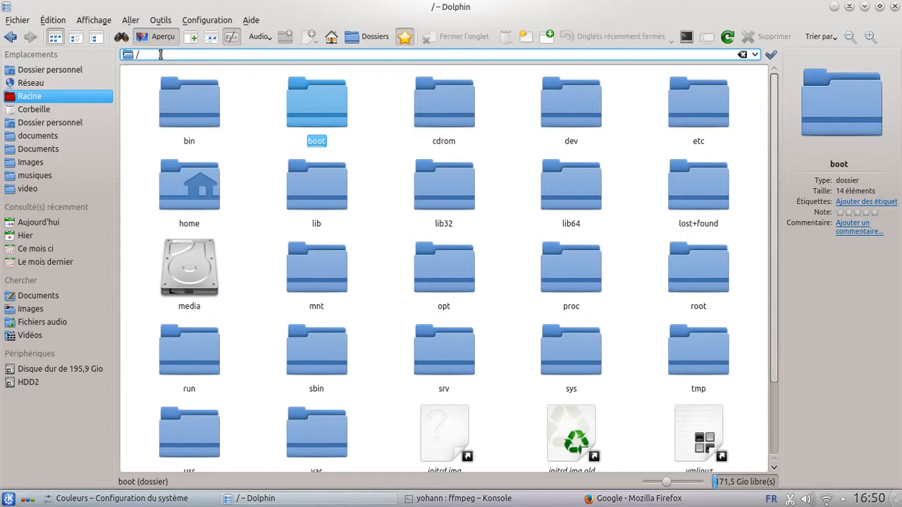
Step: Examine the root folder's display properties, including the available view types, and close them without changing anything
left_click(94, 19)
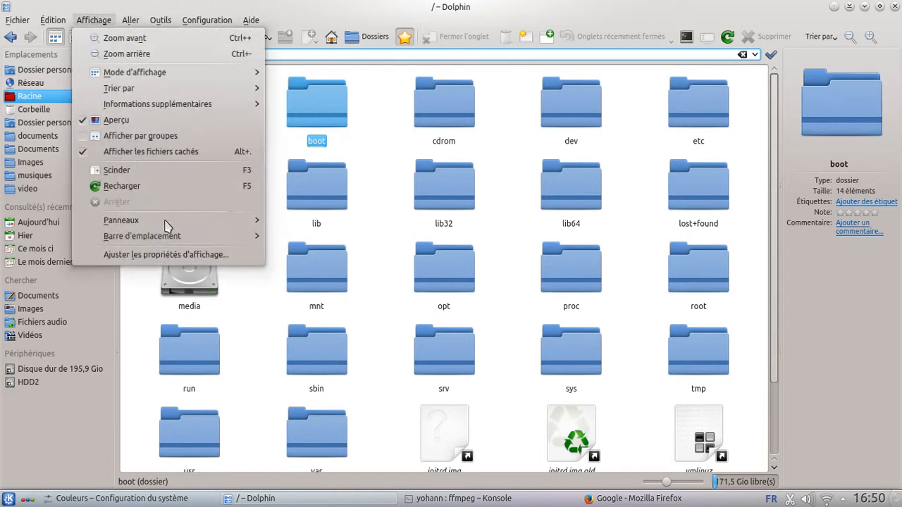
mouse_move(166, 238)
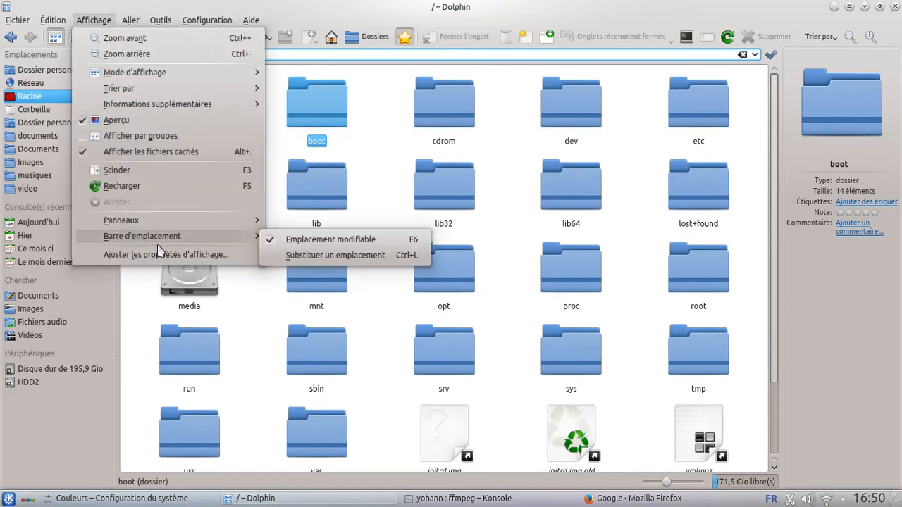
left_click(199, 255)
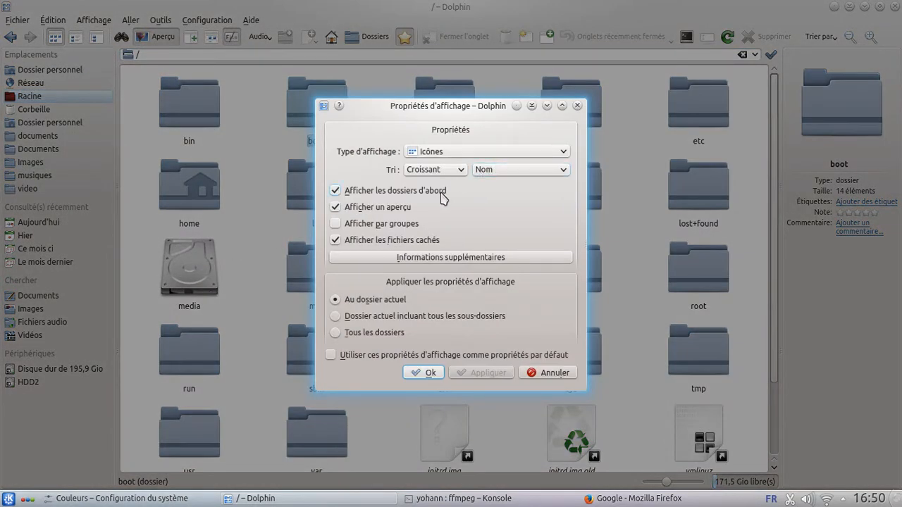
left_click(489, 151)
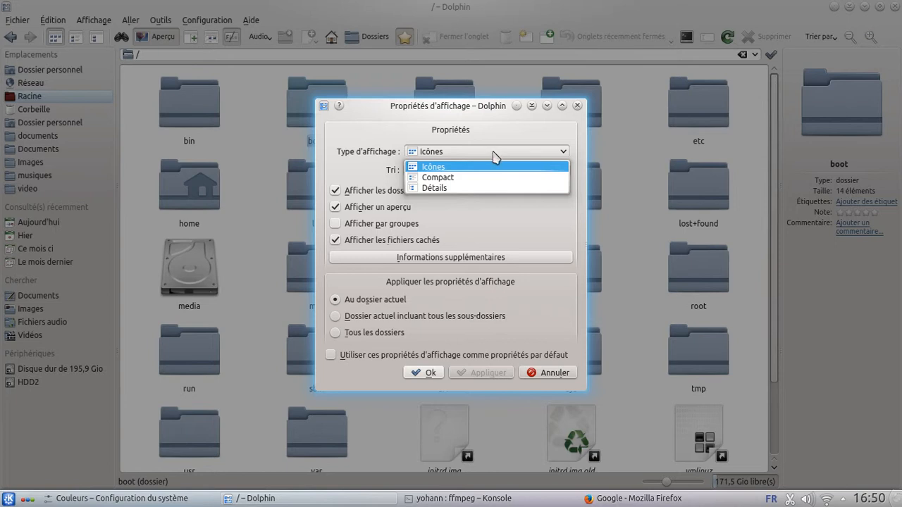
left_click(551, 331)
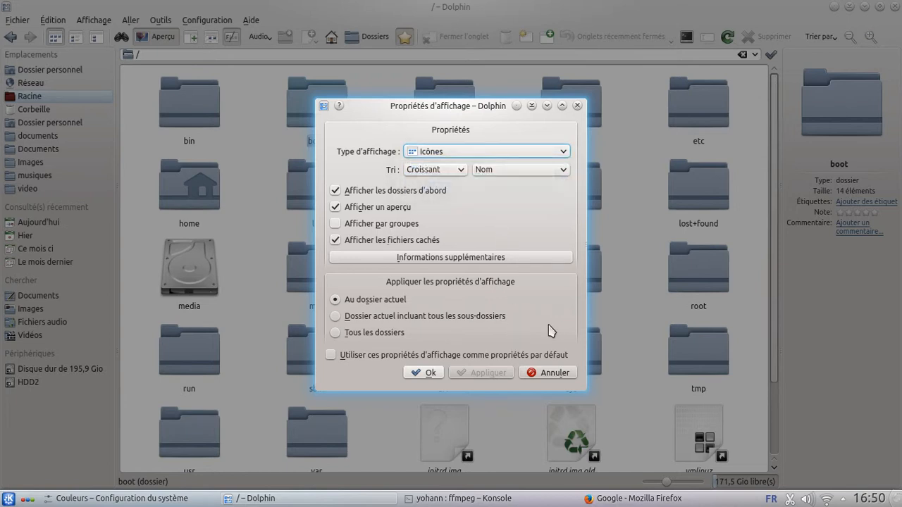
left_click(555, 373)
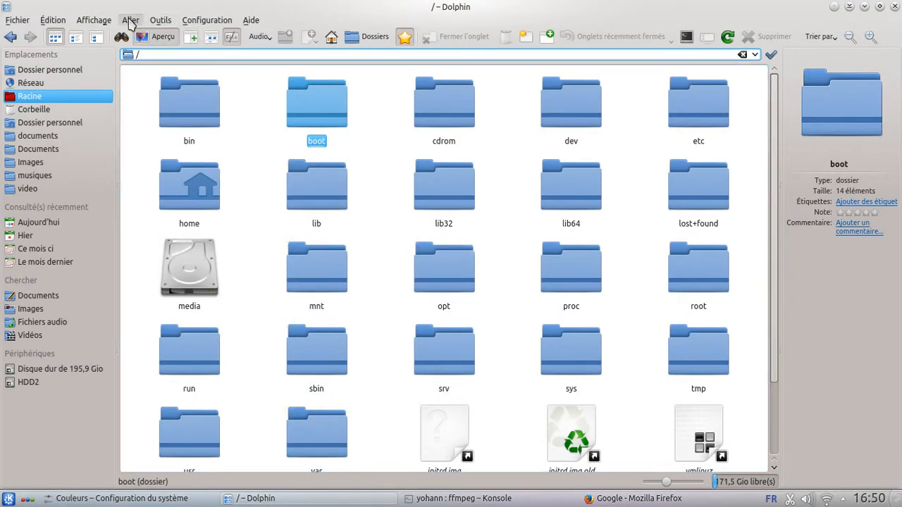
Step: Go from the root folder to the home folder
left_click(130, 21)
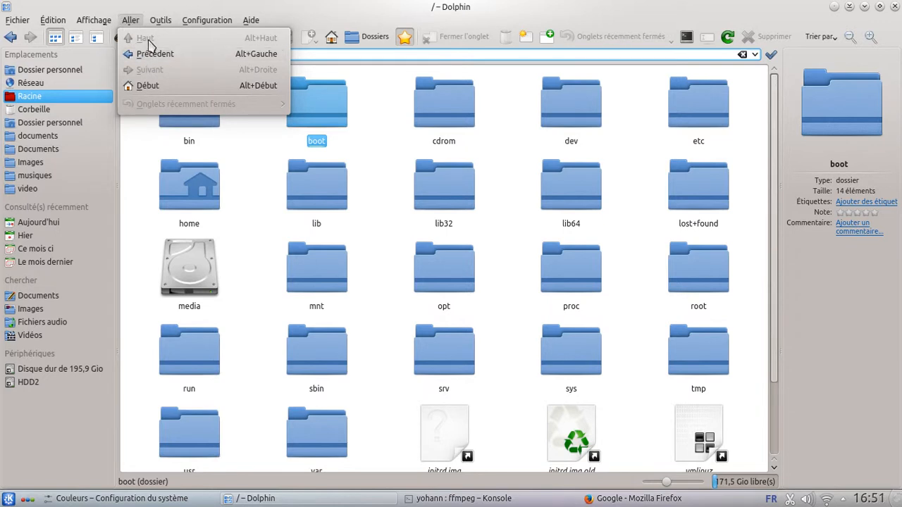
left_click(174, 87)
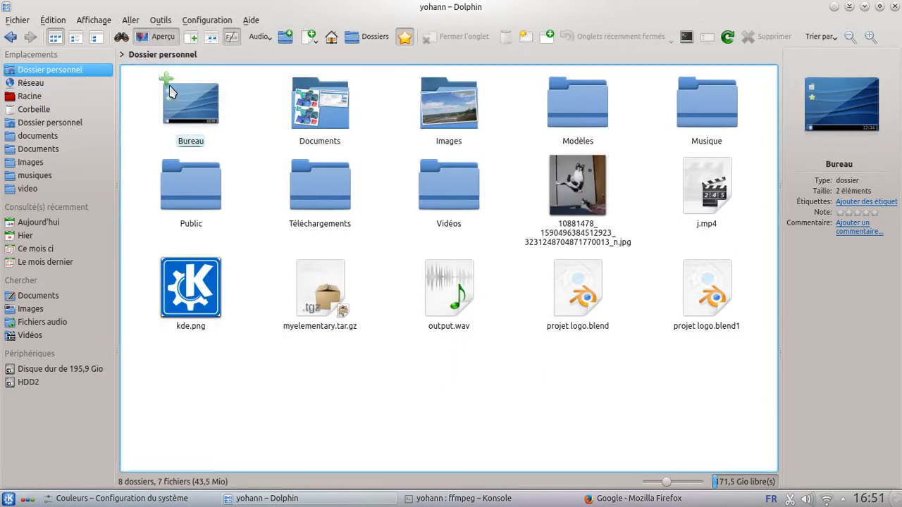
Step: Show the filter bar, filter the home folder's items by "out" and clear the filter text again
left_click(164, 21)
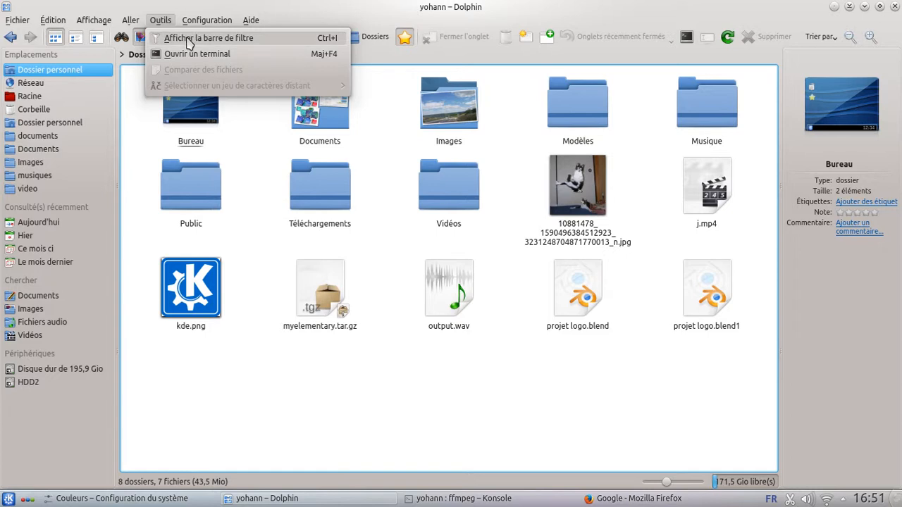
left_click(388, 12)
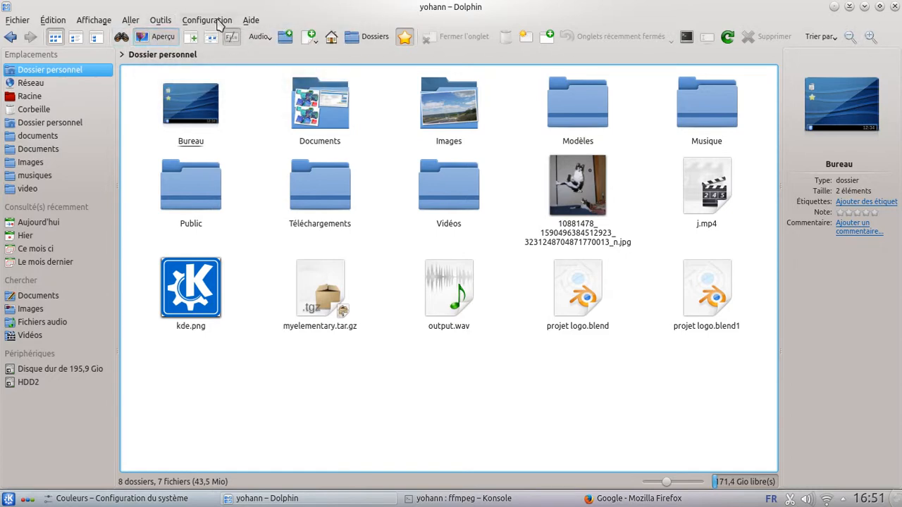
left_click(161, 19)
left_click(176, 42)
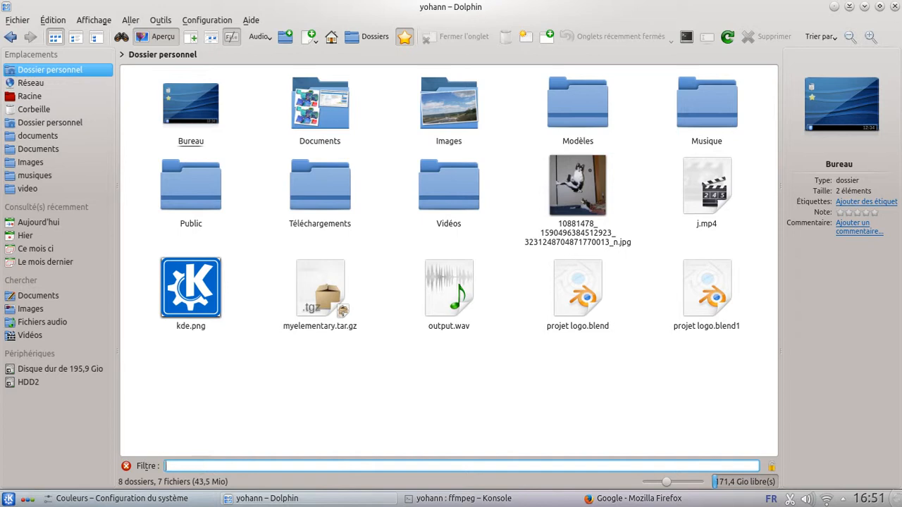
type("out")
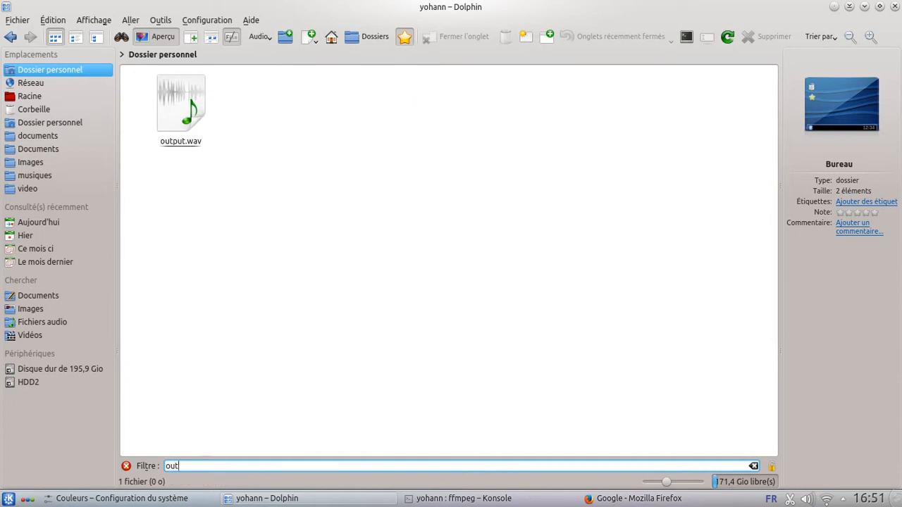
key("BackSpace")
key("BackSpace")
key("BackSpace")
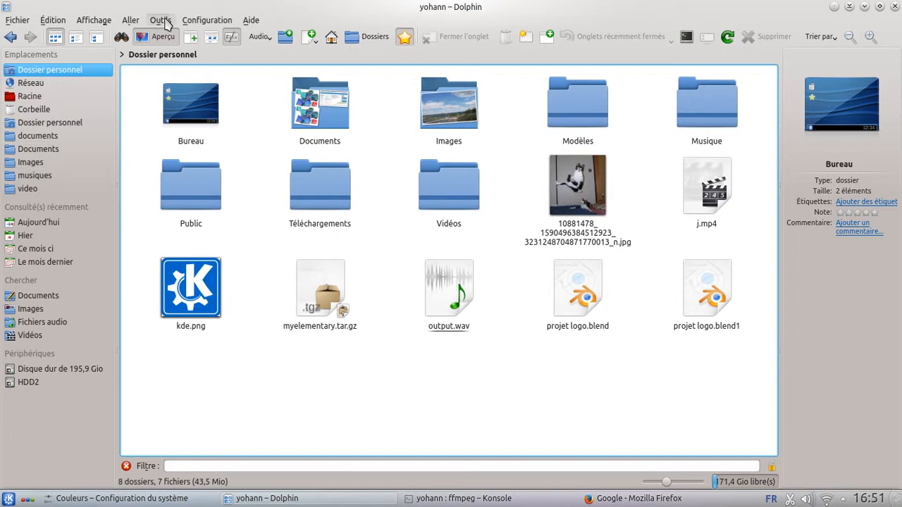
Step: Open a terminal at the home folder and bring its bash Konsole window to the front
left_click(161, 20)
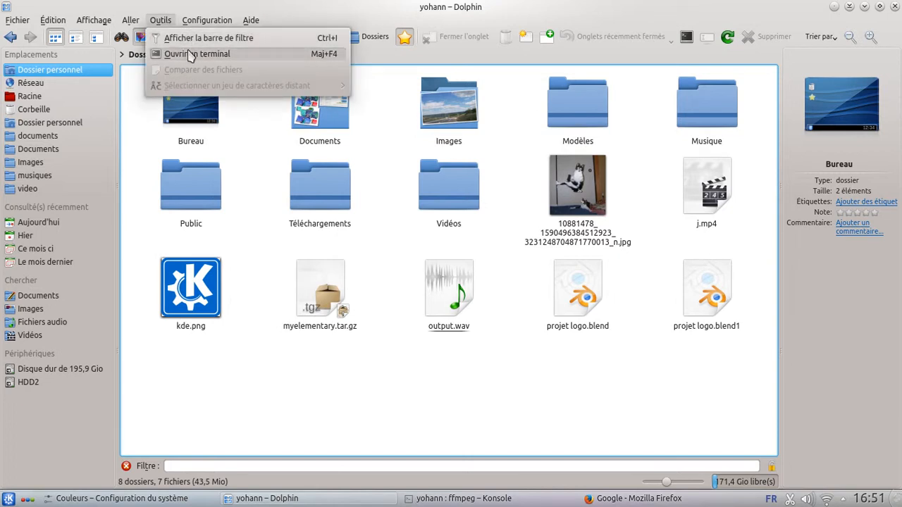
left_click(190, 55)
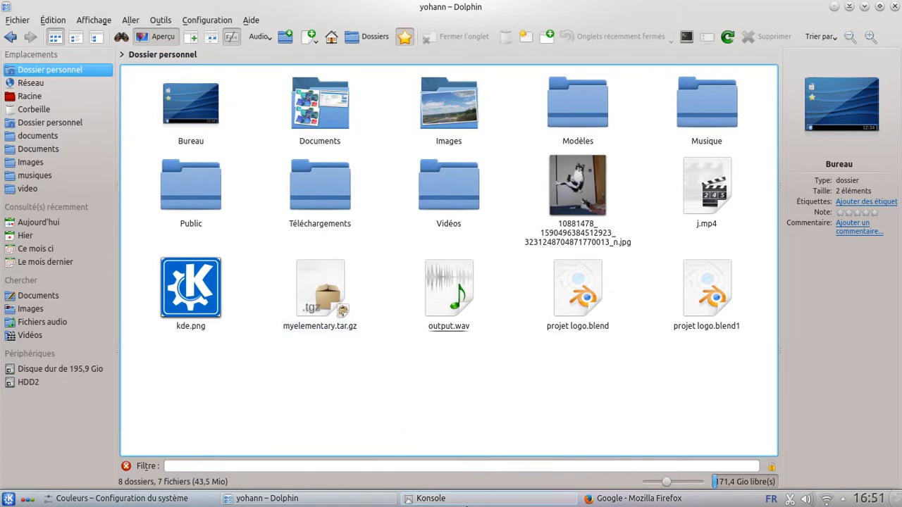
left_click(471, 501)
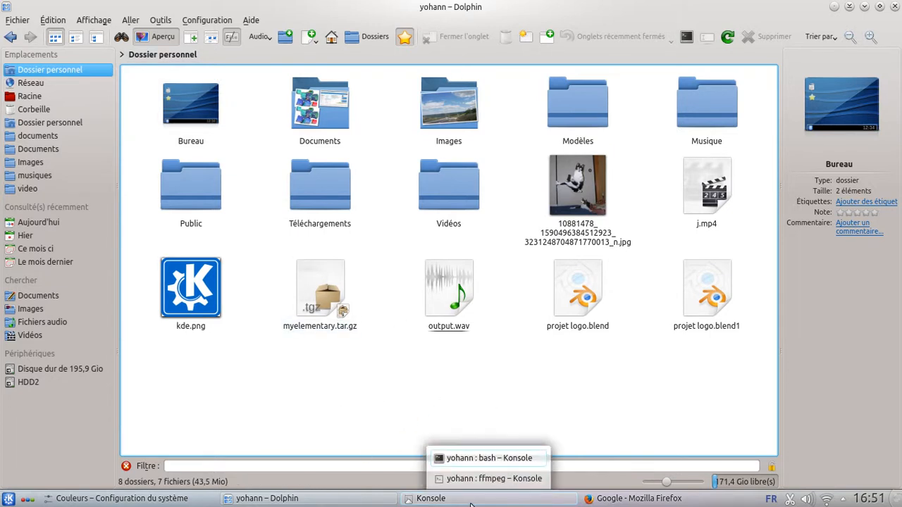
left_click(482, 458)
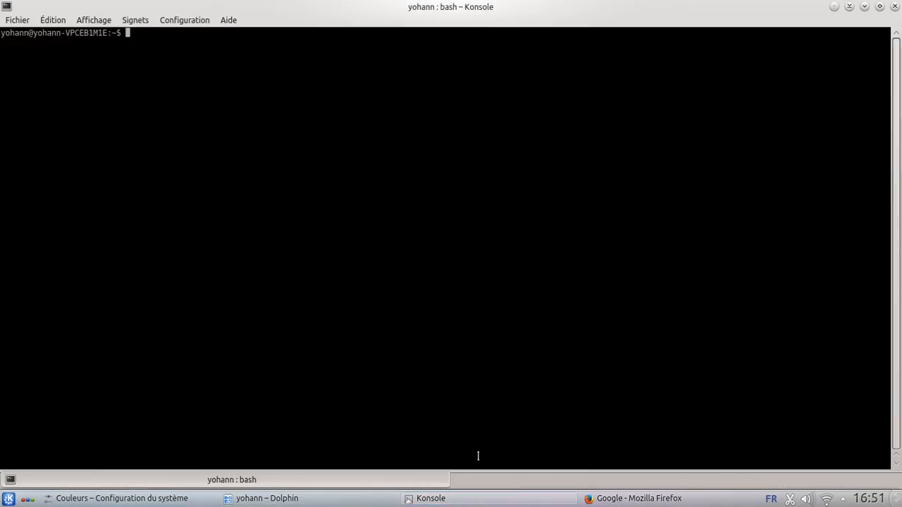
Step: Switch between the ffmpeg and bash Konsole windows, then close the bash one and return to Dolphin
left_click(455, 504)
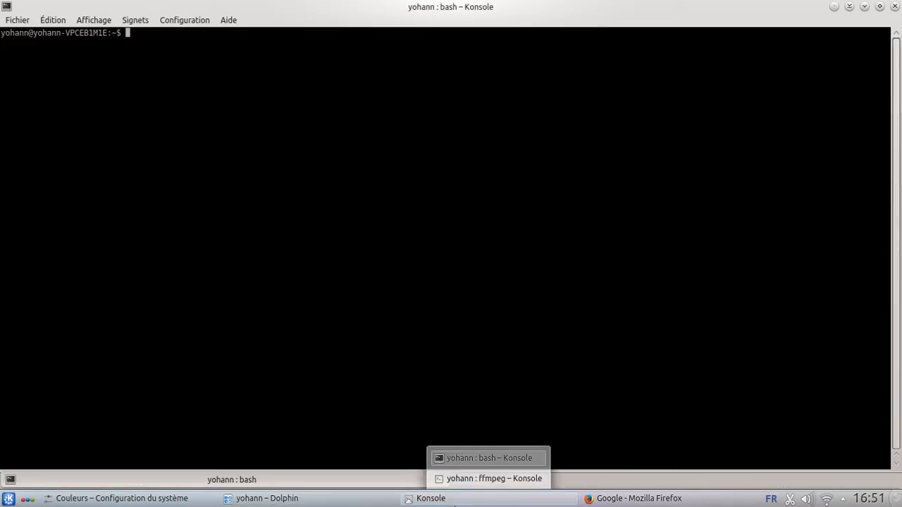
left_click(465, 482)
left_click(470, 498)
left_click(474, 460)
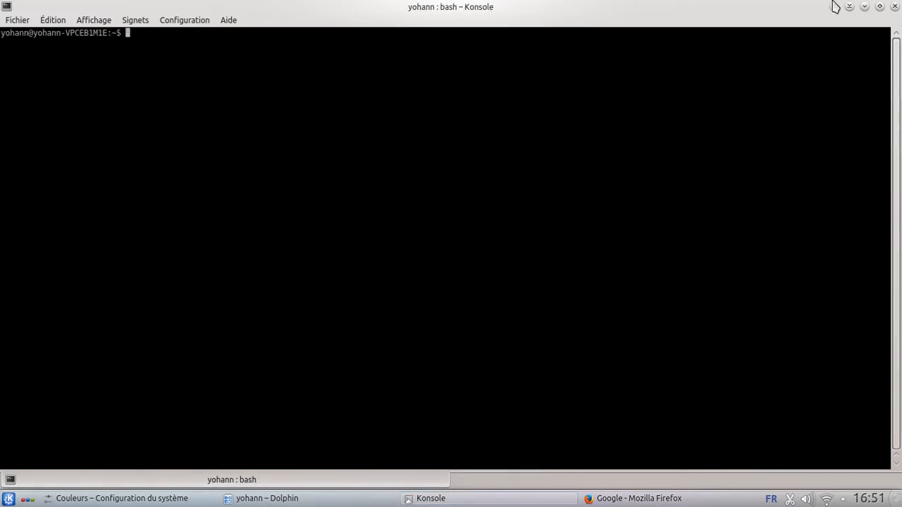
left_click(895, 6)
left_click(267, 499)
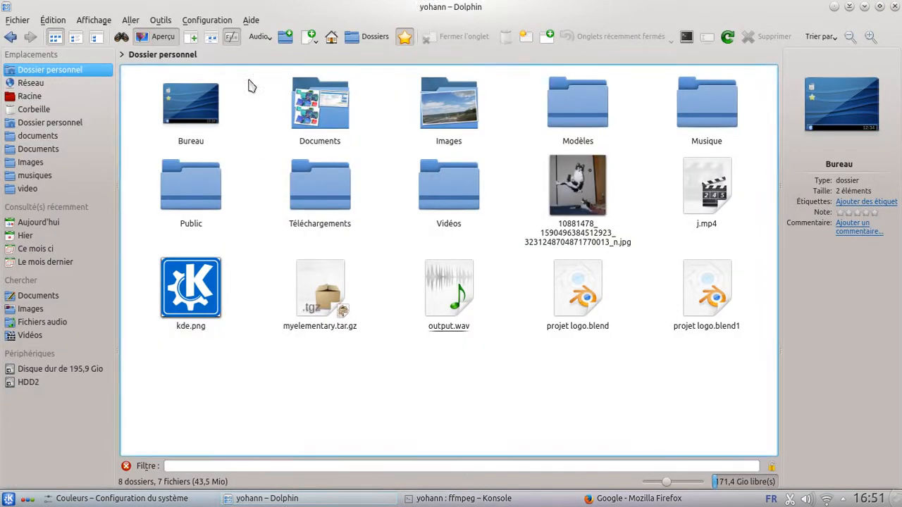
Step: Open another terminal at the home folder, bring its bash window forward and close it
left_click(162, 21)
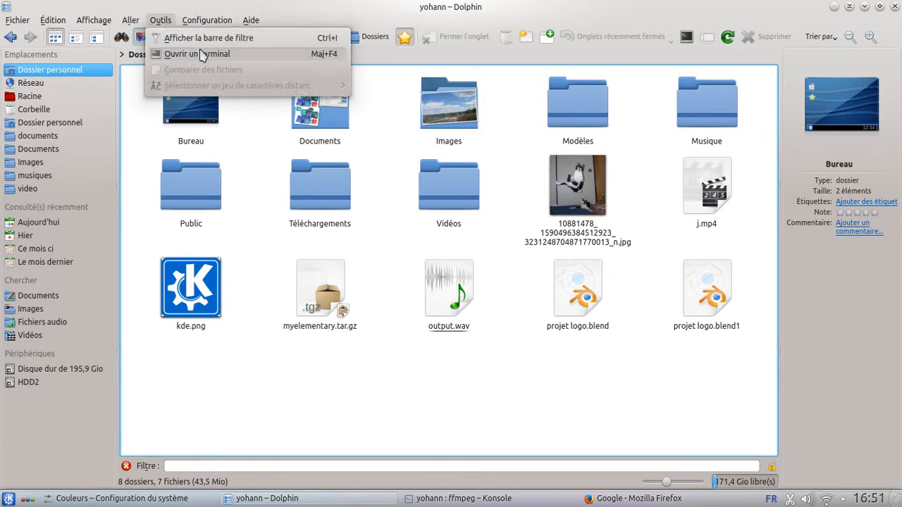
left_click(343, 416)
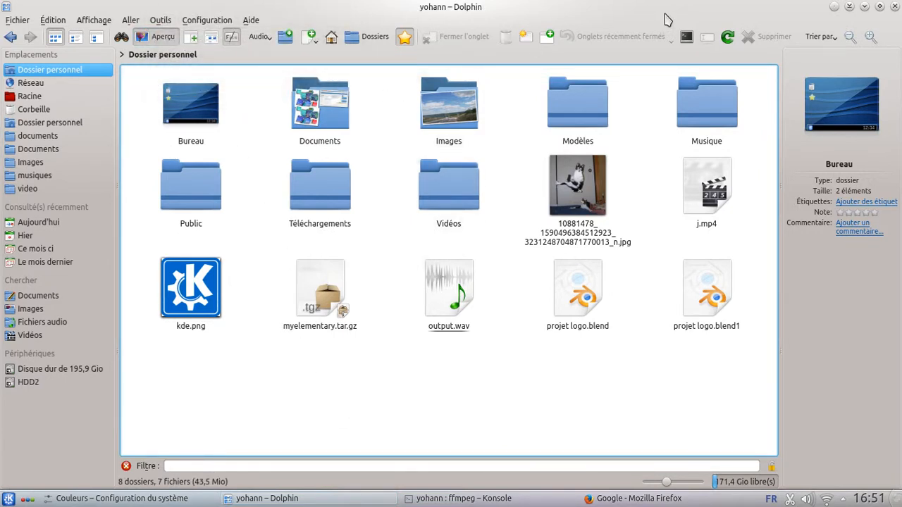
left_click(687, 37)
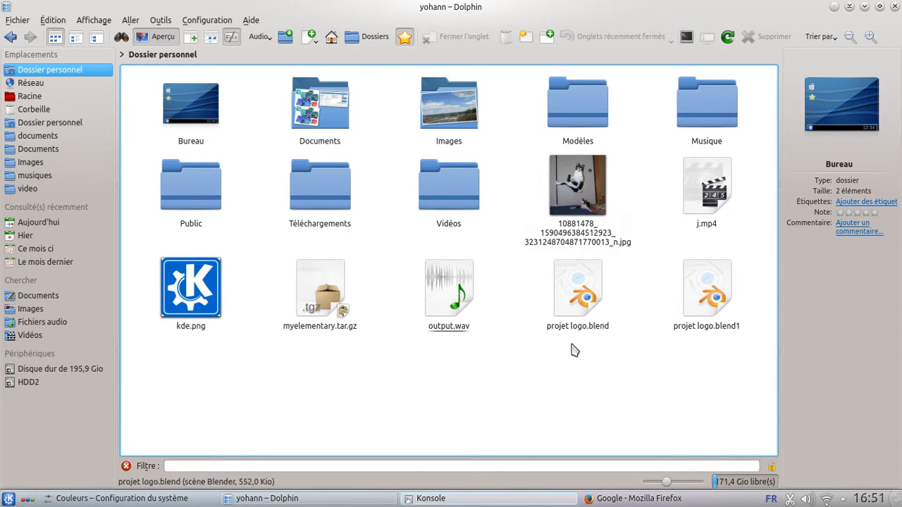
left_click(476, 501)
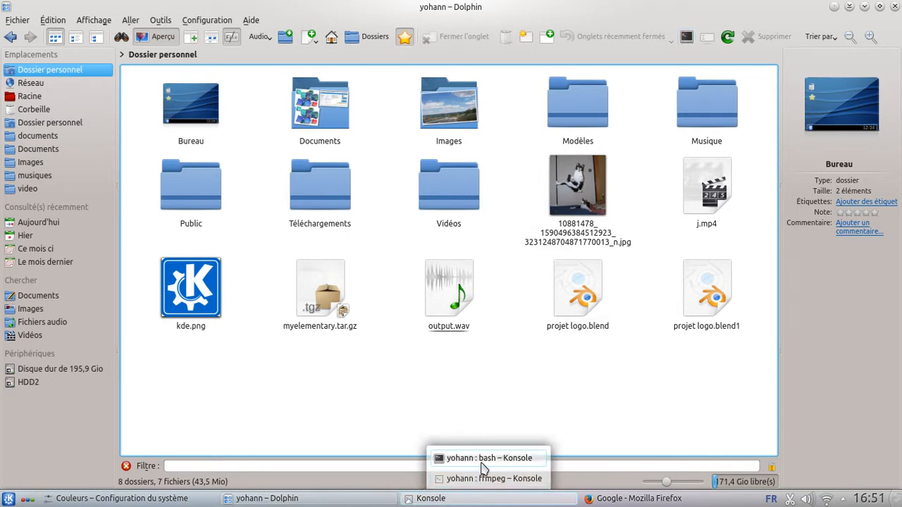
left_click(479, 457)
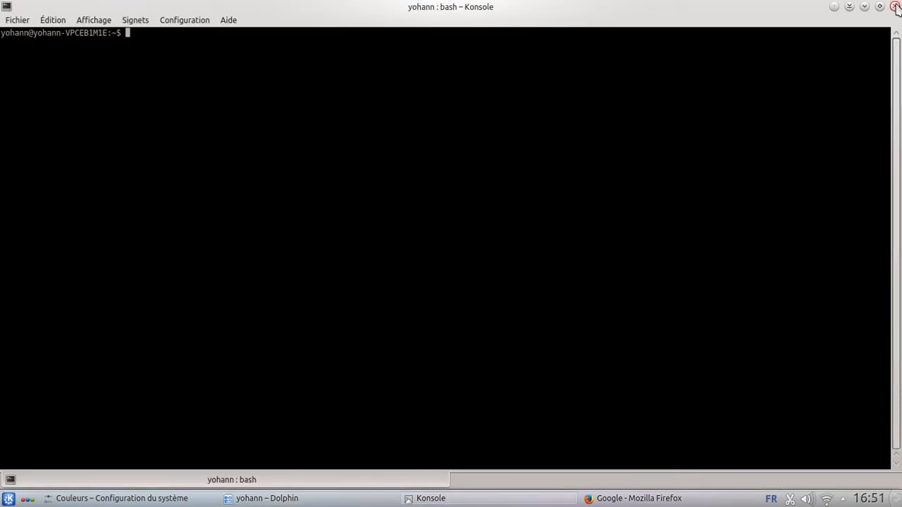
left_click(896, 7)
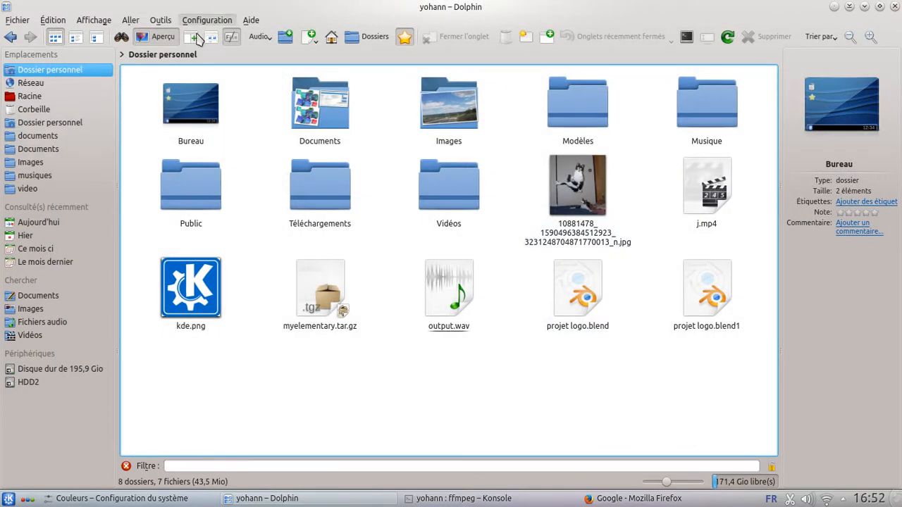
Step: Hide Dolphin's toolbar and show it again
left_click(161, 19)
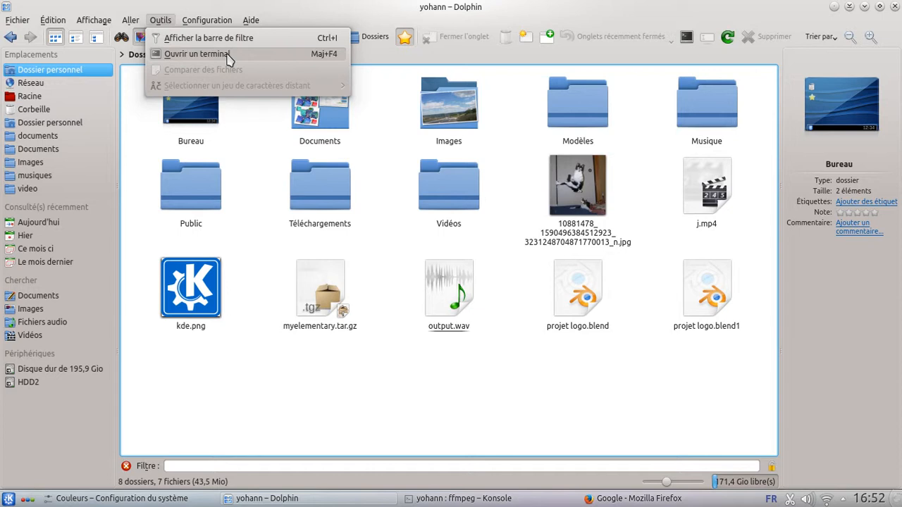
mouse_move(218, 23)
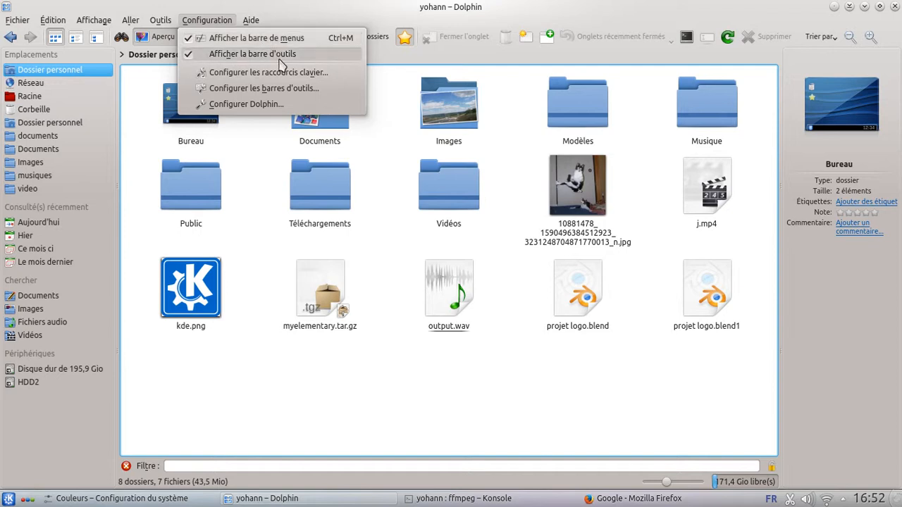
left_click(331, 54)
left_click(197, 21)
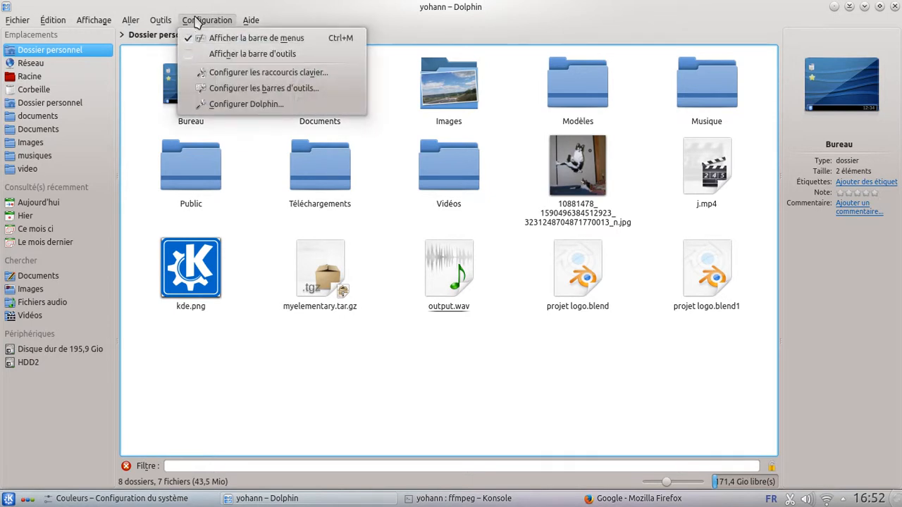
left_click(209, 55)
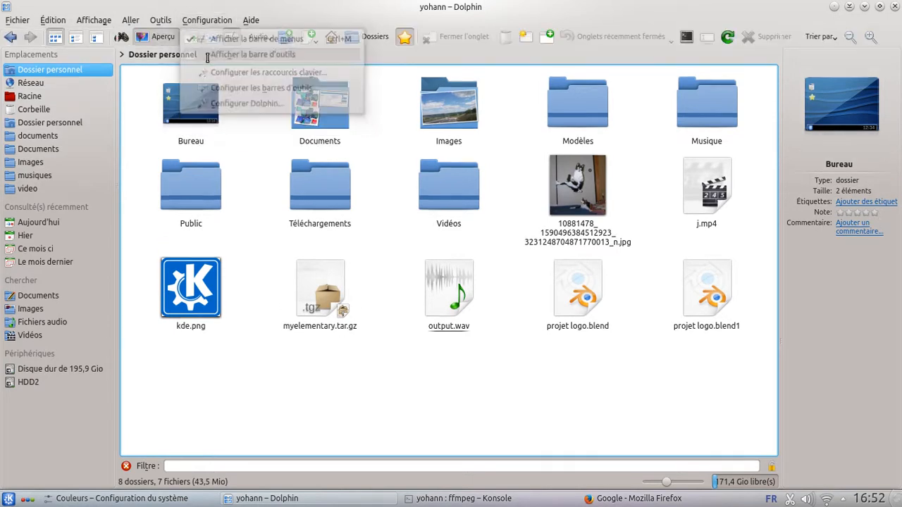
Step: Open Dolphin's toolbar configuration and look through the list of current toolbar actions
left_click(219, 23)
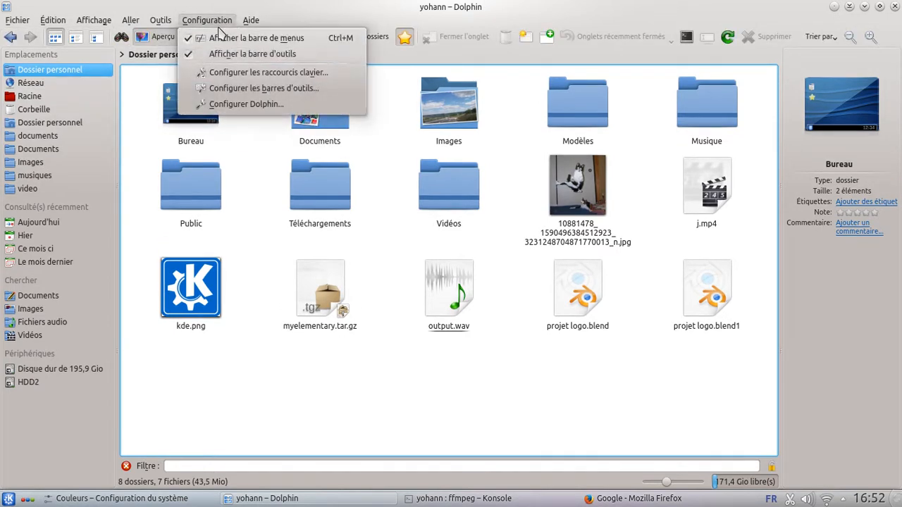
left_click(291, 95)
left_click_drag(344, 96, 235, 73)
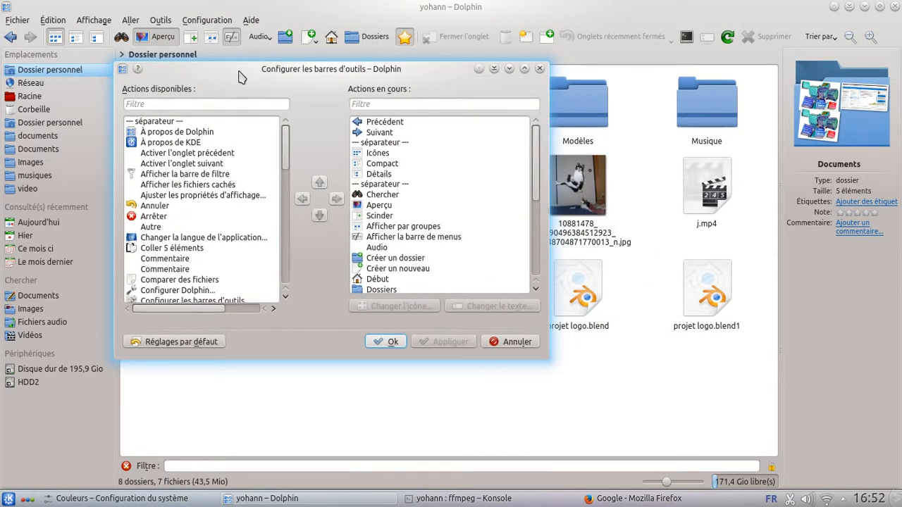
scroll(455, 229, "down", 5)
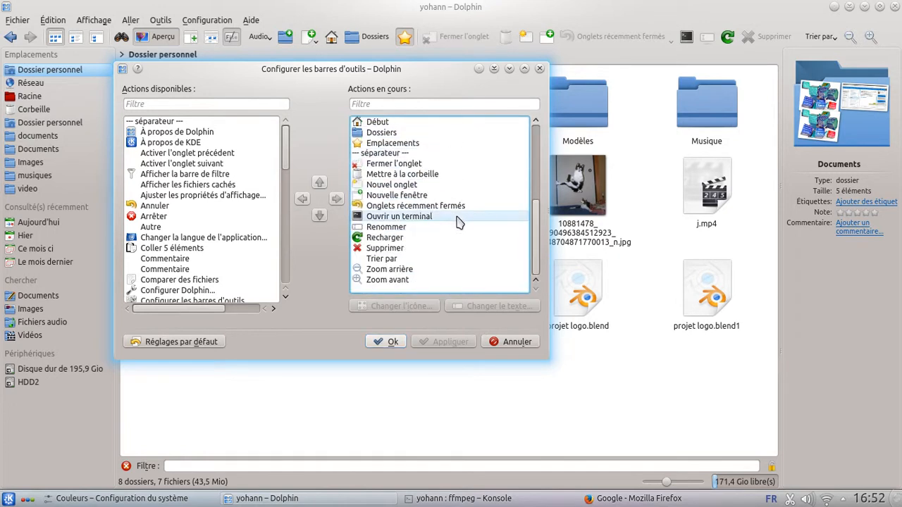
scroll(455, 234, "up", 5)
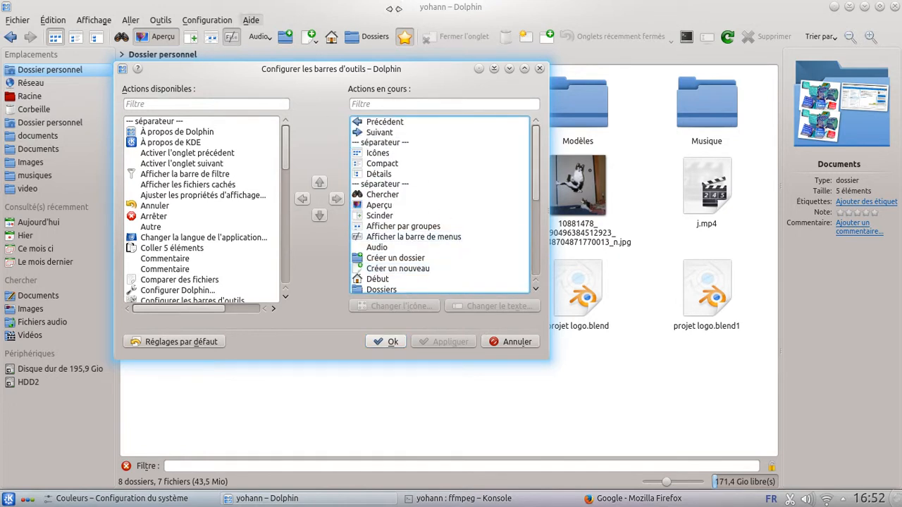
Step: Add the "Changer la langue de l'application" action to the toolbar directly after Précédent and apply the change
left_click(407, 123)
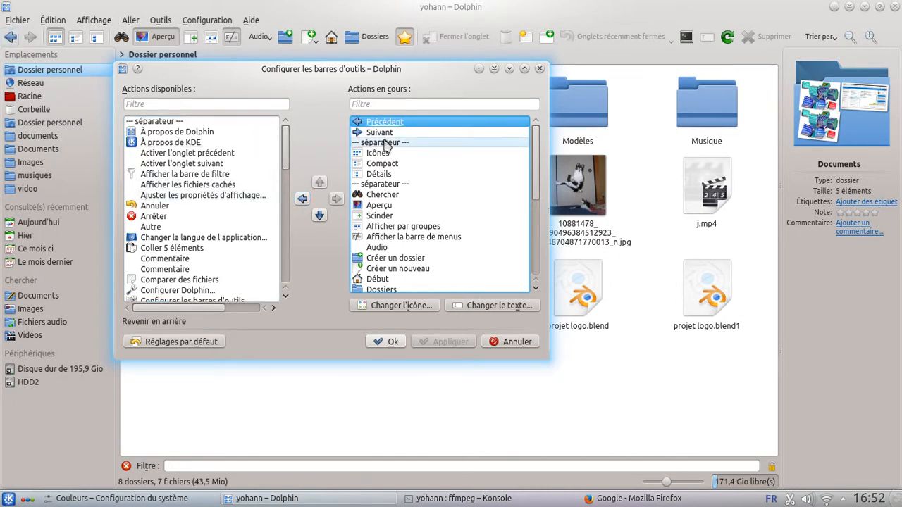
left_click(165, 164)
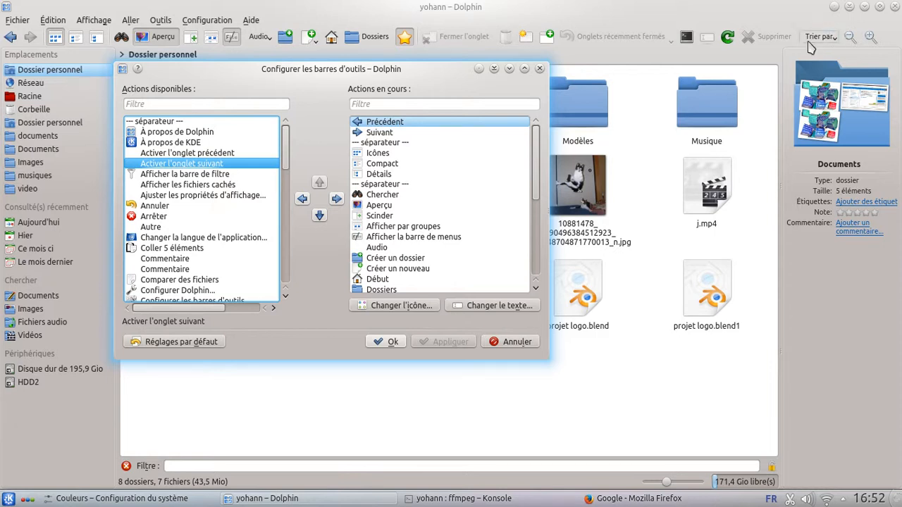
left_click(166, 238)
left_click(337, 200)
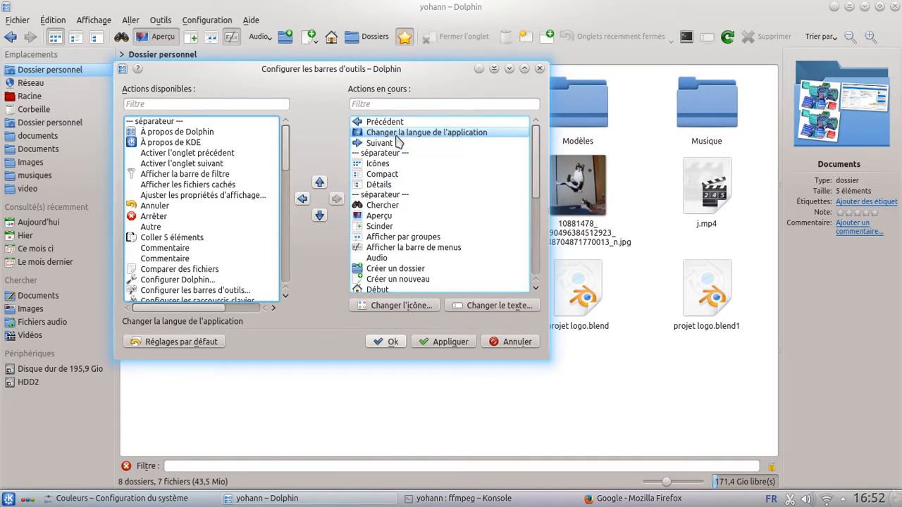
left_click(446, 342)
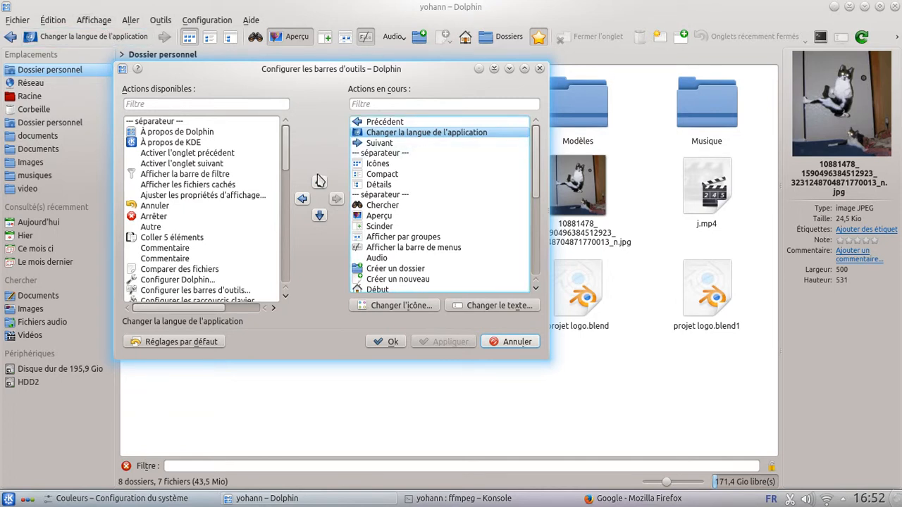
Step: Remove the "Changer la langue de l'application" action from the toolbar, apply the change and close the configuration
left_click(302, 199)
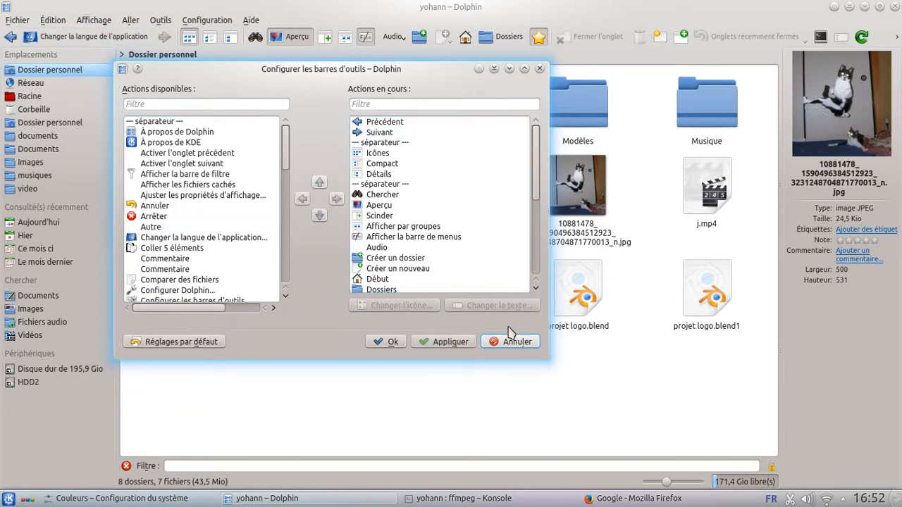
left_click(451, 341)
left_click(388, 344)
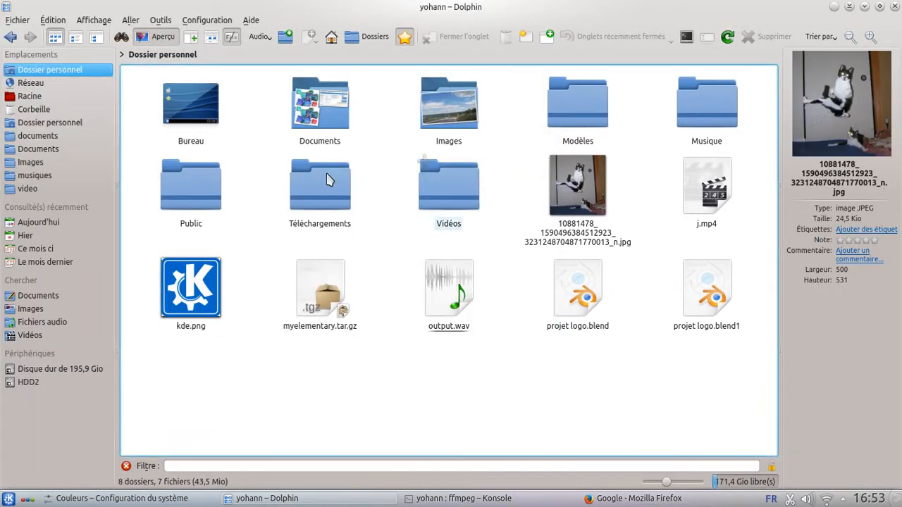
Step: Open Dolphin's preferences and examine the startup options and the Icônes, Compact and Détails view mode settings
left_click(198, 19)
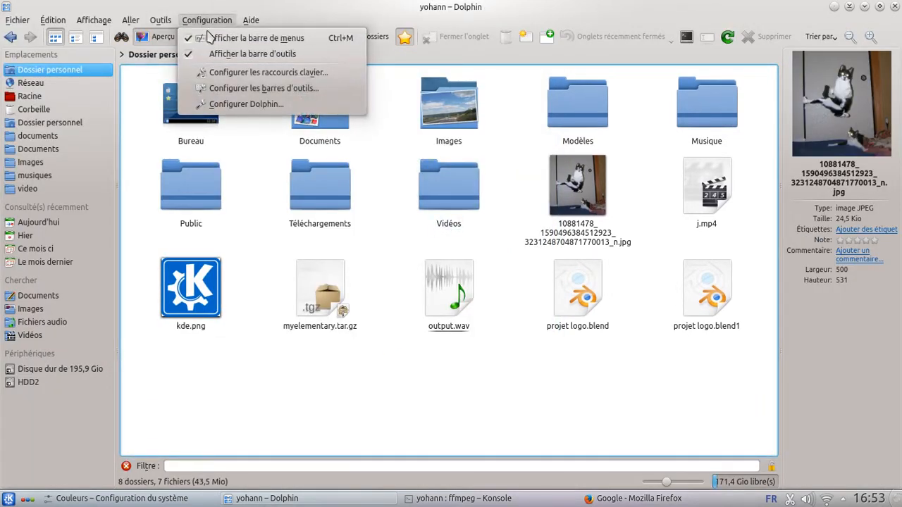
left_click(259, 107)
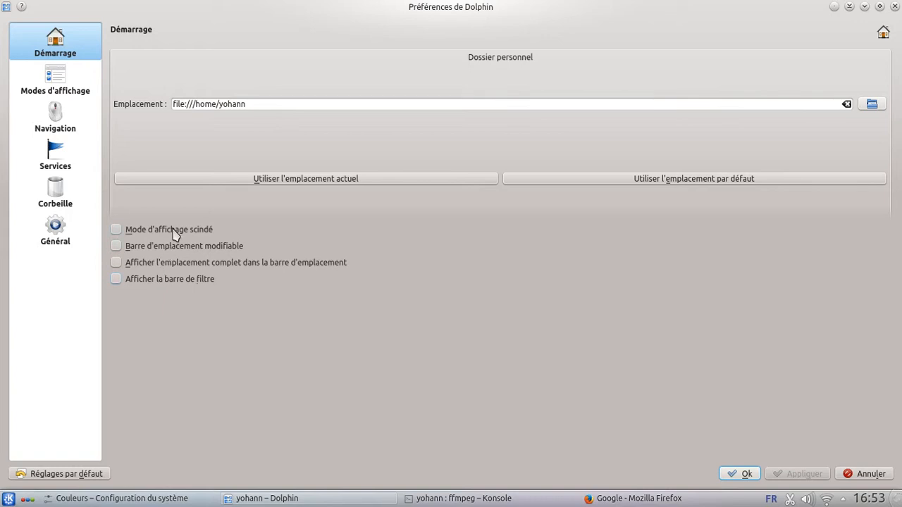
left_click(61, 86)
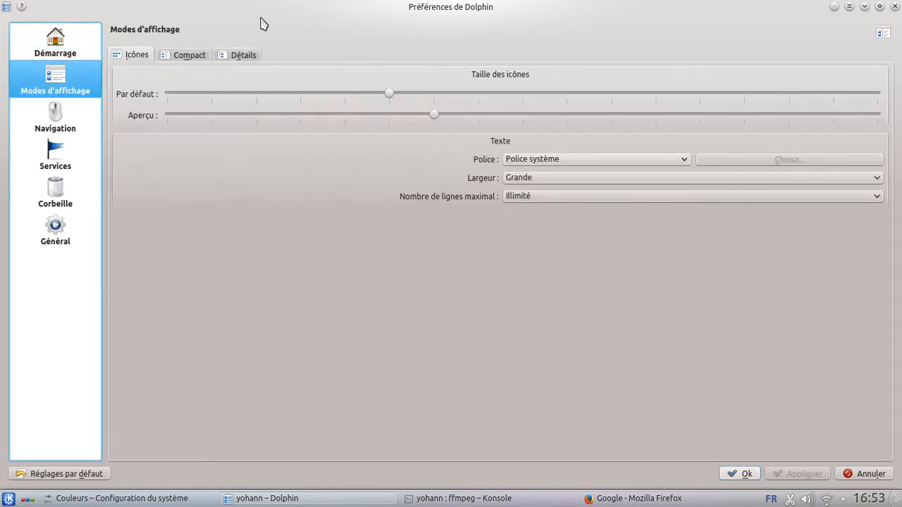
left_click(189, 55)
left_click(234, 56)
left_click(138, 58)
left_click(181, 59)
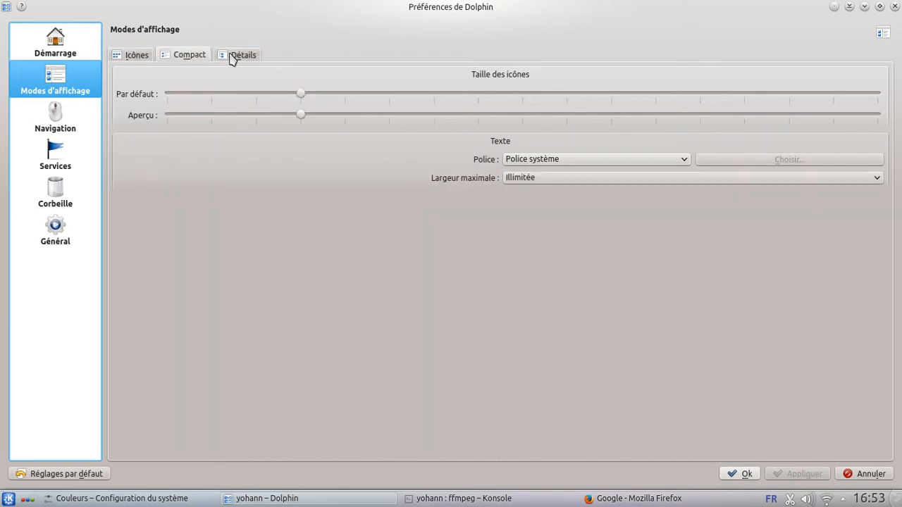
left_click(237, 58)
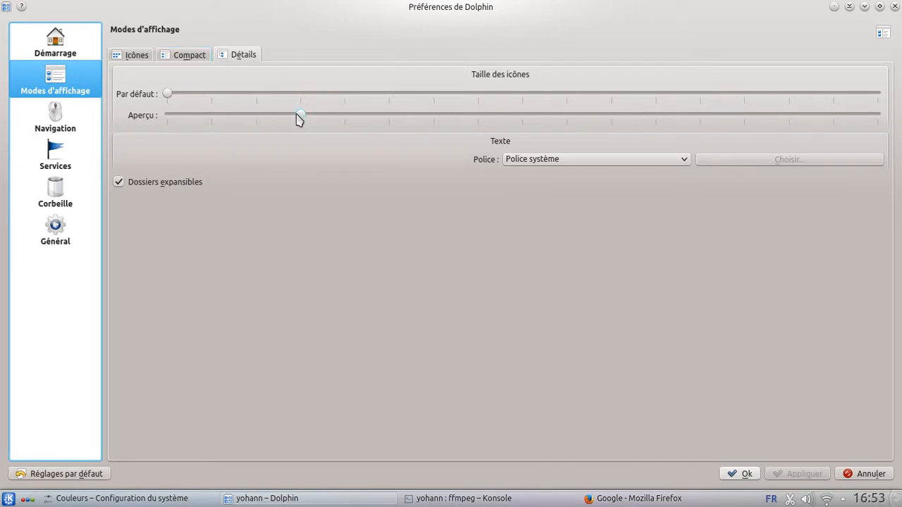
left_click(199, 56)
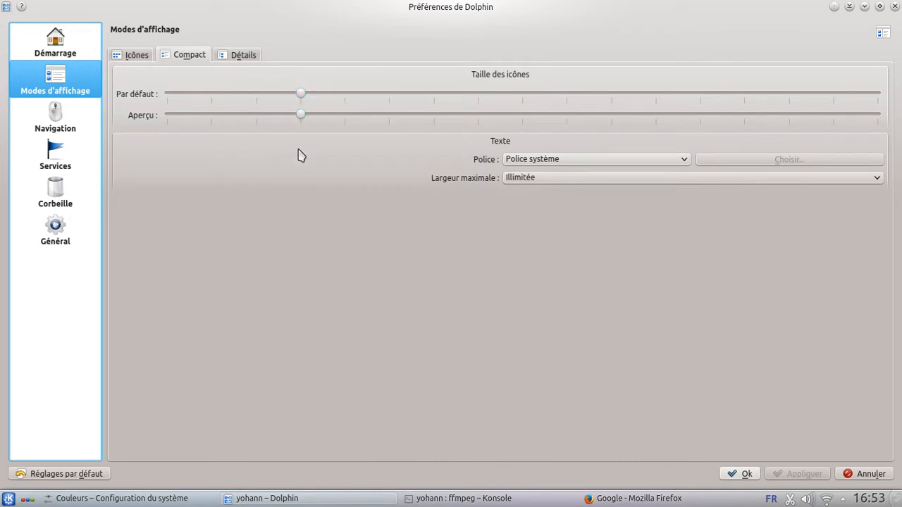
left_click(130, 57)
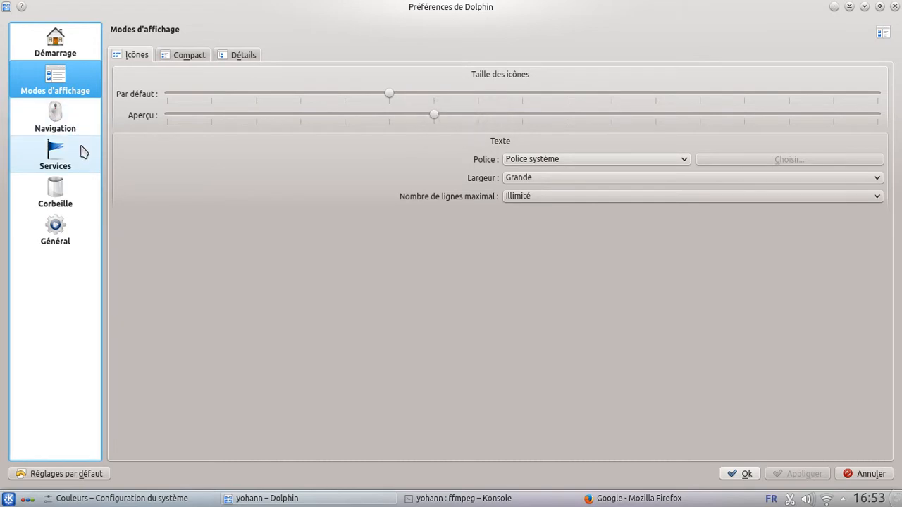
Step: Examine the Navigation preferences and the full list of context-menu services
left_click(77, 133)
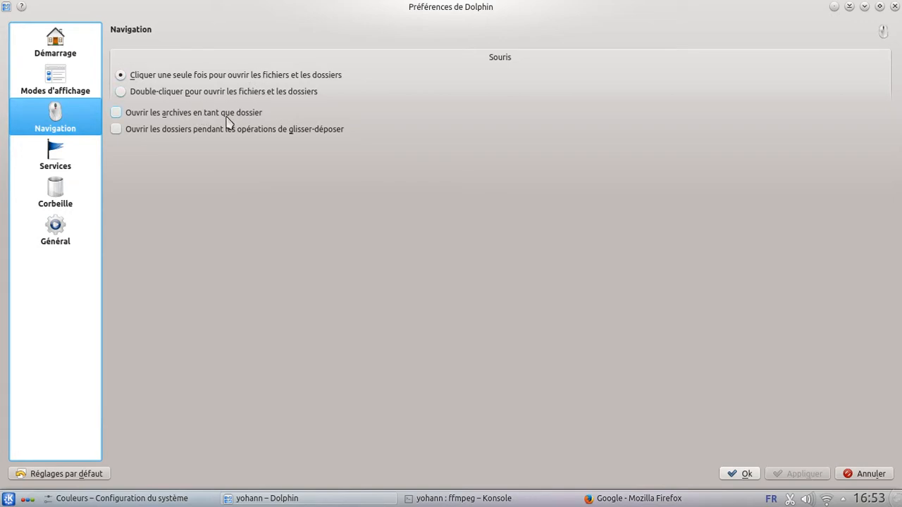
left_click(56, 158)
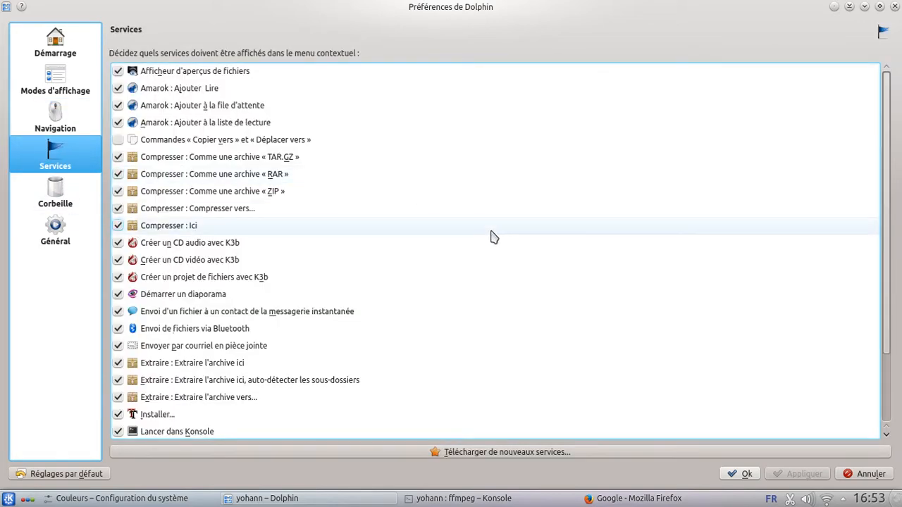
scroll(494, 237, "down", 2)
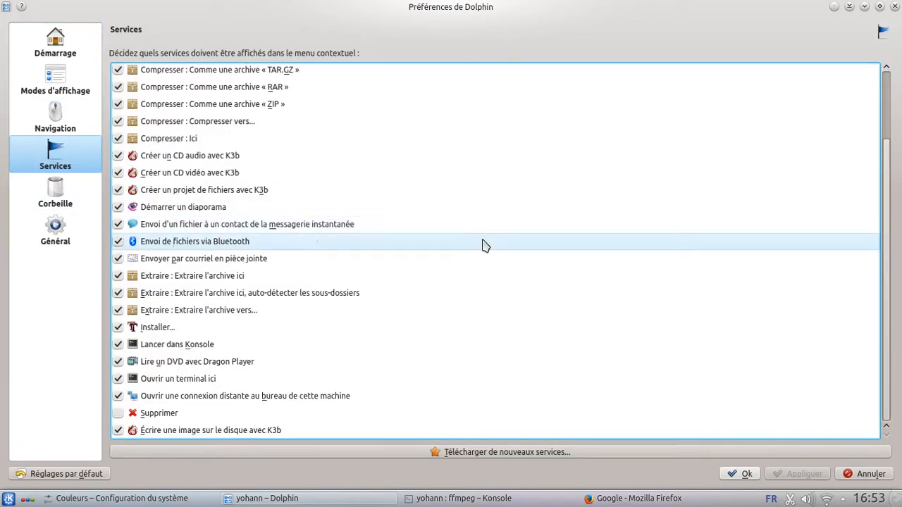
scroll(423, 269, "up", 2)
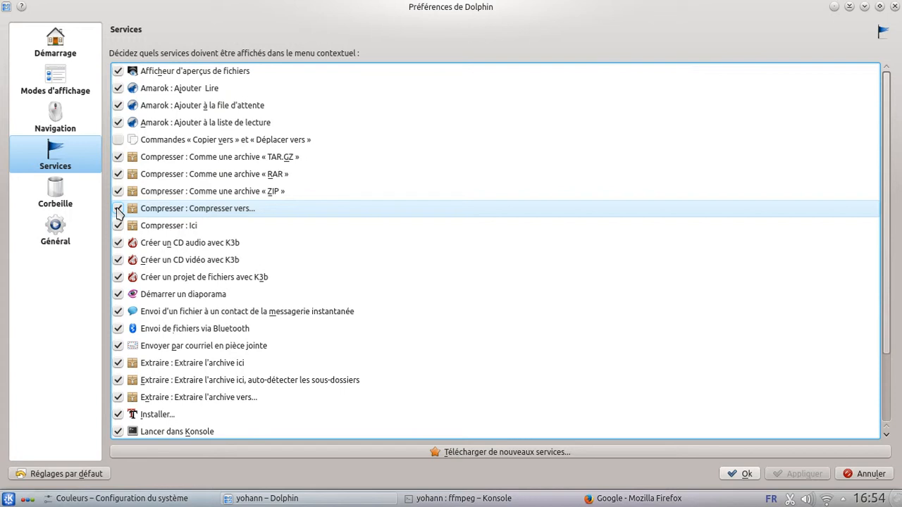
Step: Examine the Corbeille preferences and the general Comportement and Aperçus settings, then close the preferences
left_click(56, 202)
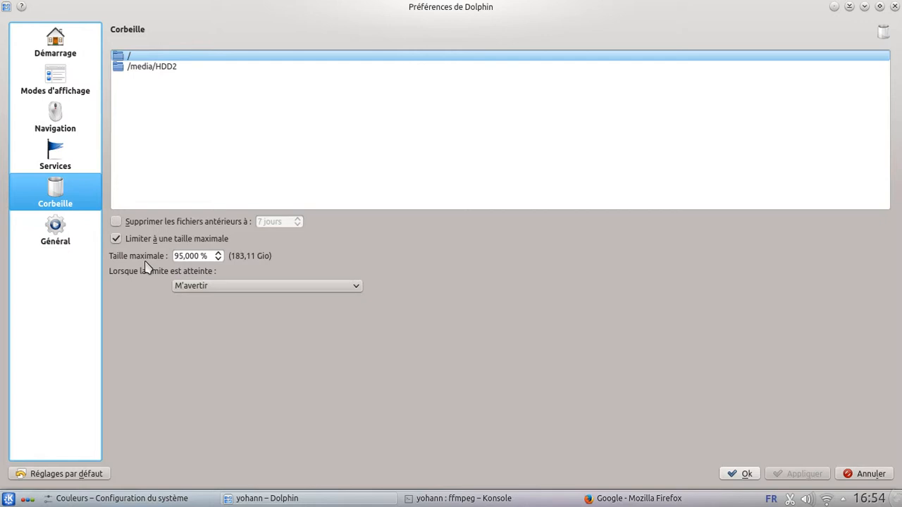
left_click(63, 237)
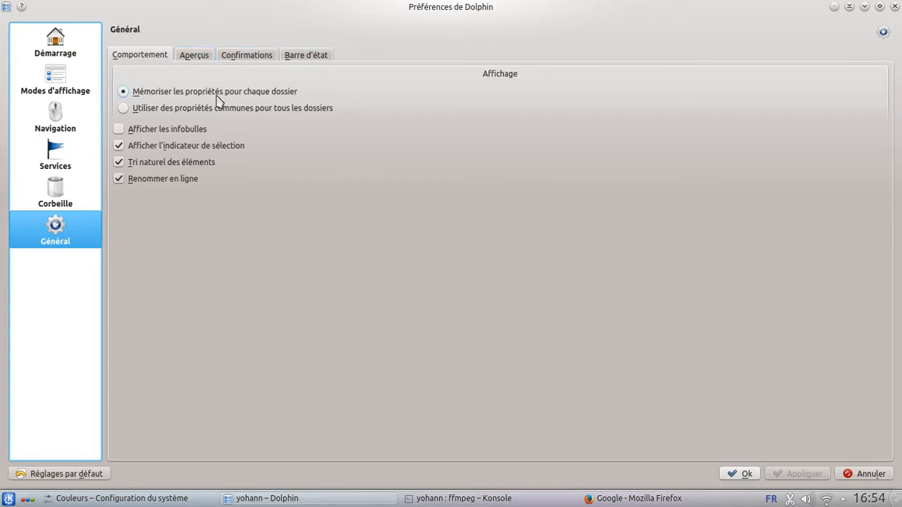
left_click(196, 56)
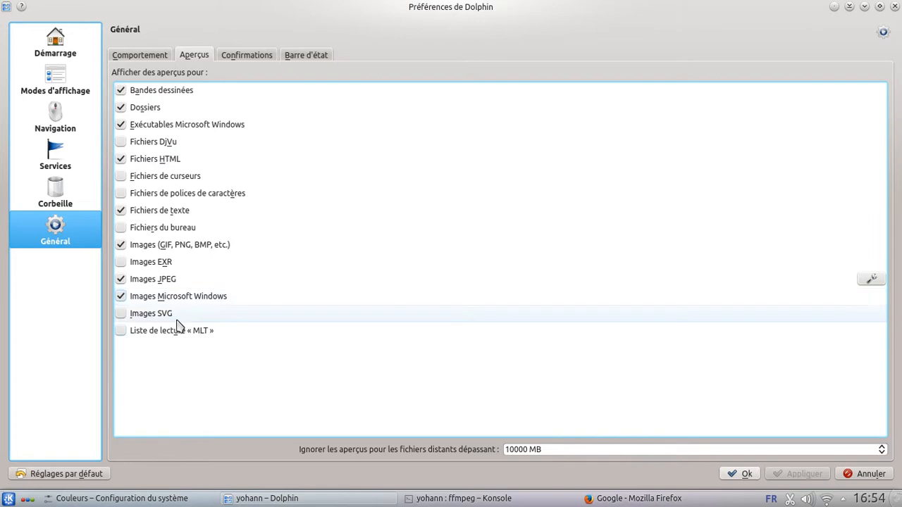
left_click(746, 474)
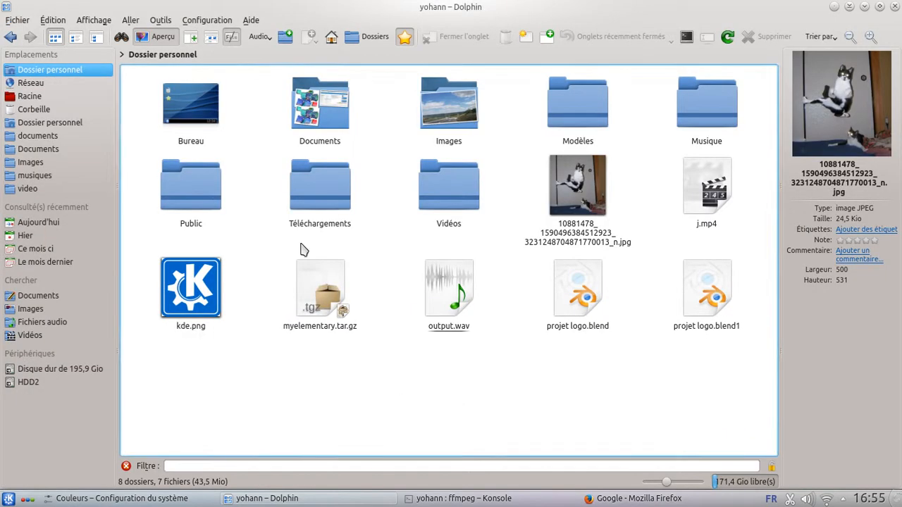
Step: Open the Dolphin user manual and read through its Introduction chapter
left_click(204, 20)
mouse_move(251, 20)
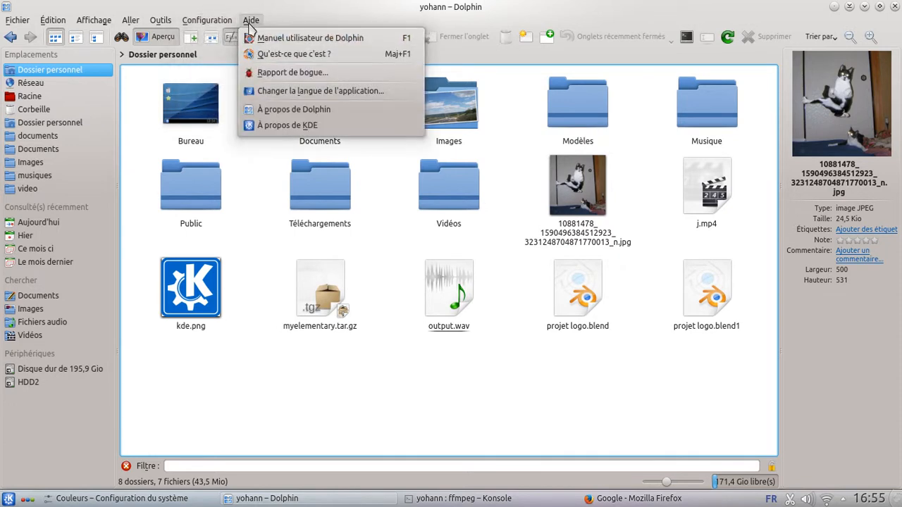
left_click(283, 36)
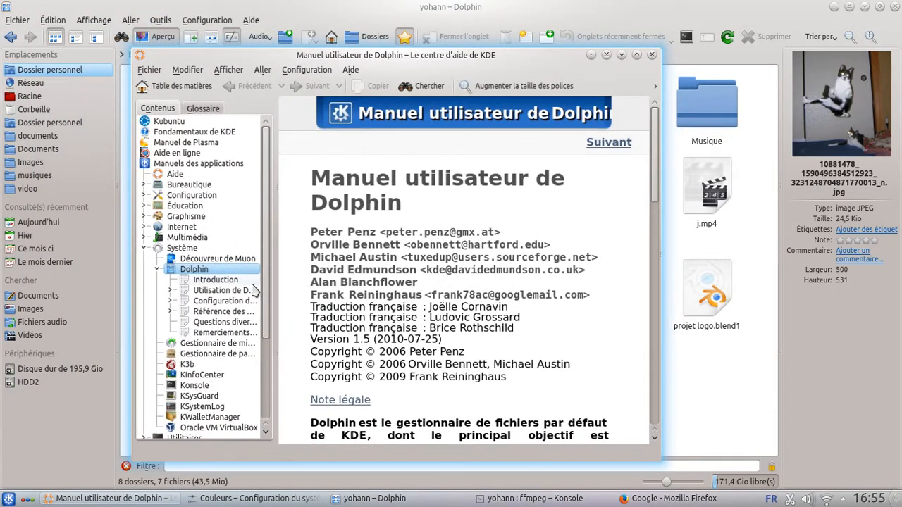
left_click(215, 281)
scroll(427, 291, "down", 2)
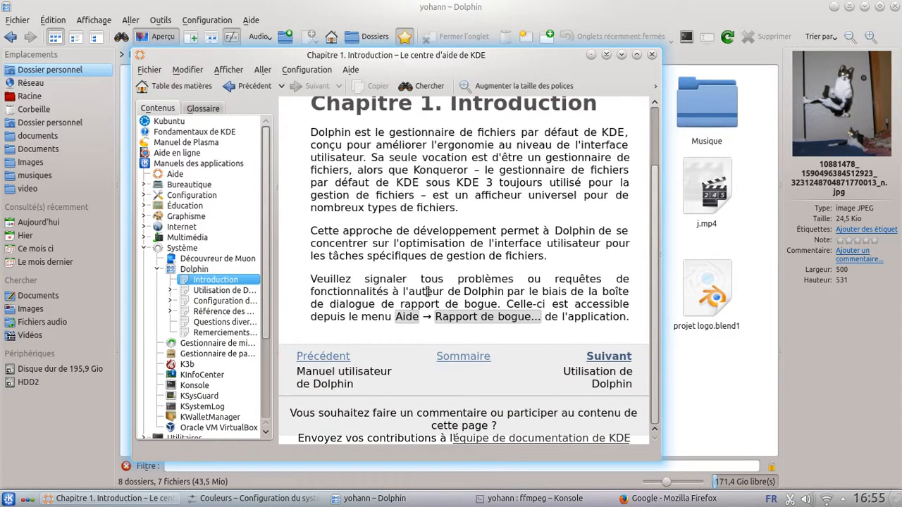
scroll(427, 291, "up", 2)
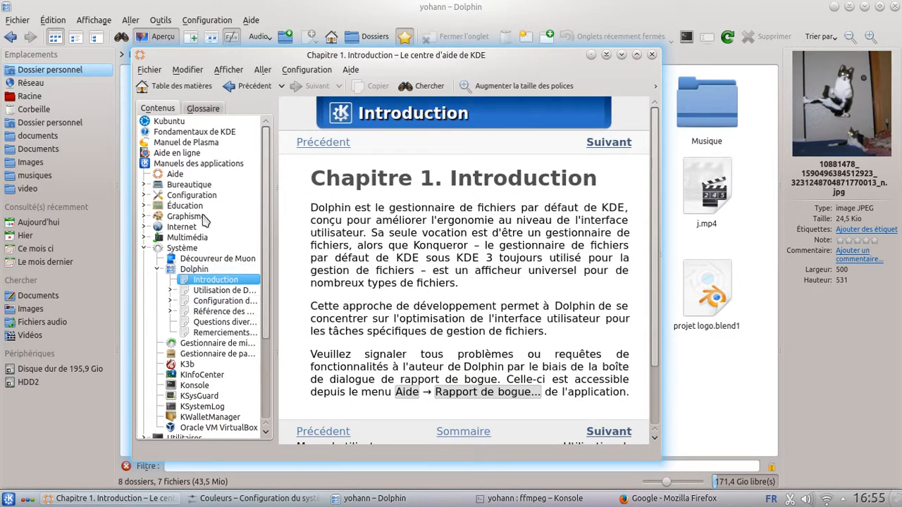
Step: Open the manual's chapter on configuring Dolphin and skim its section about the Préférences dialog
left_click(205, 303)
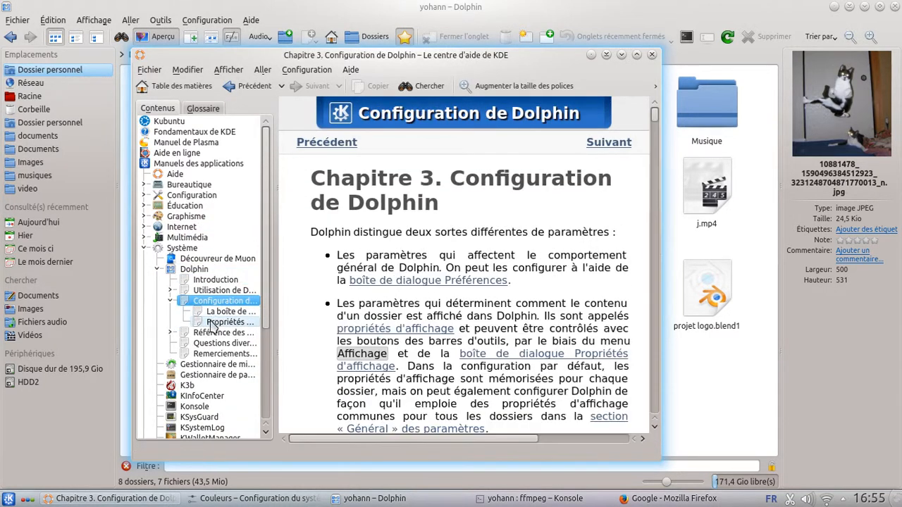
left_click(225, 312)
scroll(425, 340, "down", 3)
scroll(425, 340, "down", 4)
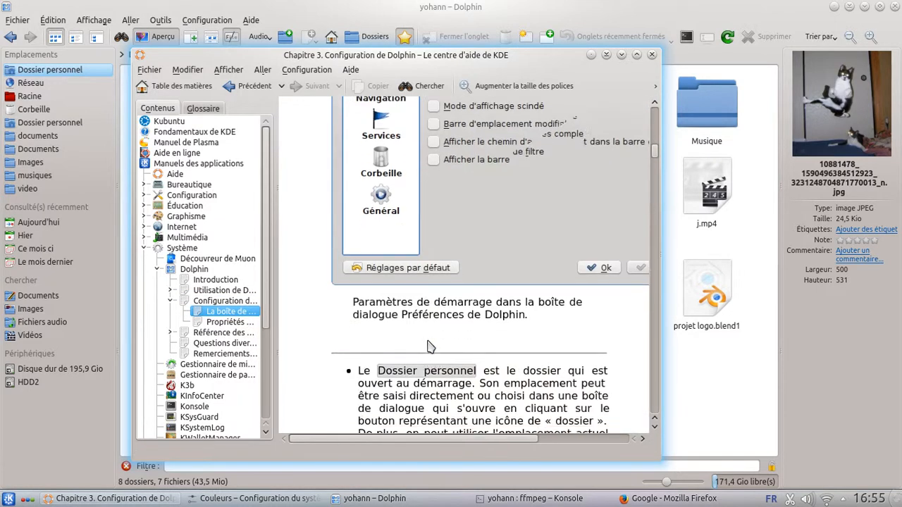
scroll(428, 347, "up", 7)
Step: Maximize the help window, browse the manual's Modes d'affichage explanations and close the manual
left_click_drag(443, 443, 491, 448)
left_click(636, 55)
scroll(628, 310, "down", 10)
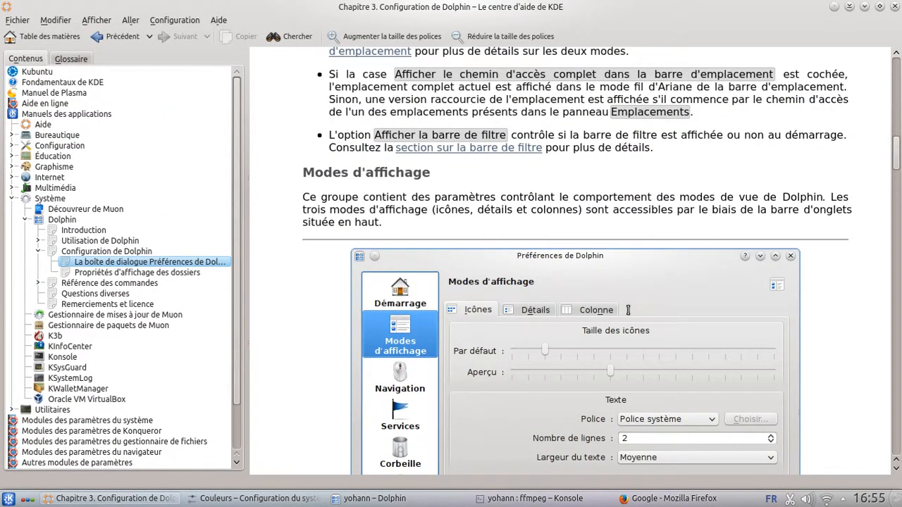
scroll(628, 310, "down", 11)
scroll(630, 321, "up", 13)
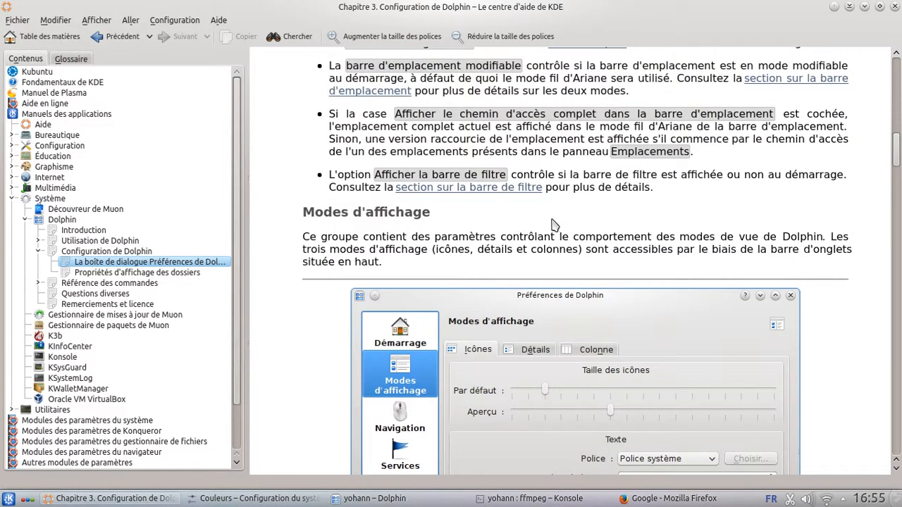
scroll(636, 364, "down", 3)
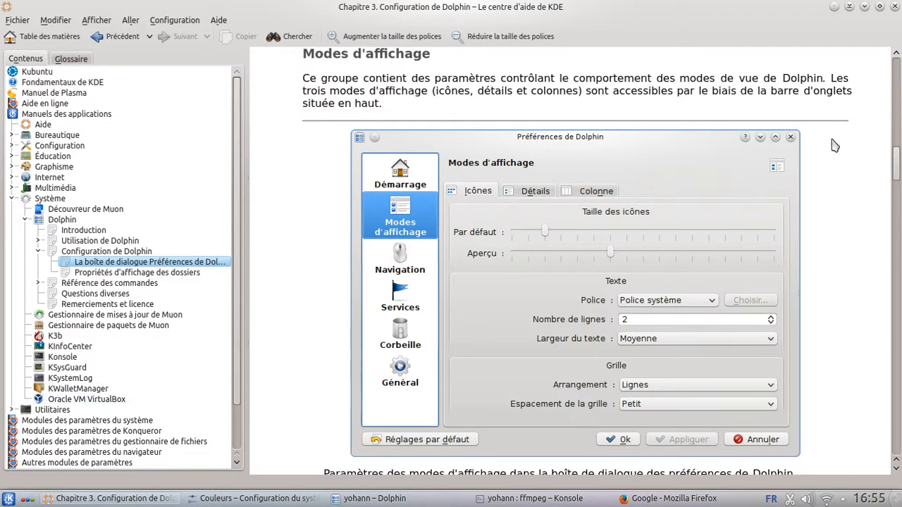
left_click(879, 6)
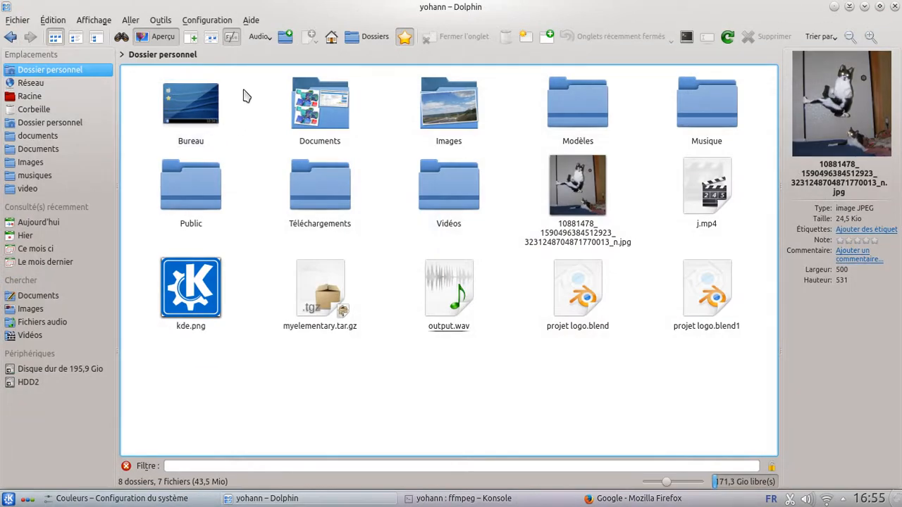
Step: View the general information in the À propos de KDE dialog and close it
left_click(211, 20)
left_click(222, 22)
left_click(252, 20)
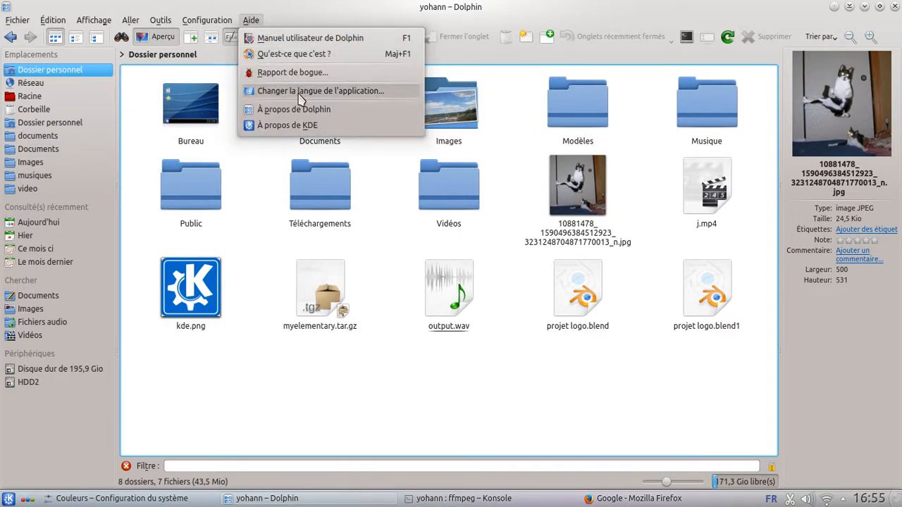
left_click(321, 127)
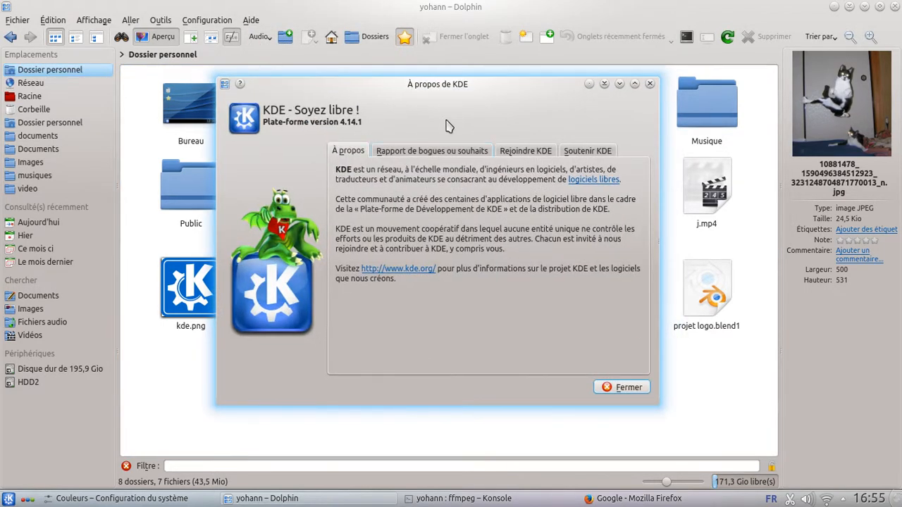
left_click(649, 85)
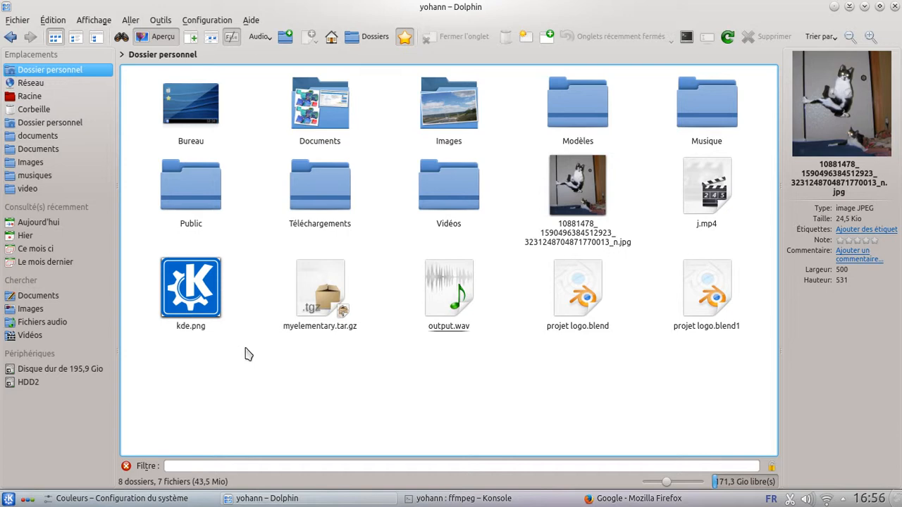
Step: Split the view, opening Images/buffalo in the second pane and the personal folder's Images/vlcsnap in the first
left_click(189, 35)
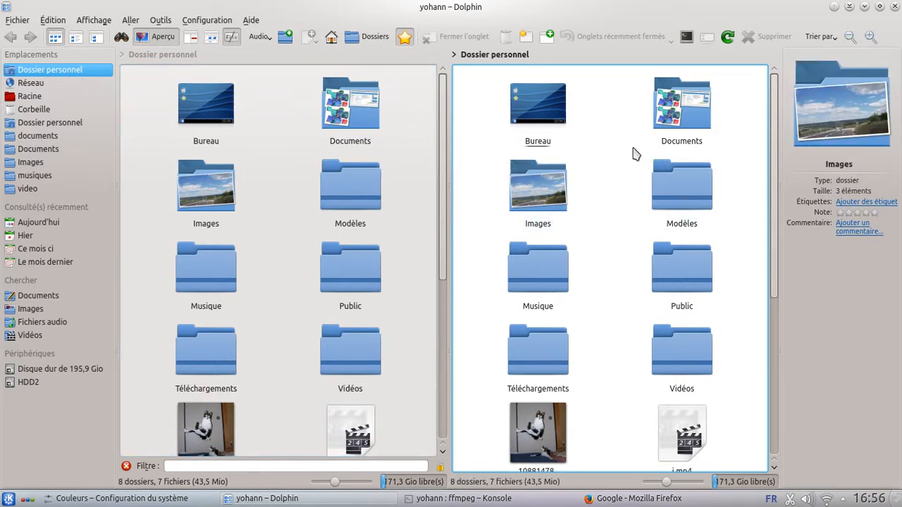
left_click(29, 95)
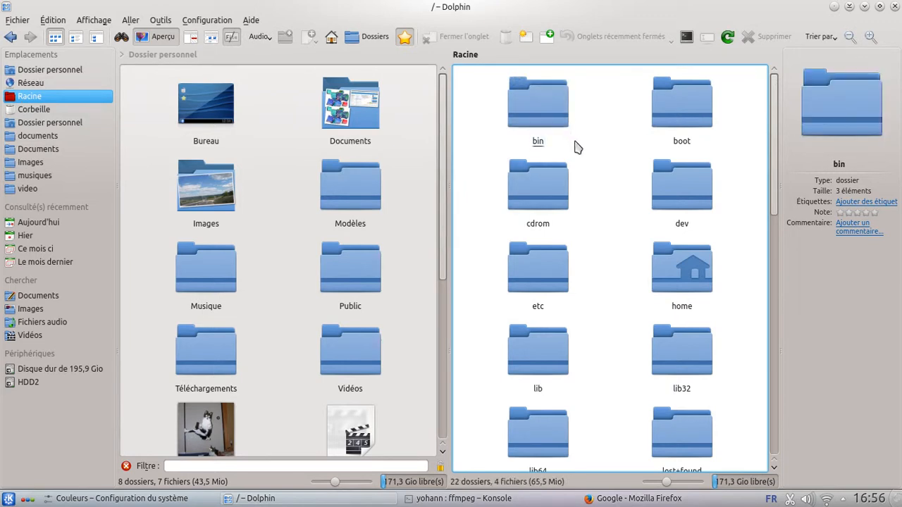
left_click(266, 144)
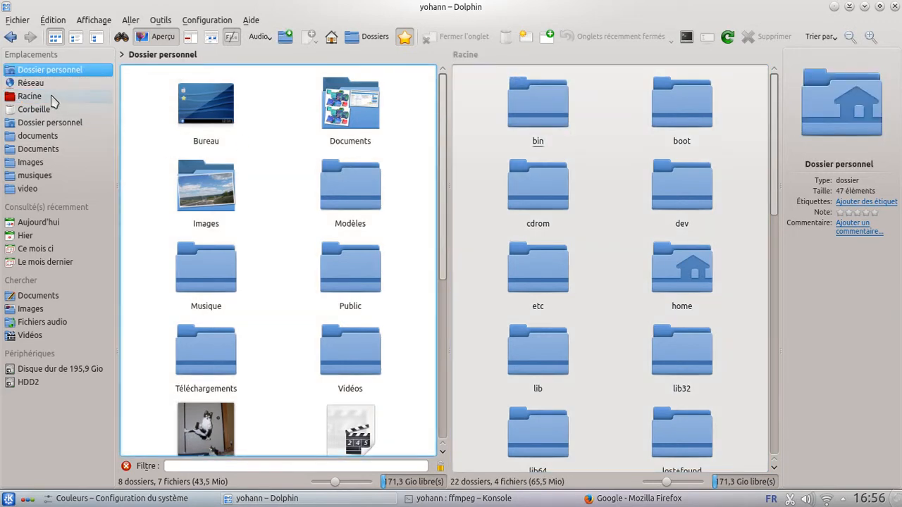
left_click(465, 104)
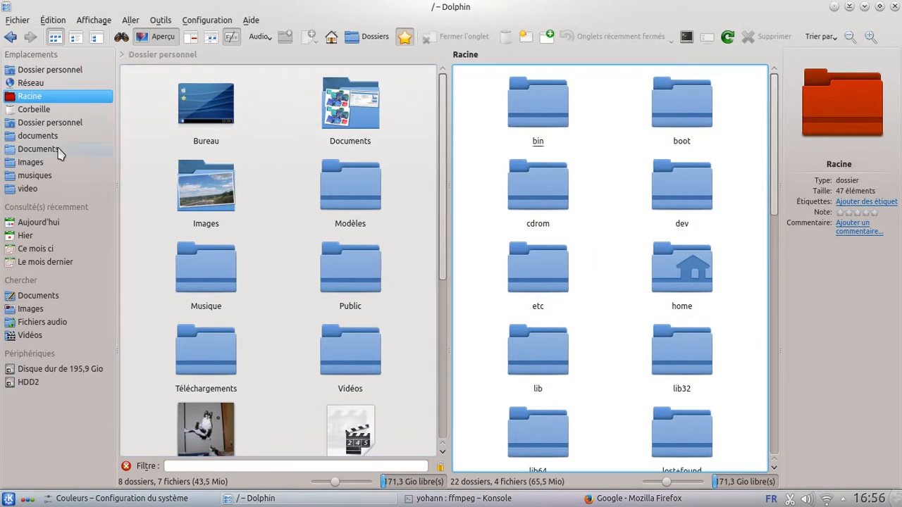
left_click(44, 163)
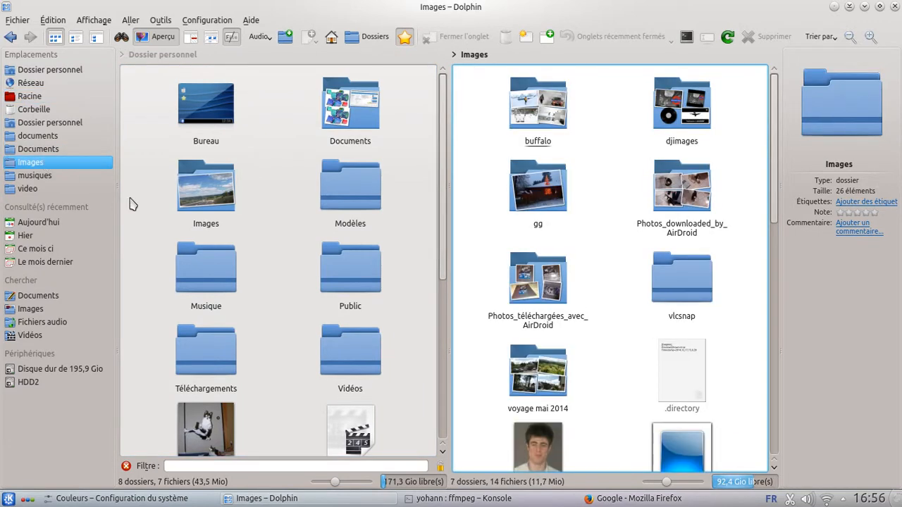
left_click(536, 113)
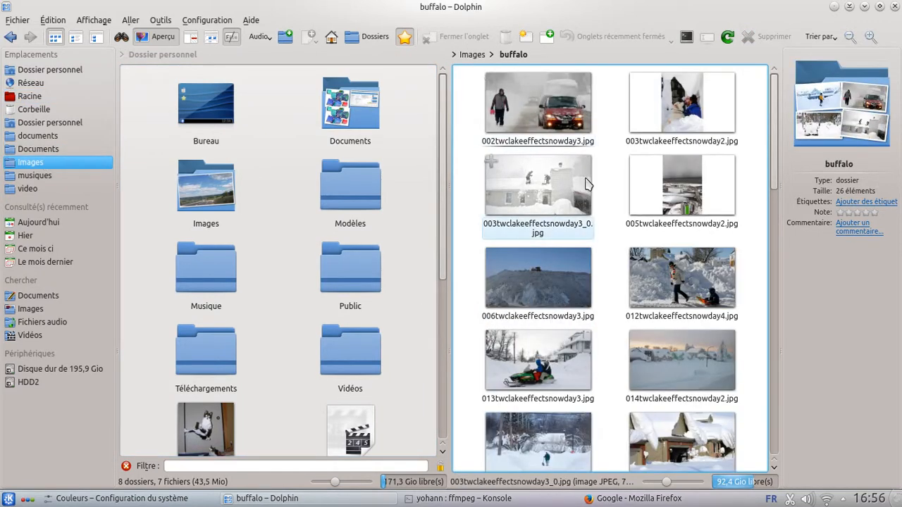
left_click(209, 218)
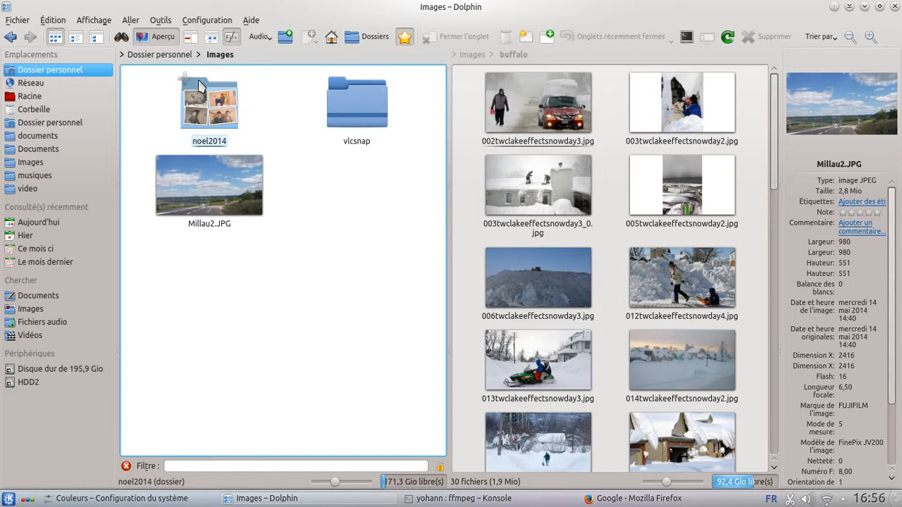
left_click(360, 117)
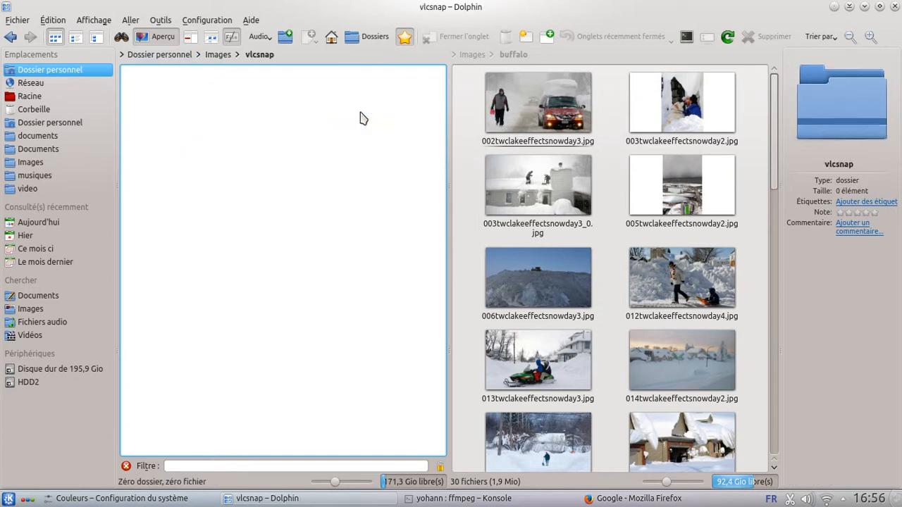
Step: Copy 003twclakeeffectsnowday3_0.jpg from buffalo into vlcsnap and create a link to 006twclakeeffectsnowday3.jpg there
left_click_drag(589, 205, 316, 190)
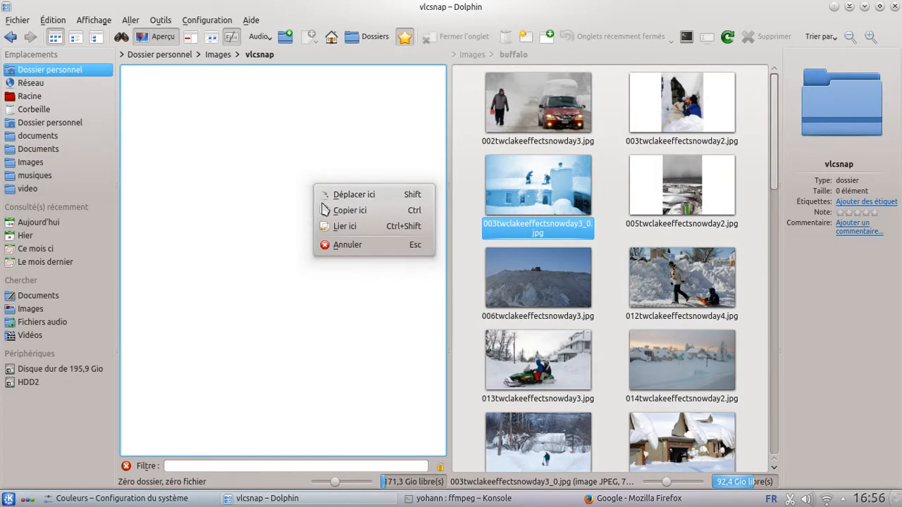
left_click(350, 210)
left_click_drag(498, 275, 345, 300)
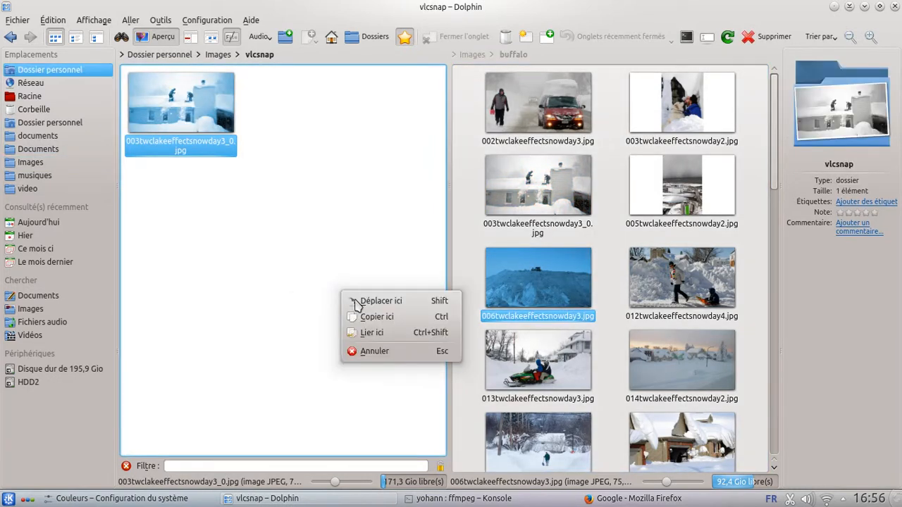
left_click(384, 333)
Step: Move 013twclakeeffectsnowday3.jpg from buffalo into vlcsnap and move it back to buffalo
left_click_drag(543, 360, 301, 340)
left_click(318, 348)
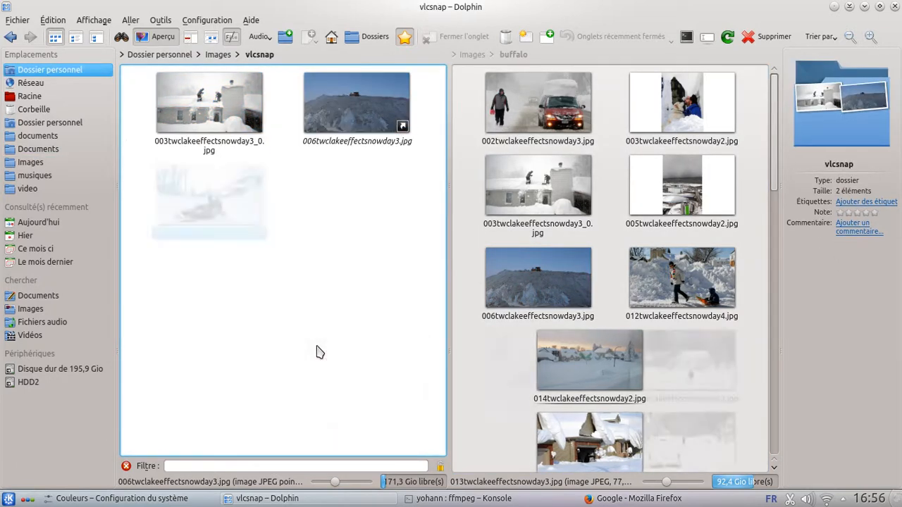
left_click_drag(209, 201, 486, 241)
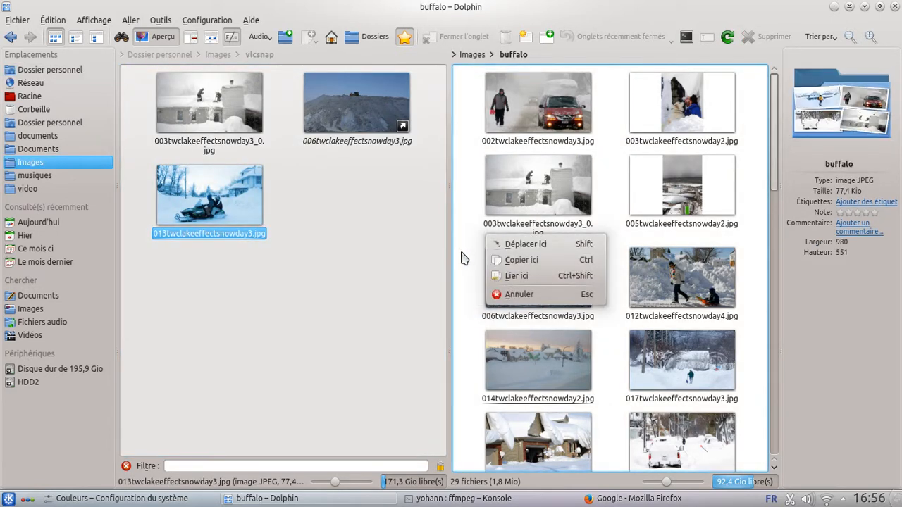
left_click(535, 245)
left_click(158, 239)
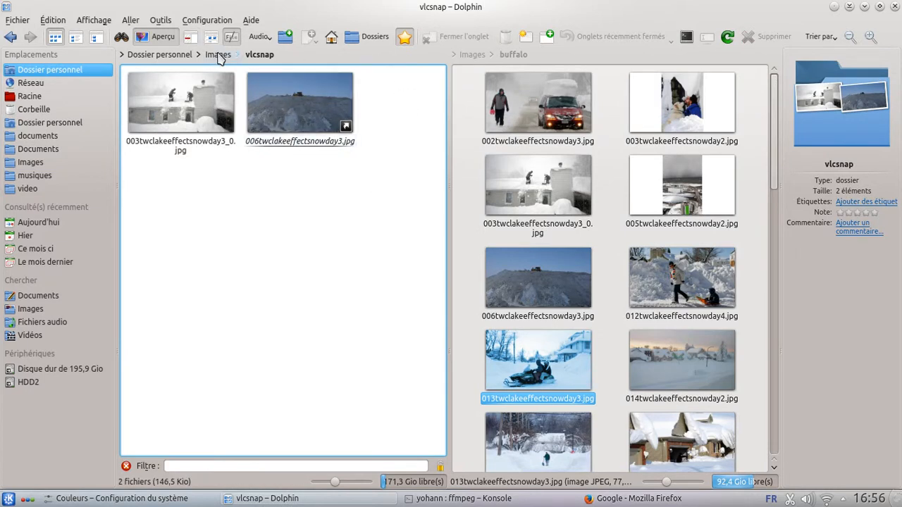
Step: Go up to the parent Images folder, select the vlcsnap folder and reopen it
left_click(219, 55)
left_click(377, 119)
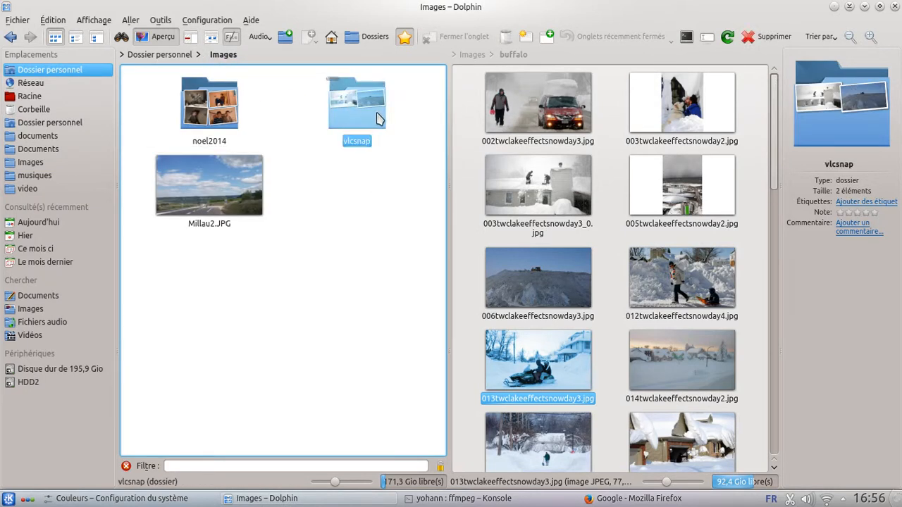
double_click(378, 119)
Step: Select 003twclakeeffectsnowday3_0.jpg, add 006twclakeeffectsnowday3.jpg to the selection and deselect both images
double_click(224, 121)
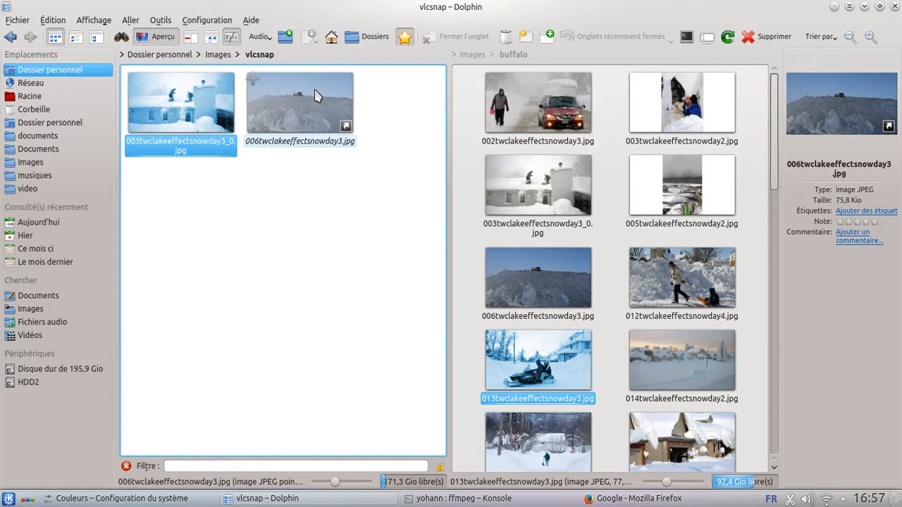
left_click(254, 81)
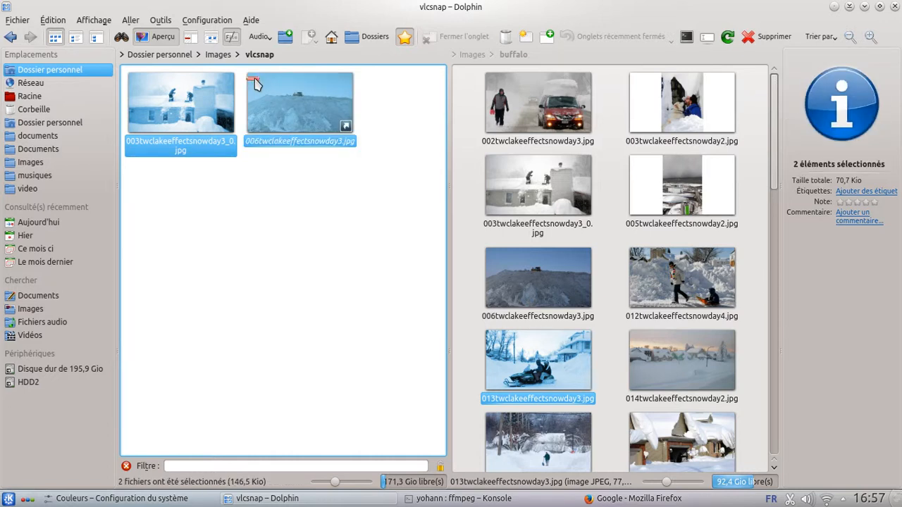
left_click(253, 82)
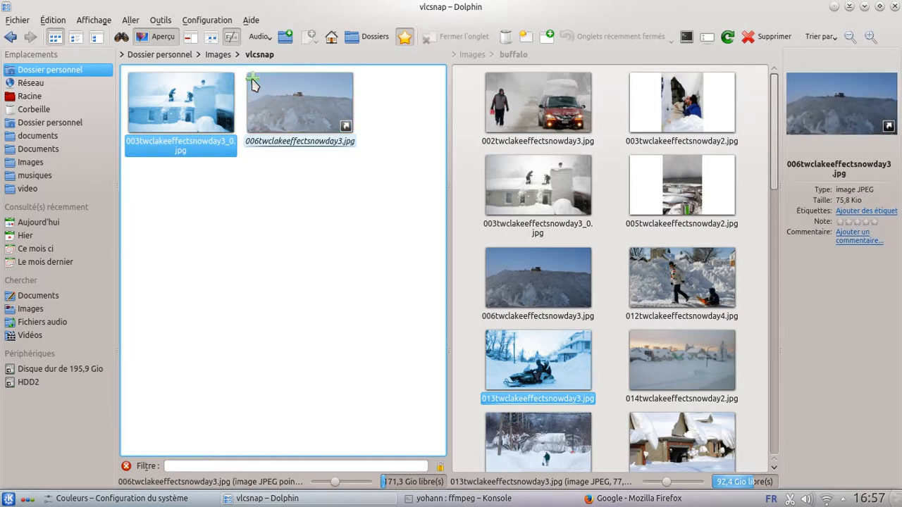
left_click(134, 80)
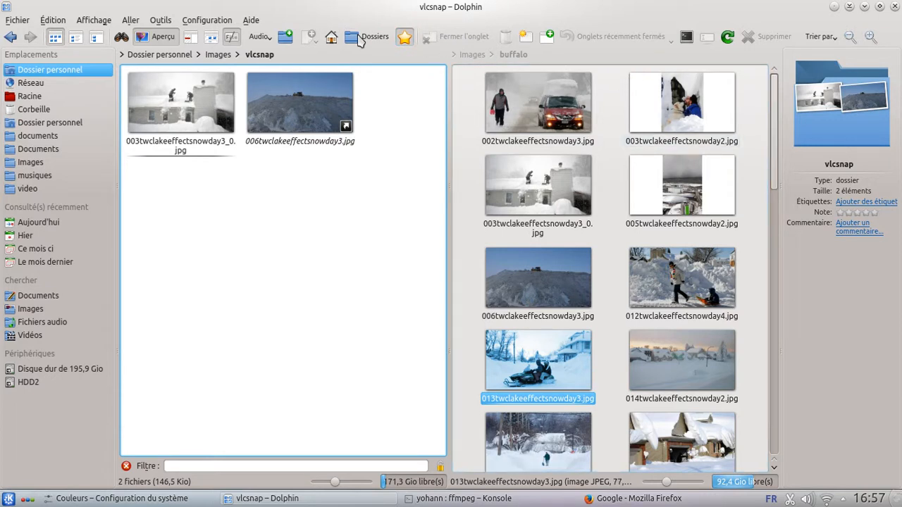
Step: Close the vlcsnap pane of the split view and look through buffalo arranged in groups before turning grouping off
left_click(189, 38)
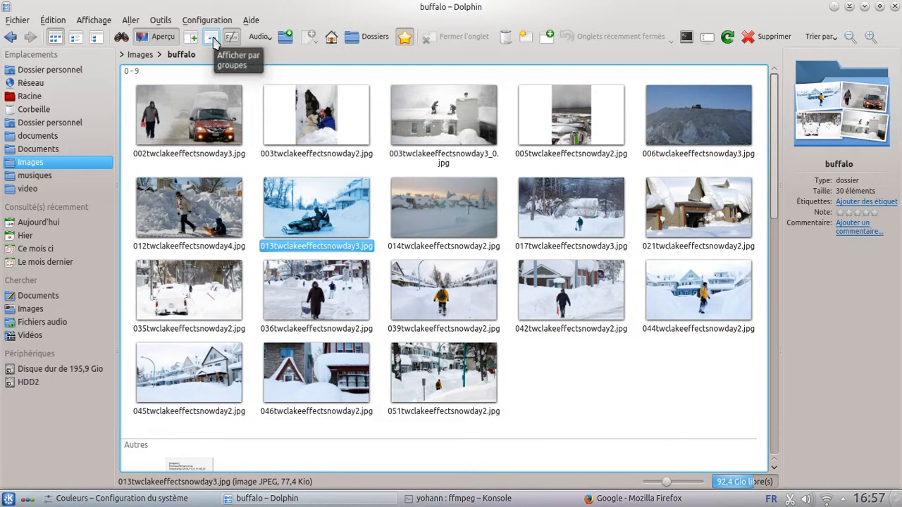
scroll(318, 292, "down", 5)
scroll(320, 292, "up", 5)
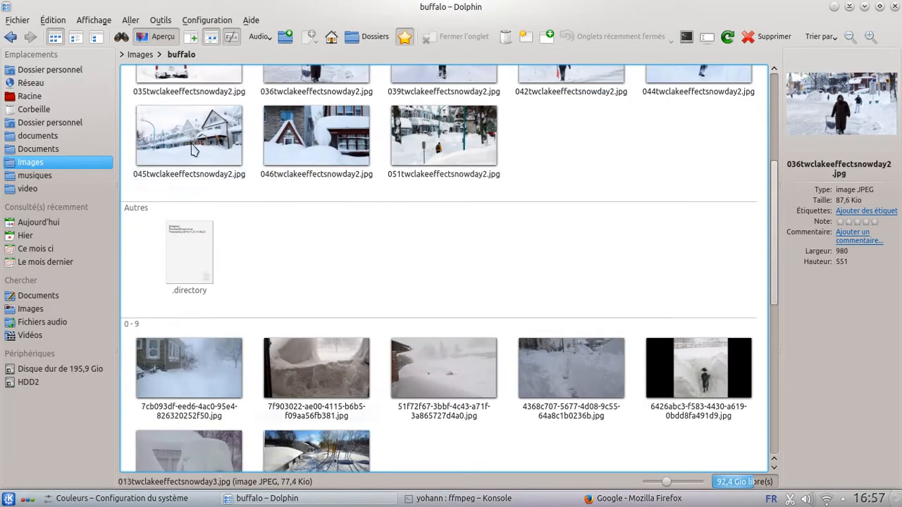
left_click(211, 39)
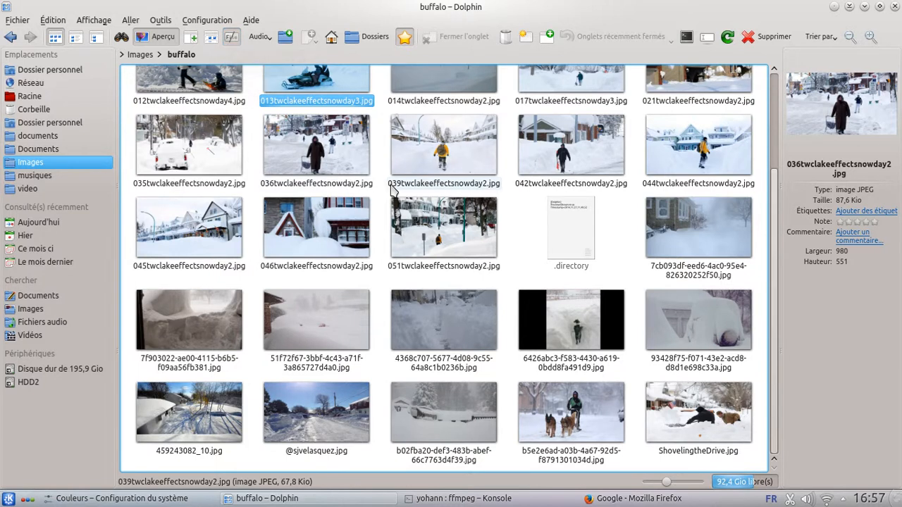
Step: Open a new tab and browse it to the vlcsnap folder inside Images
left_click(533, 37)
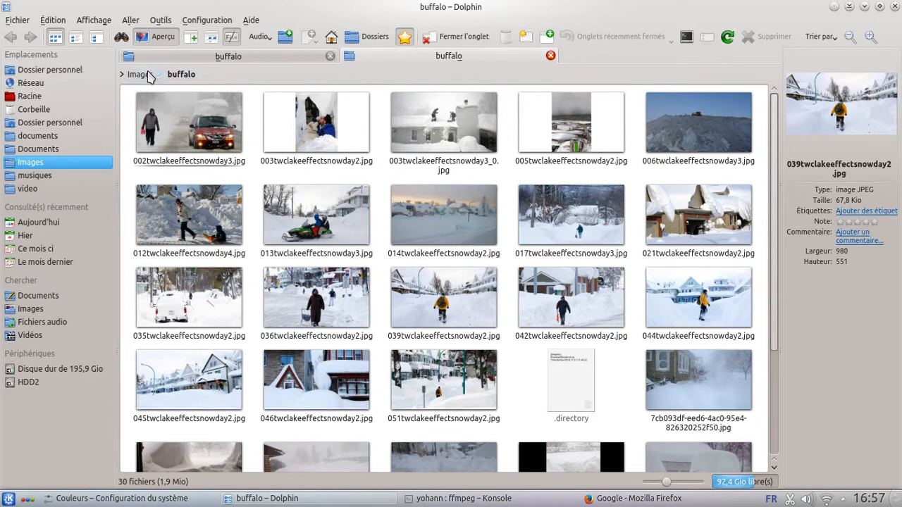
left_click(141, 75)
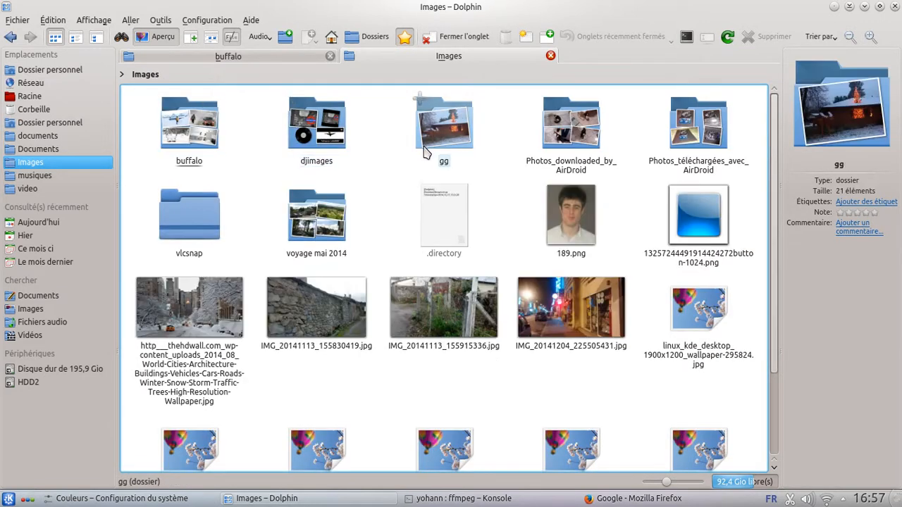
left_click(204, 232)
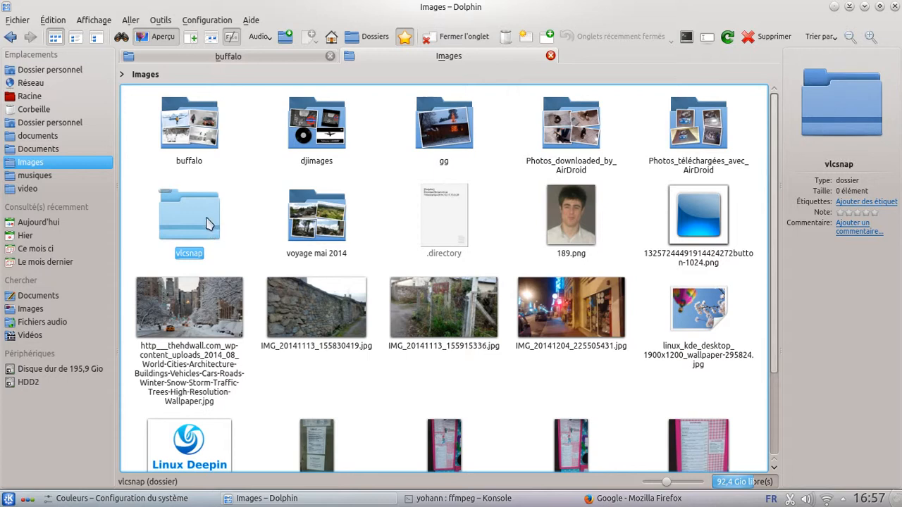
double_click(207, 224)
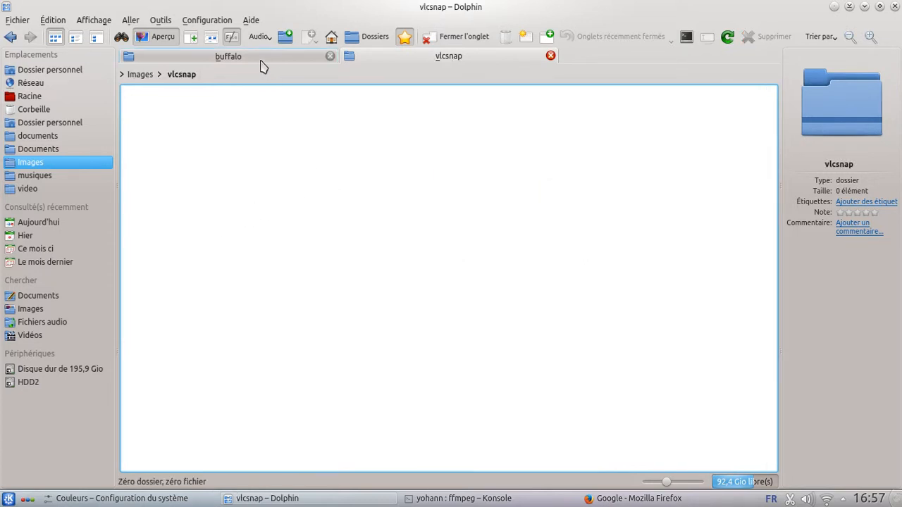
Step: Copy 035twclakeeffectsnowday2.jpg, 036twclakeeffectsnowday2.jpg and 039twclakeeffectsnowday2.jpg from the buffalo tab into the vlcsnap tab
left_click(260, 60)
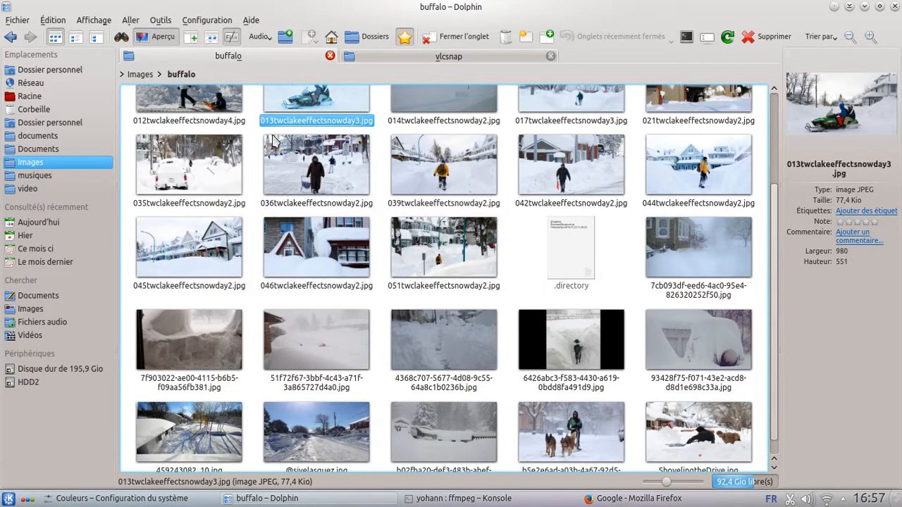
left_click_drag(131, 170, 443, 241)
left_click(343, 312)
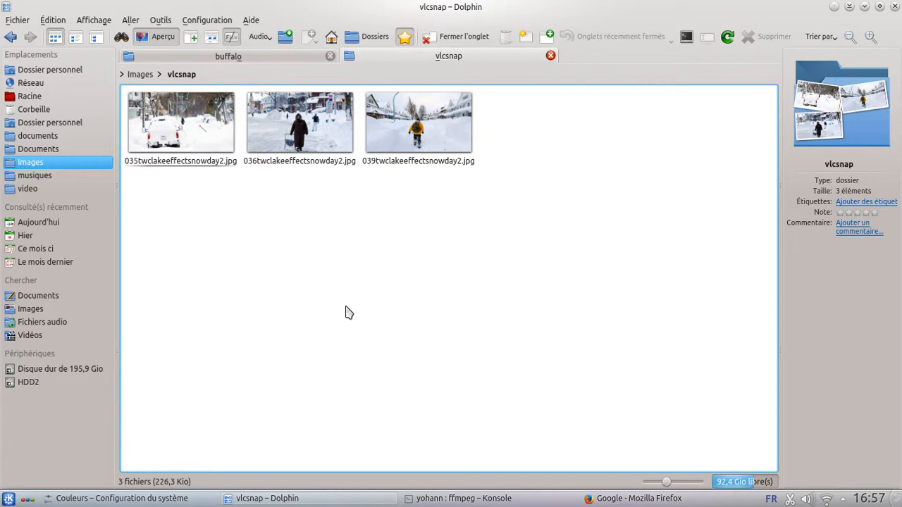
Step: Switch back and forth between the buffalo and vlcsnap tabs and close the vlcsnap tab
left_click(283, 58)
left_click(428, 55)
left_click(268, 58)
left_click(521, 56)
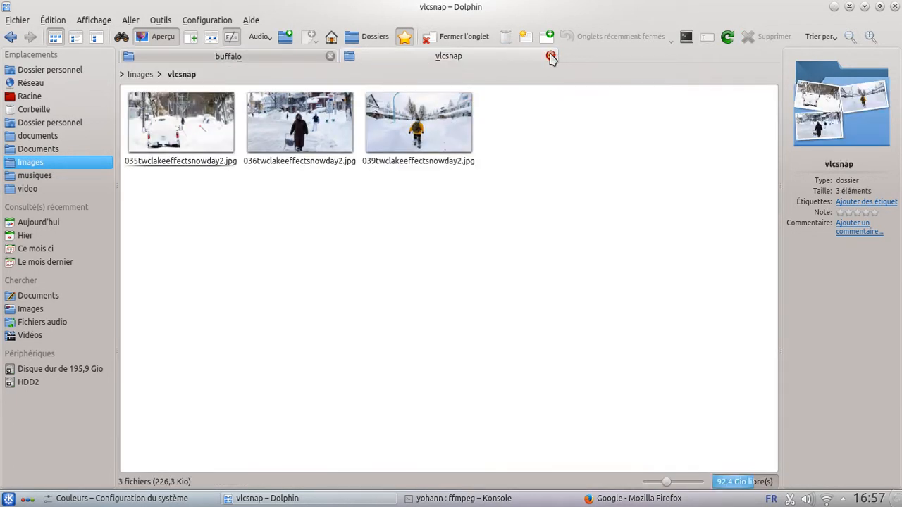
left_click(551, 56)
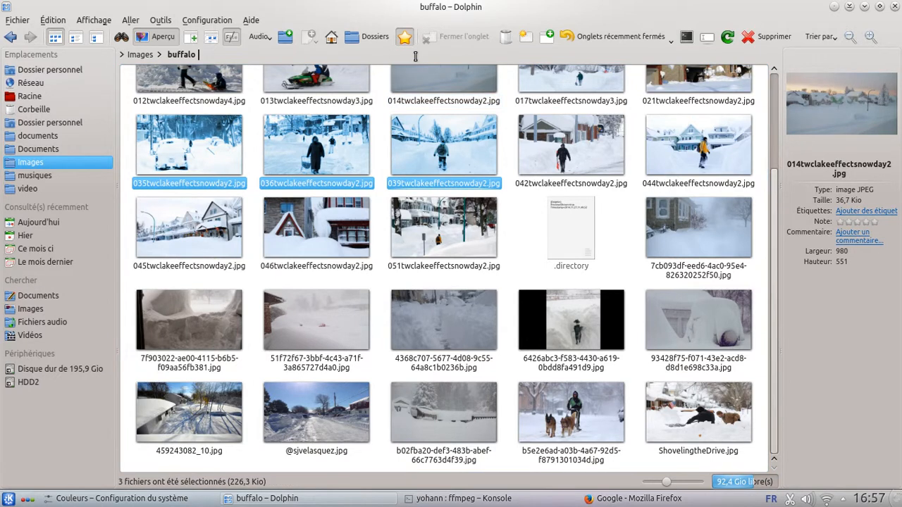
Step: Restore the recently closed /media/HDD2/Images/vlcsnap tab and close it again
left_click(611, 41)
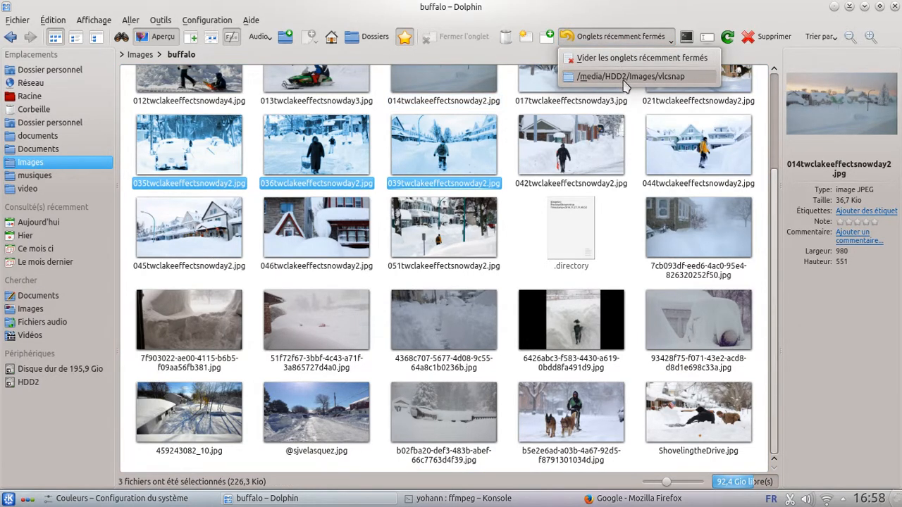
left_click(634, 77)
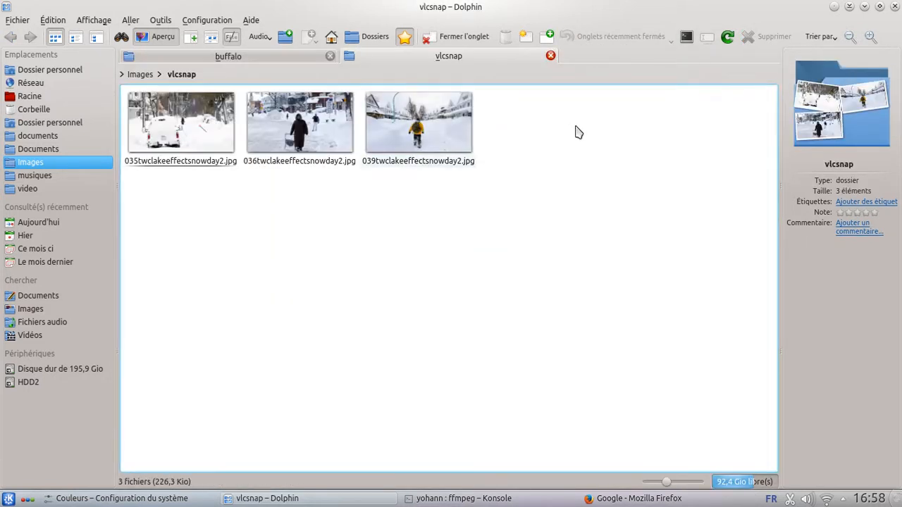
left_click(552, 58)
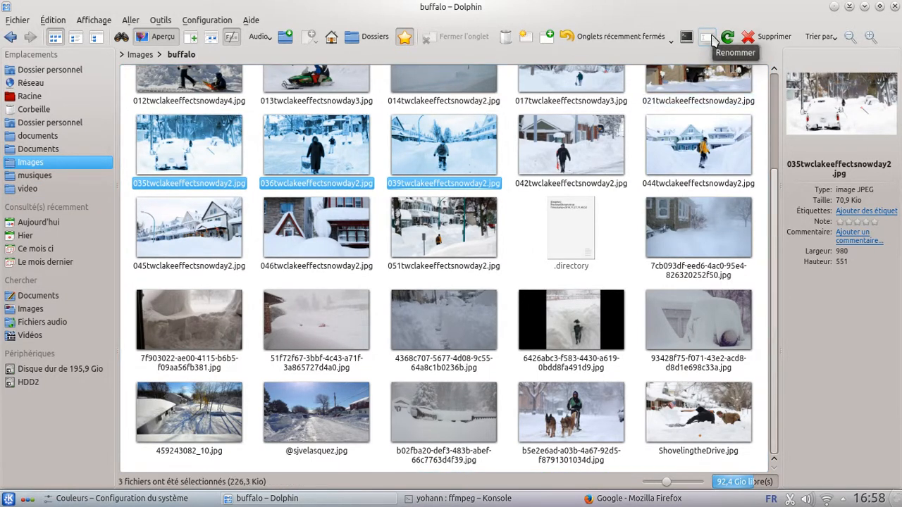
Step: Batch-rename the three selected images as skyfall# with numbering starting at 1
key("F2")
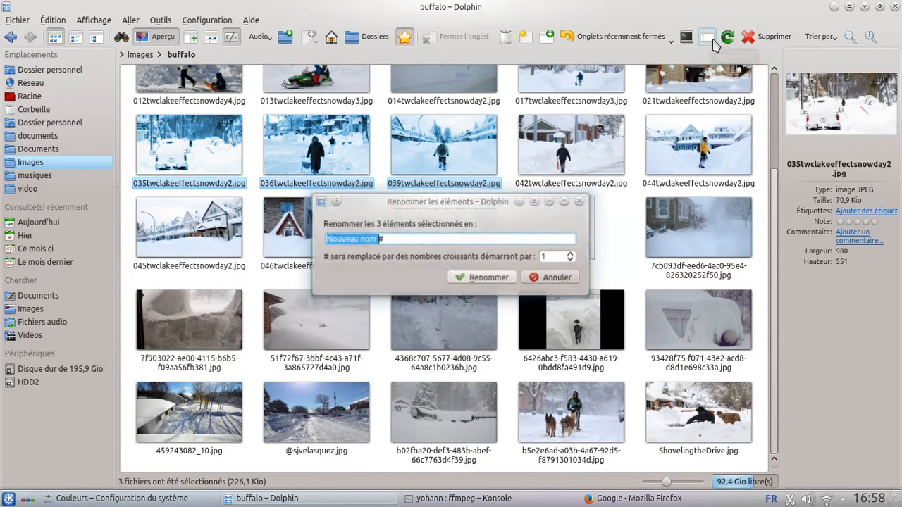
left_click_drag(497, 202, 438, 183)
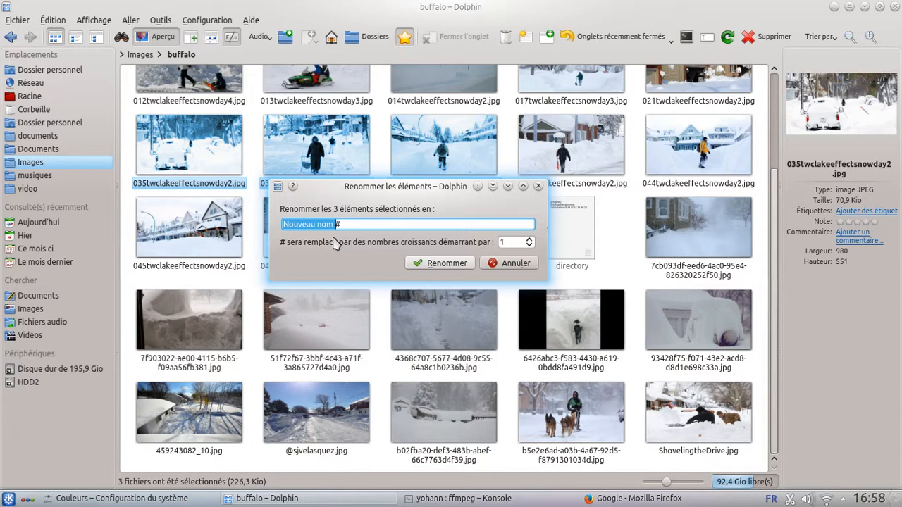
type("skyfall#")
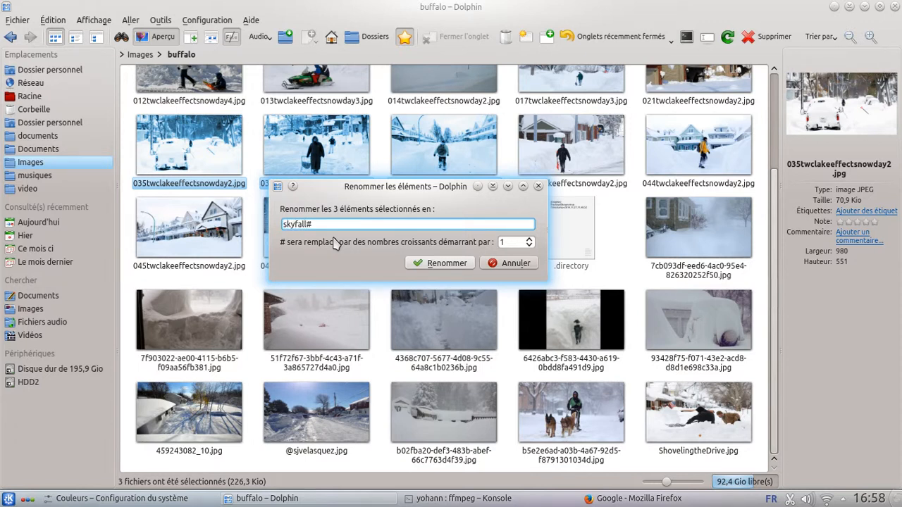
left_click(460, 262)
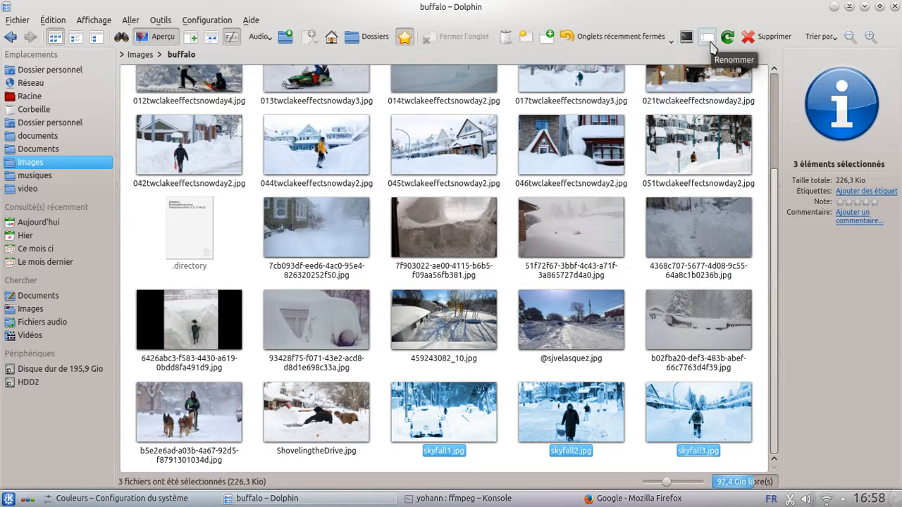
Step: Zoom the buffalo thumbnails in and out, enlarging them up to 256 pixels and reducing them back to five images per row
left_click(871, 38)
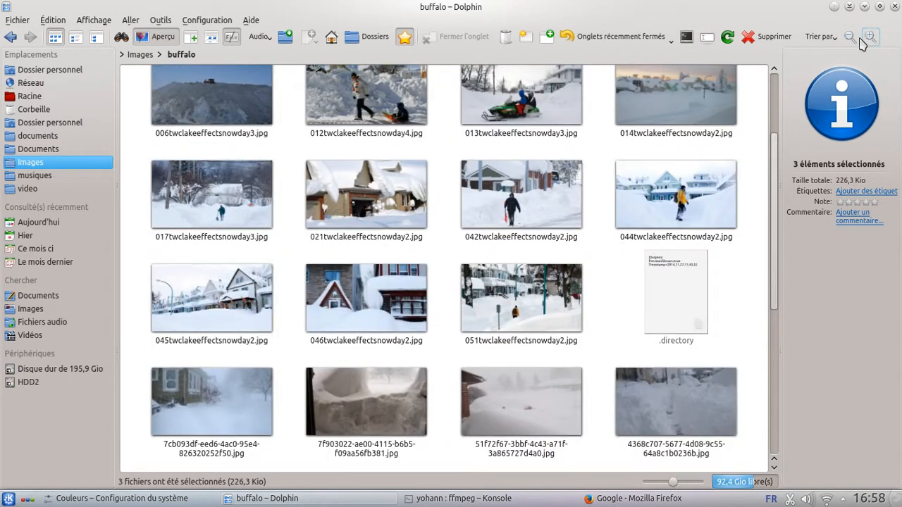
left_click(850, 36)
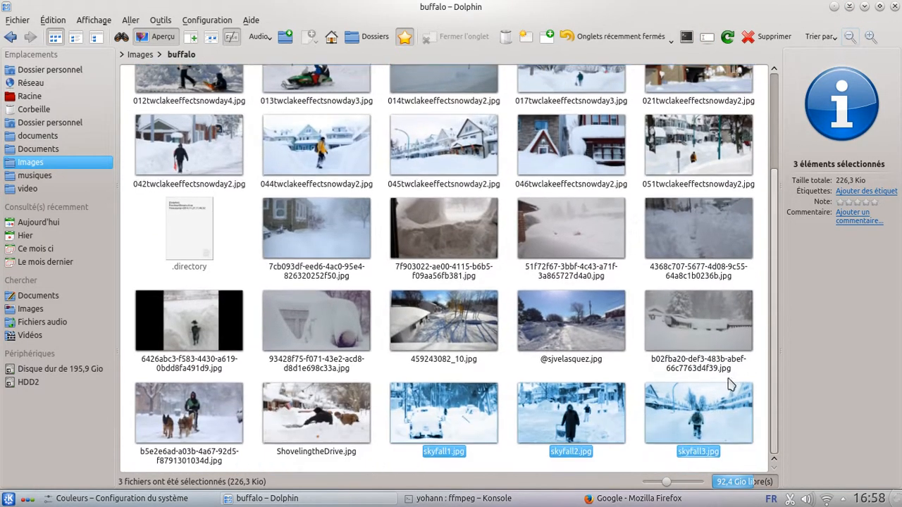
left_click(668, 465)
left_click_drag(666, 482, 729, 484)
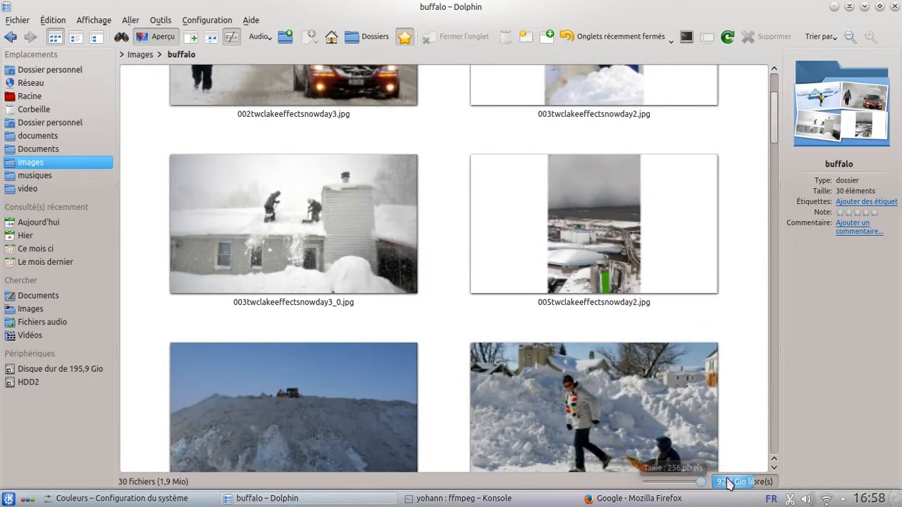
scroll(647, 320, "up", 2)
scroll(645, 328, "down", 4)
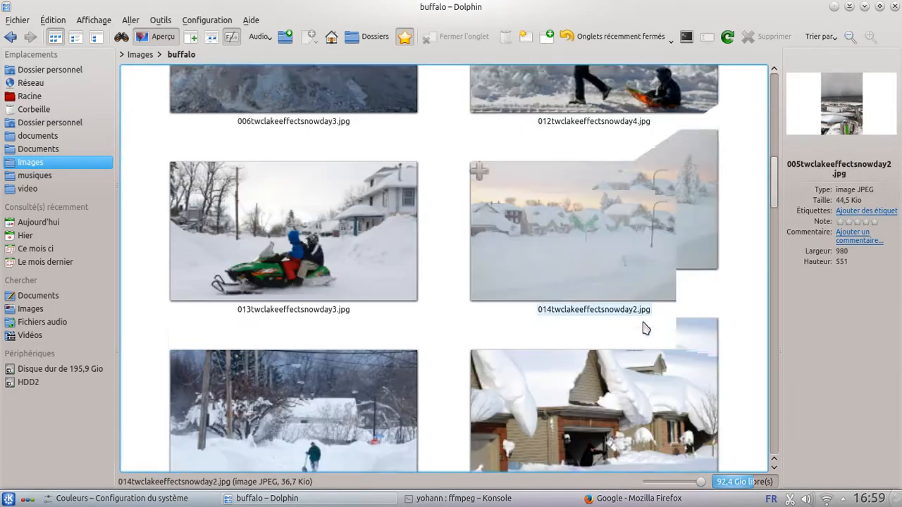
scroll(645, 328, "down", 10)
left_click_drag(702, 482, 671, 484)
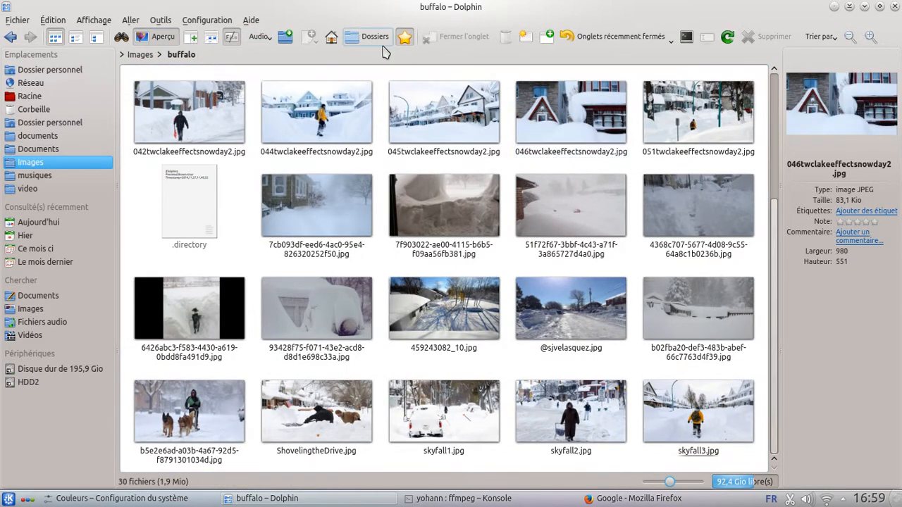
Step: Go to the home folder, select output.wav to view its details and clear the selection
left_click(332, 39)
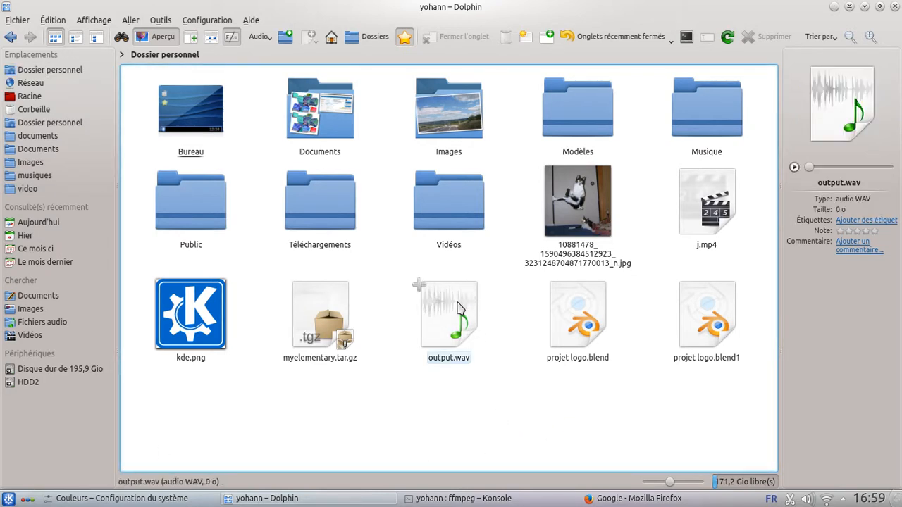
left_click_drag(423, 413, 475, 326)
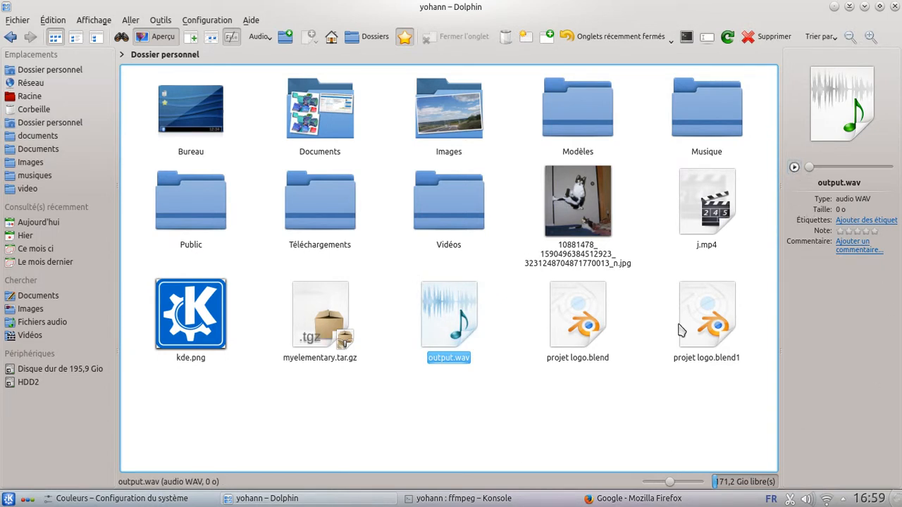
left_click(357, 434)
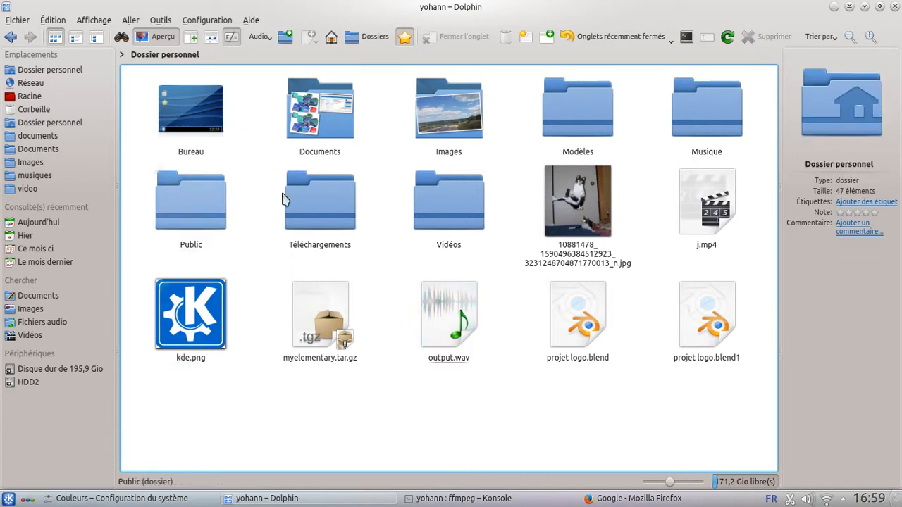
Step: Open the musiques folder and view the media details of Jackie Evancho Dark Waltz.mp4 and Lana Del Rey - Big Eyes.mp3
left_click(35, 176)
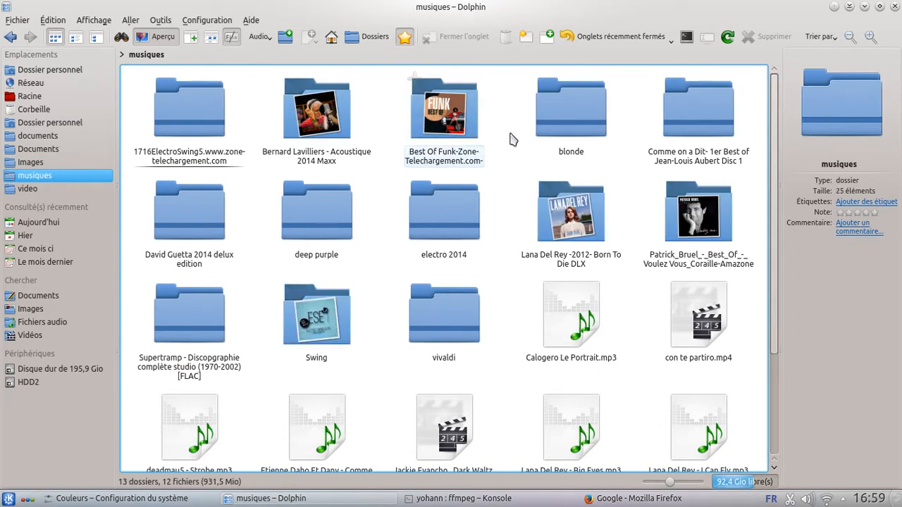
scroll(444, 225, "down", 2)
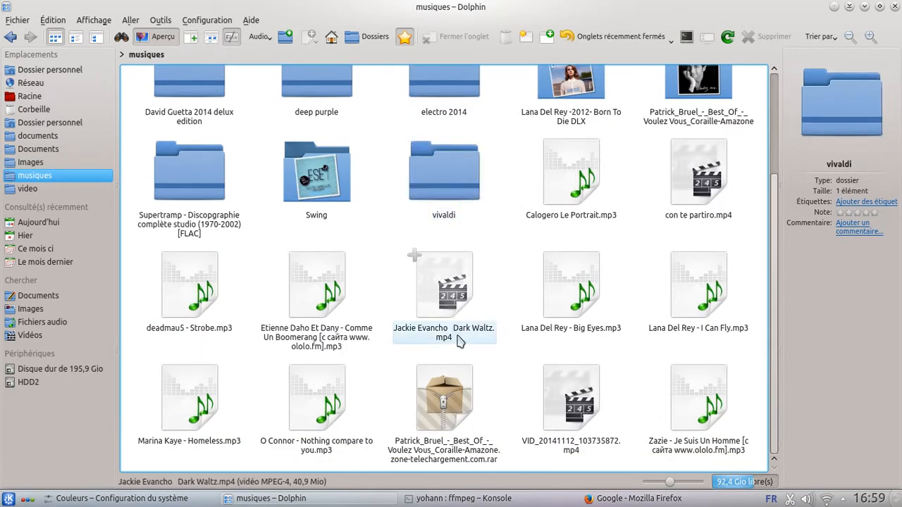
left_click_drag(442, 290, 435, 292)
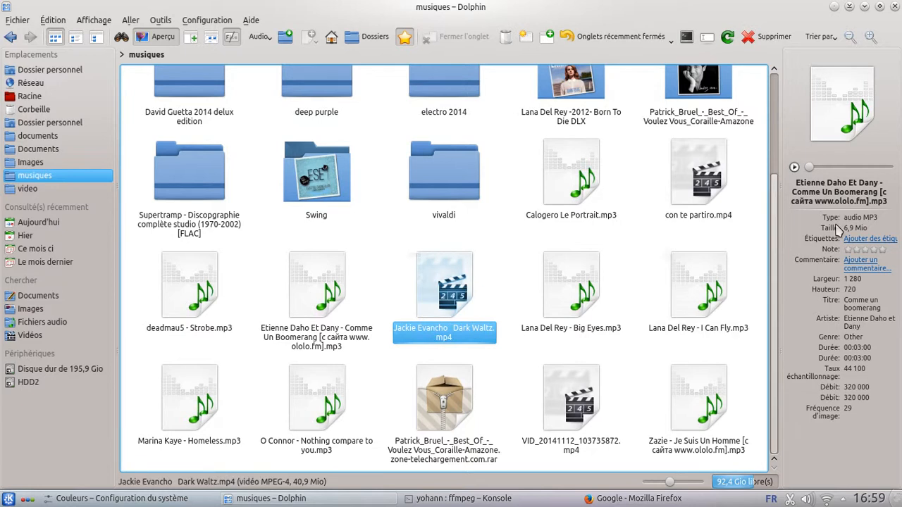
left_click(794, 168)
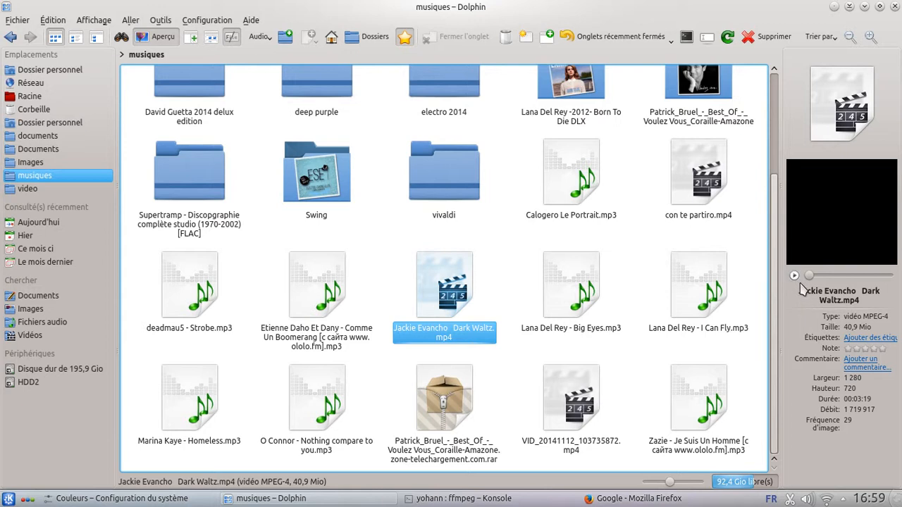
left_click(560, 286)
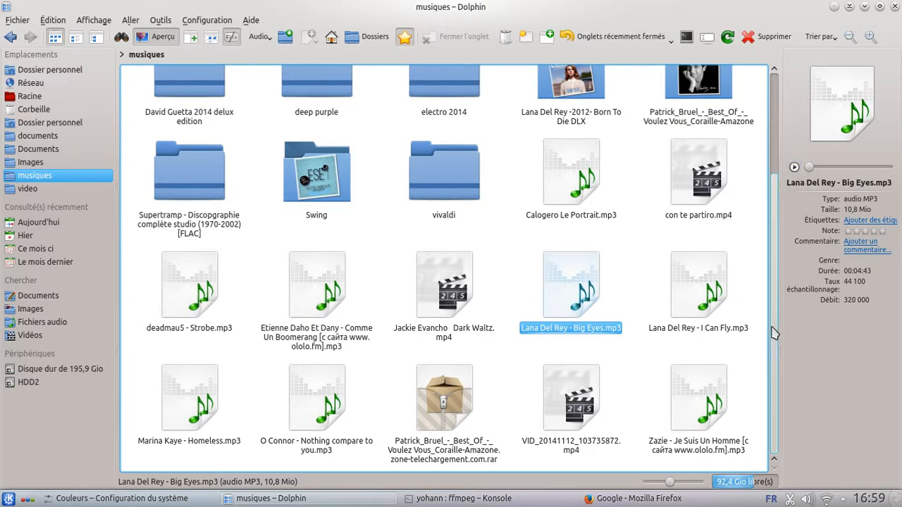
Step: Open the Lana Del Rey -2012- Born To Die DLX folder, view the details of track 13, Without You.flac, and deselect it
scroll(585, 263, "up", 3)
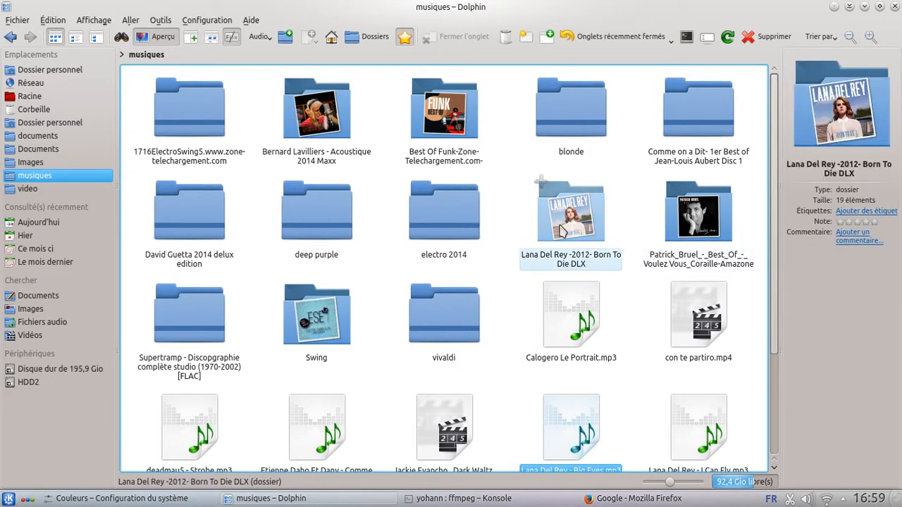
left_click(585, 263)
scroll(512, 255, "down", 1)
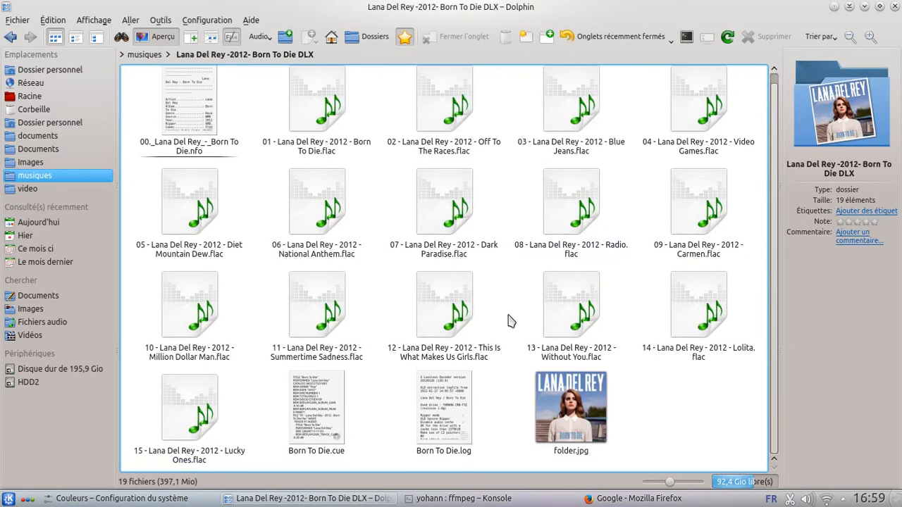
left_click_drag(509, 315, 549, 316)
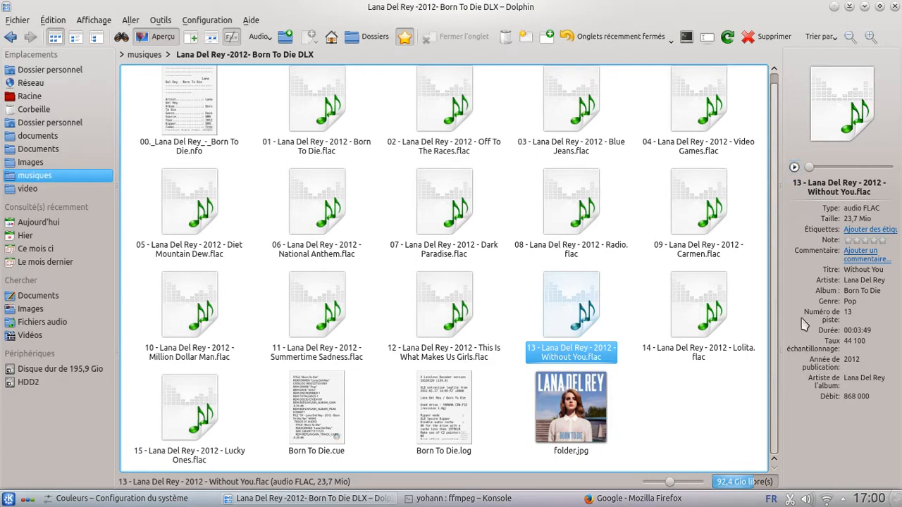
left_click(715, 442)
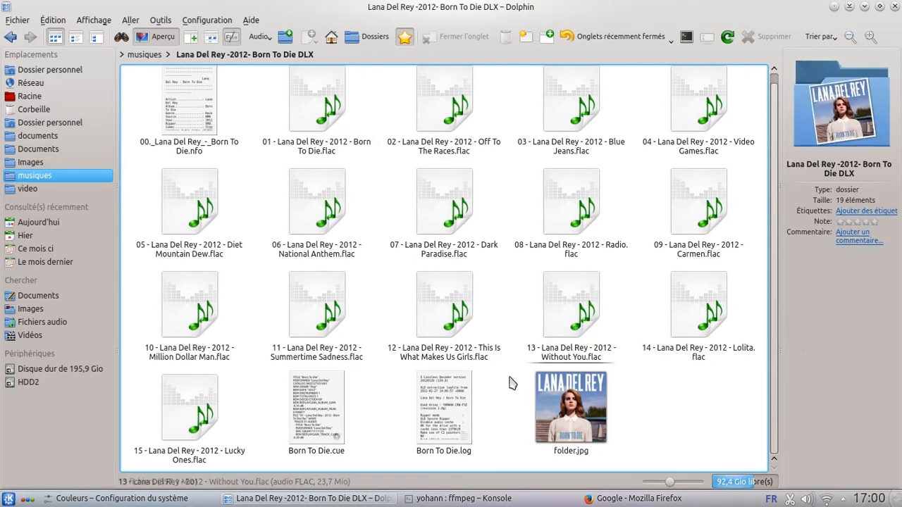
Step: Look through the tracks in the Best Of Funk folder inside musiques and return to musiques
left_click(146, 55)
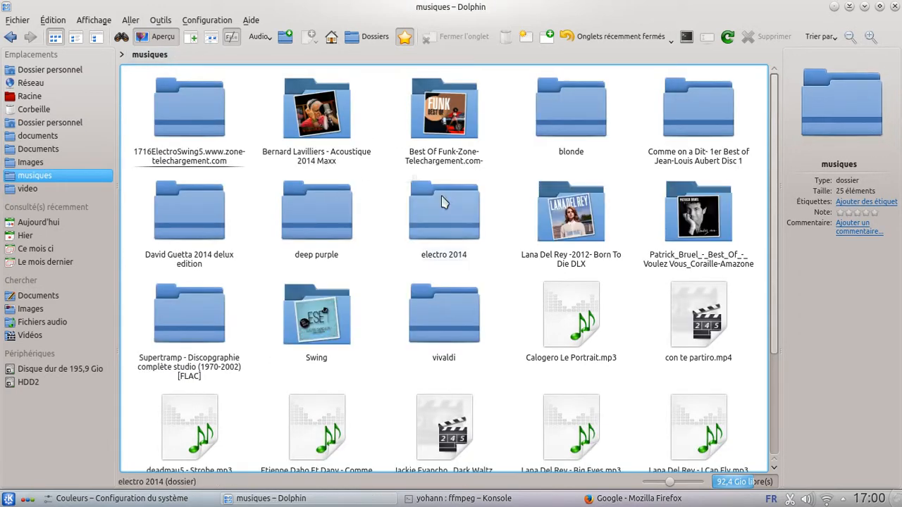
left_click(444, 112)
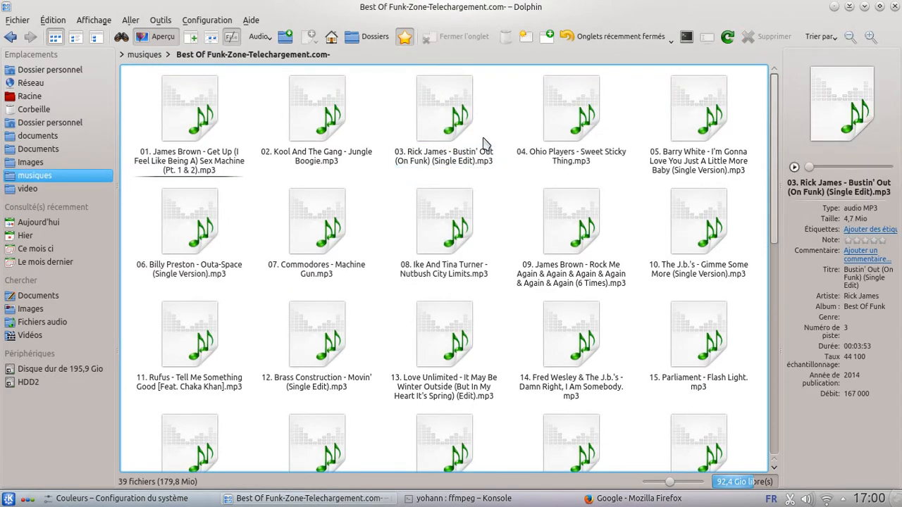
scroll(484, 143, "down", 5)
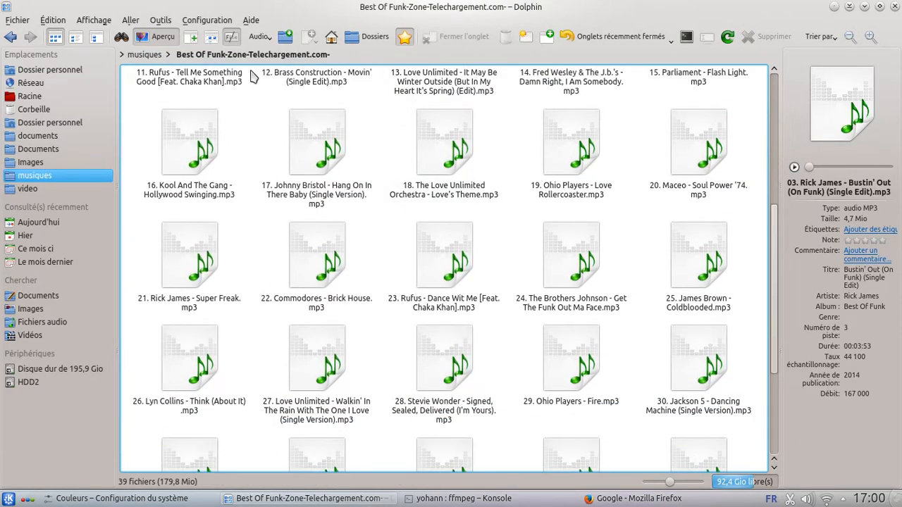
left_click(141, 56)
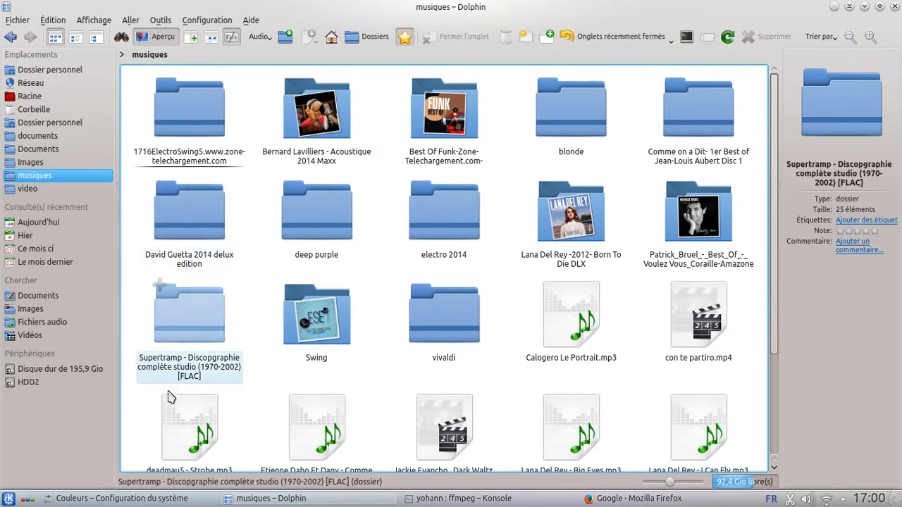
Step: Switch to System Settings, try the Windows 7 colors scheme and apply the Wineight 8.7 colour scheme instead
left_click(157, 502)
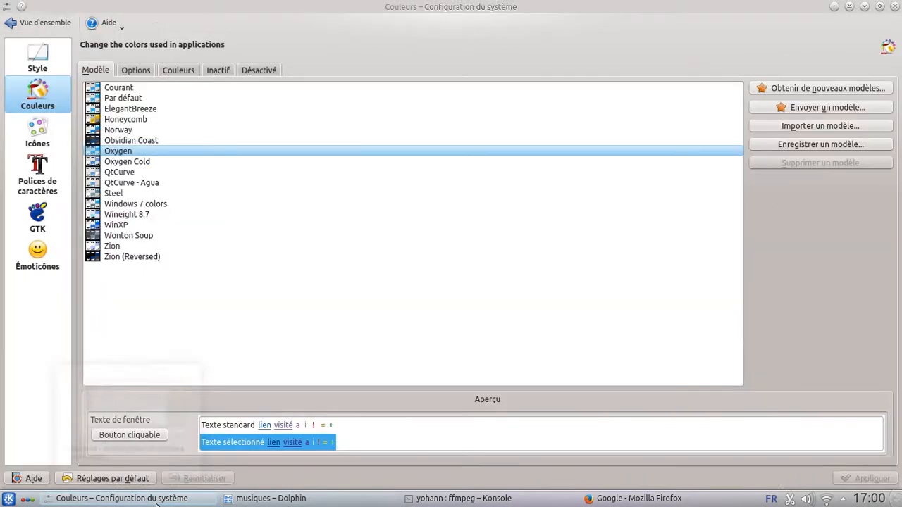
left_click(158, 206)
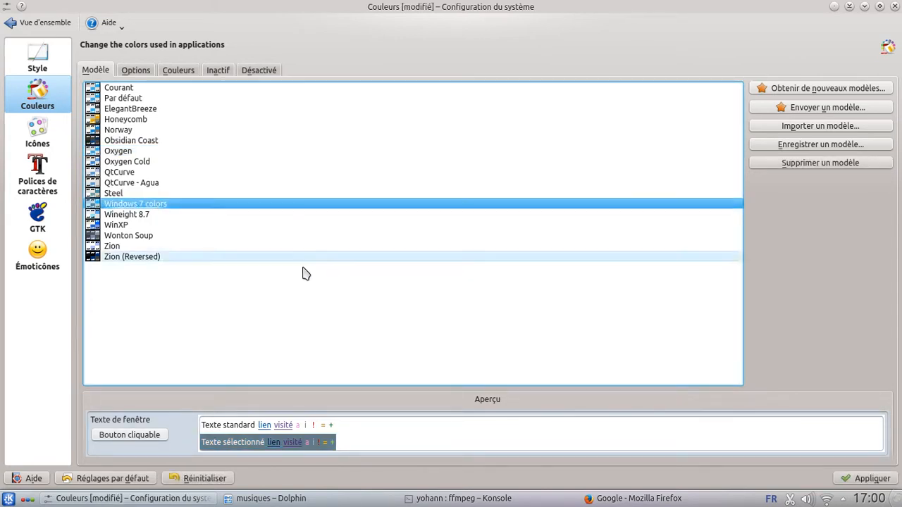
left_click(886, 485)
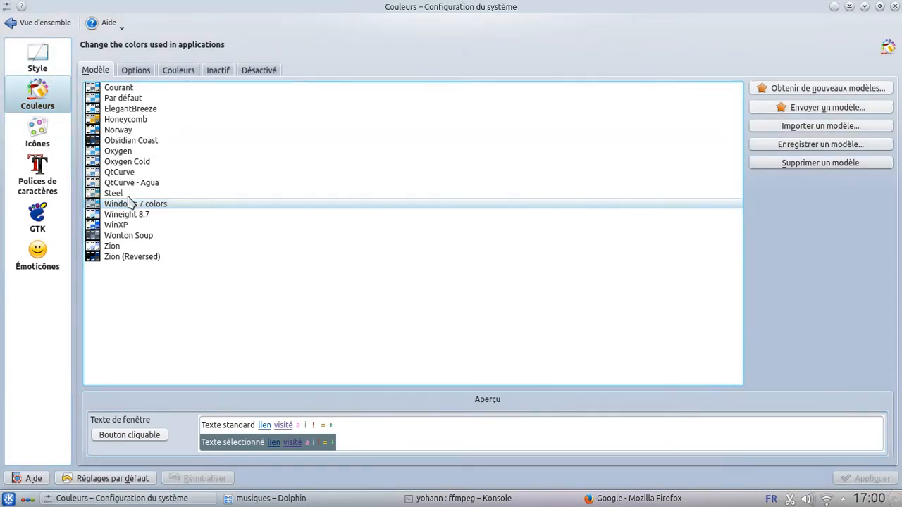
left_click(126, 193)
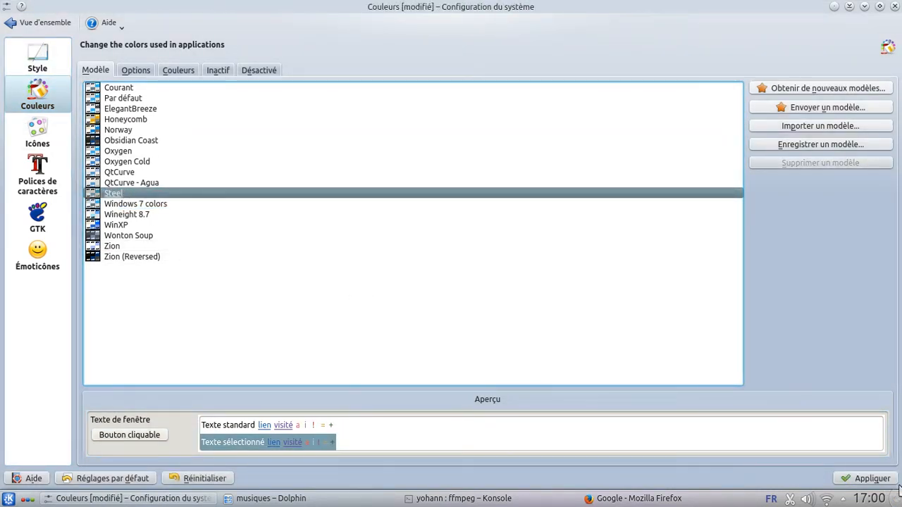
left_click(172, 215)
left_click(840, 476)
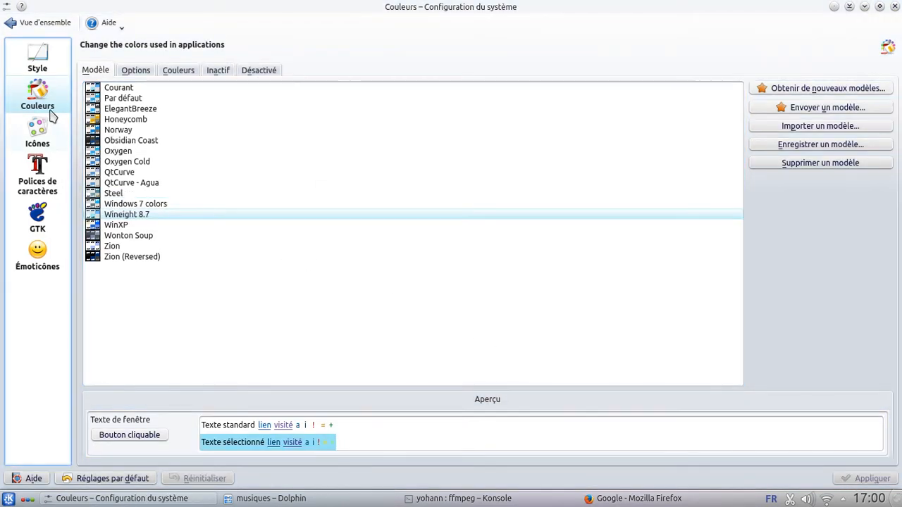
Step: Set the application widget style to QtCurve and apply it
left_click(37, 56)
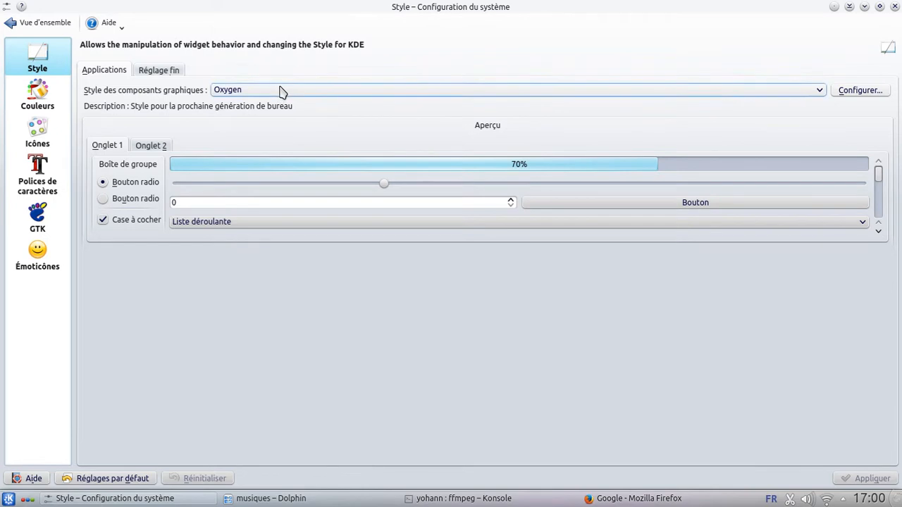
left_click(280, 90)
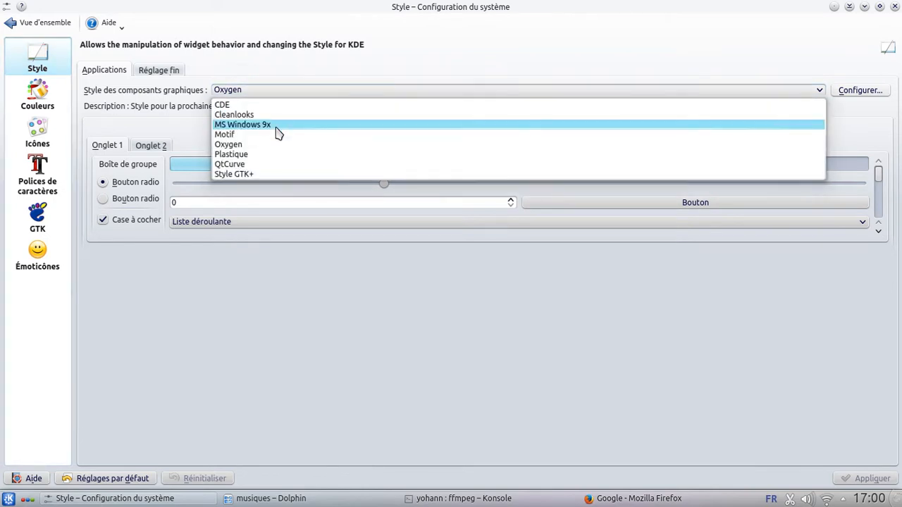
left_click(264, 164)
left_click(864, 478)
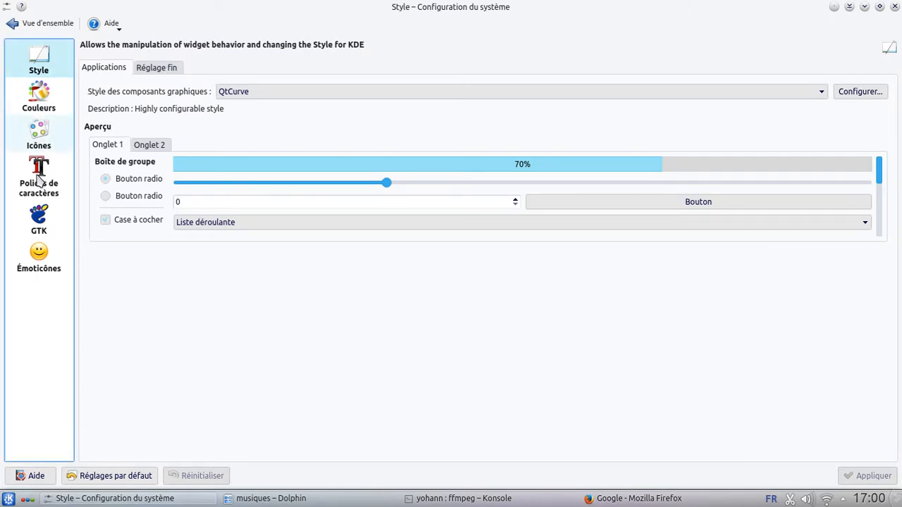
Step: Apply the Dynamo icon theme to KDE
left_click(35, 146)
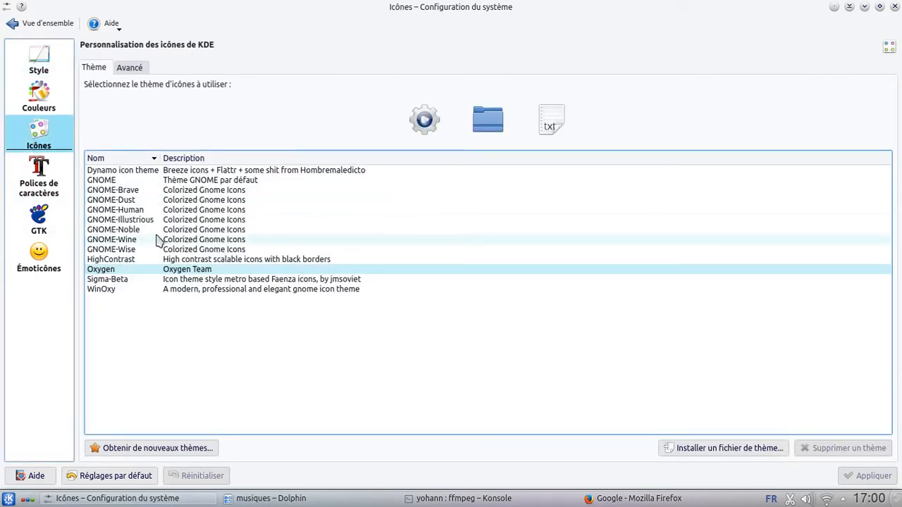
left_click(120, 174)
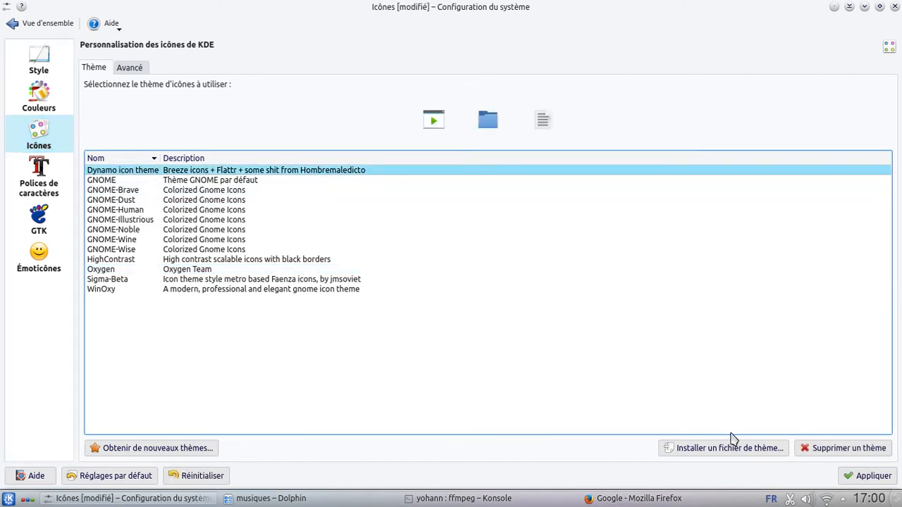
left_click(885, 482)
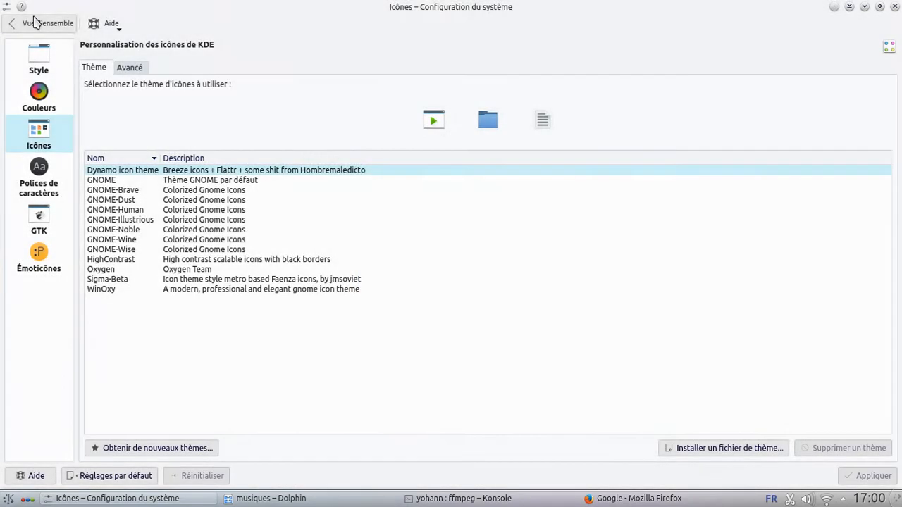
Step: Open the workspace appearance settings, browse the window decorations and apply ElegantBreeze
left_click(34, 23)
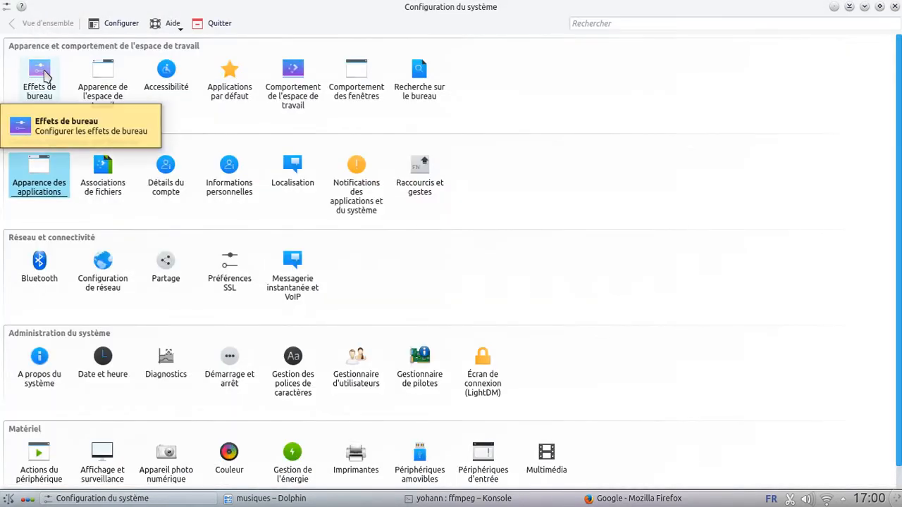
left_click(106, 75)
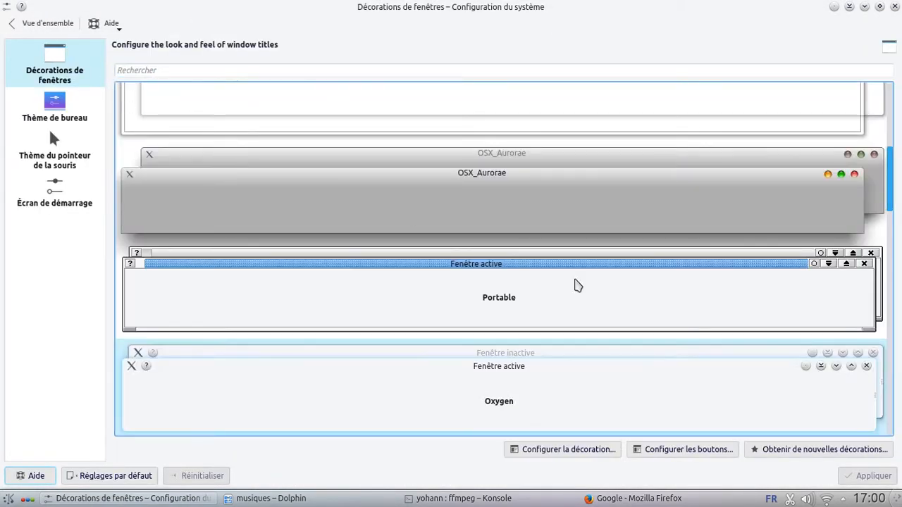
left_click_drag(893, 177, 893, 414)
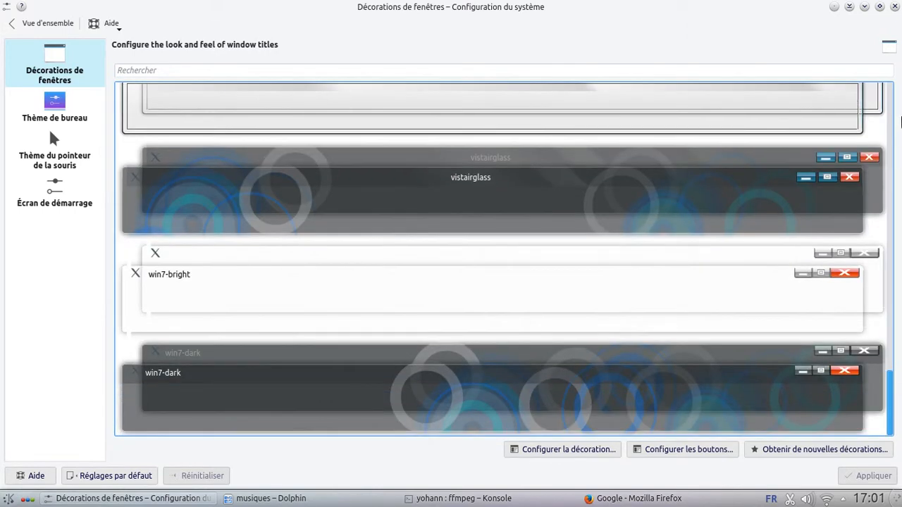
left_click(898, 114)
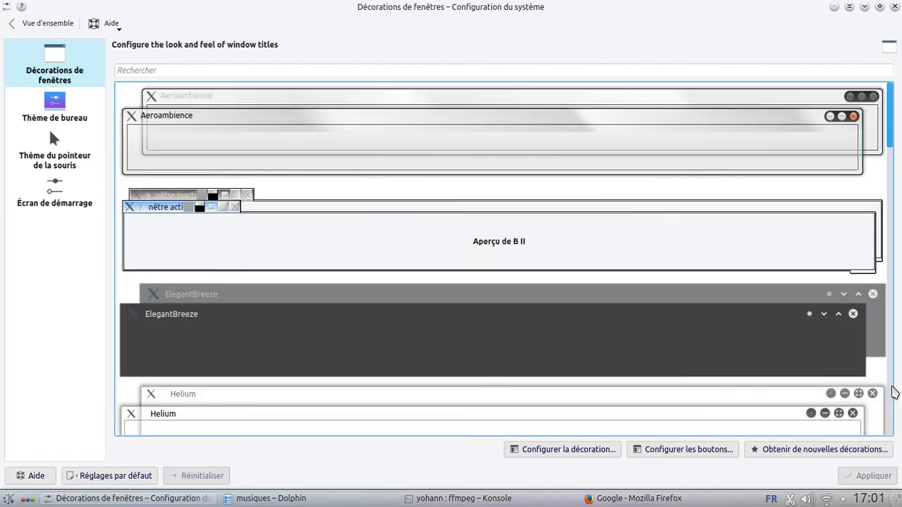
left_click(835, 343)
left_click(865, 475)
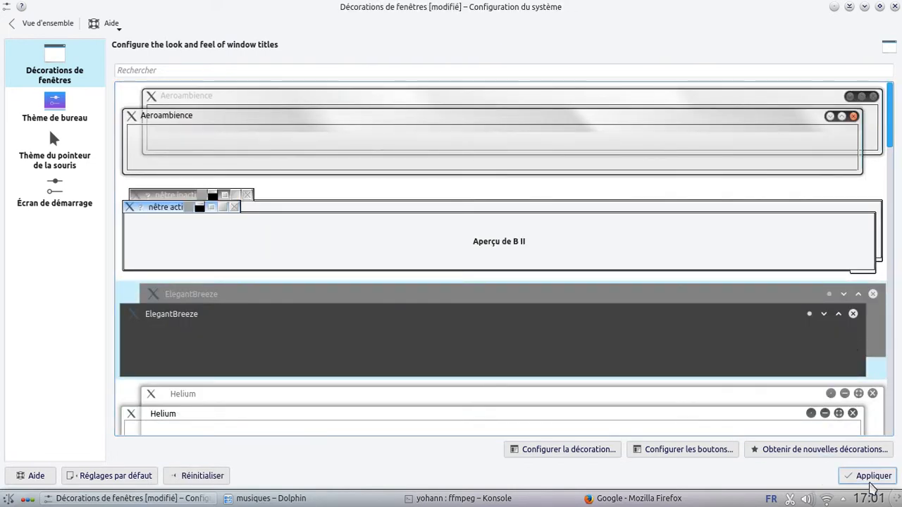
Step: Open the desktop theme settings and apply the KDE_5 theme
left_click(40, 111)
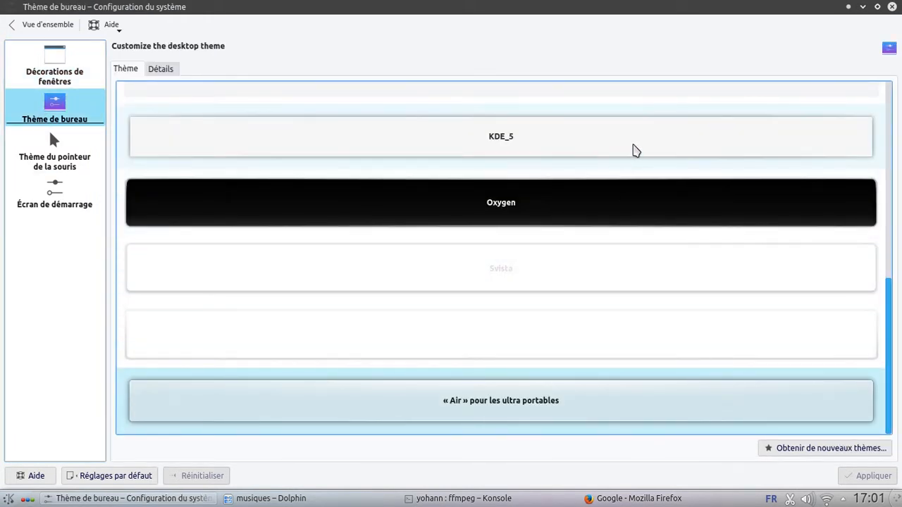
left_click(635, 149)
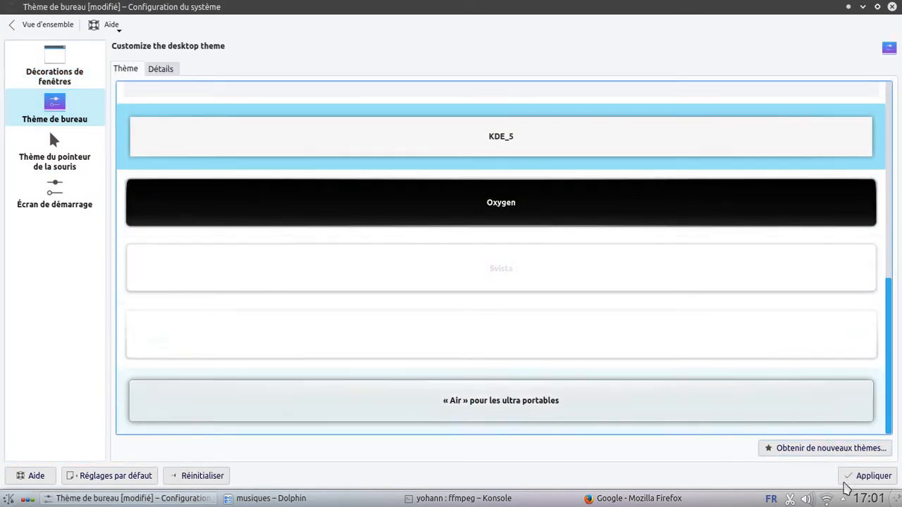
left_click(872, 476)
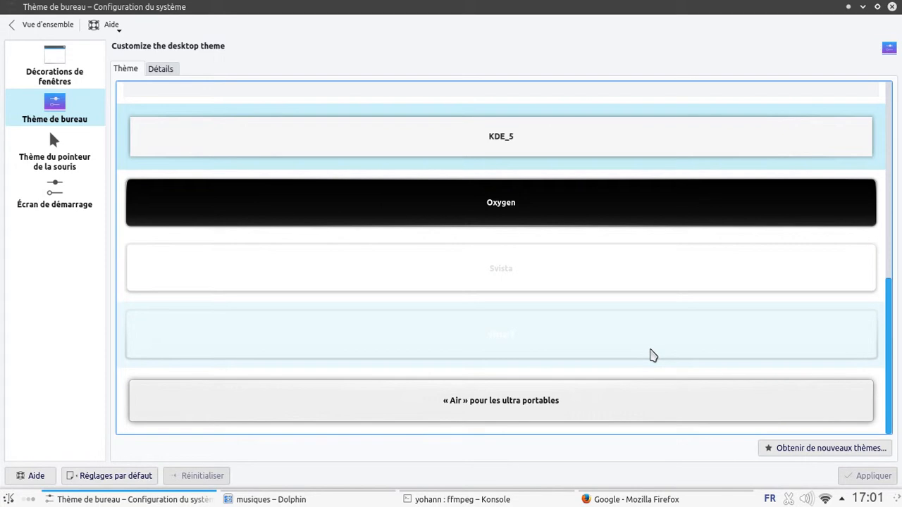
Step: Try the Brise lumière v0.036 desktop theme and the Brise v0.034 theme, applying each in turn
scroll(653, 356, "up", 5)
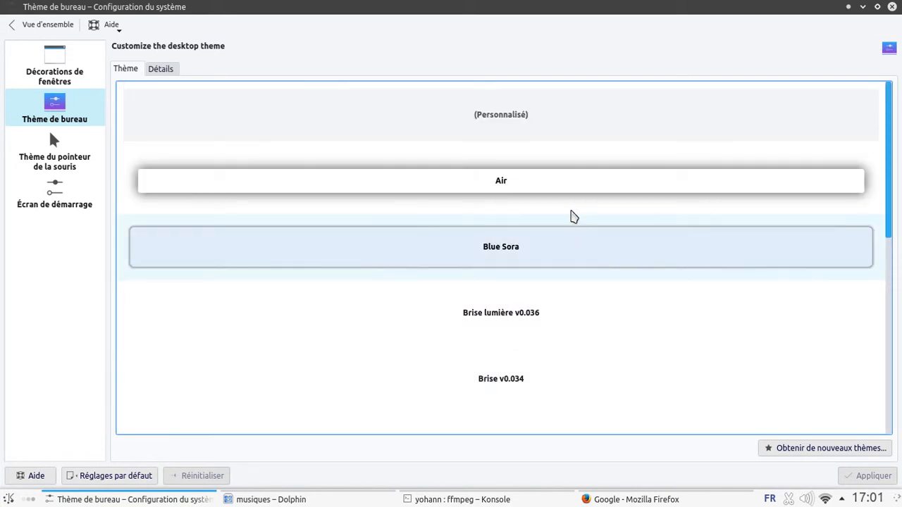
left_click(583, 320)
left_click(864, 476)
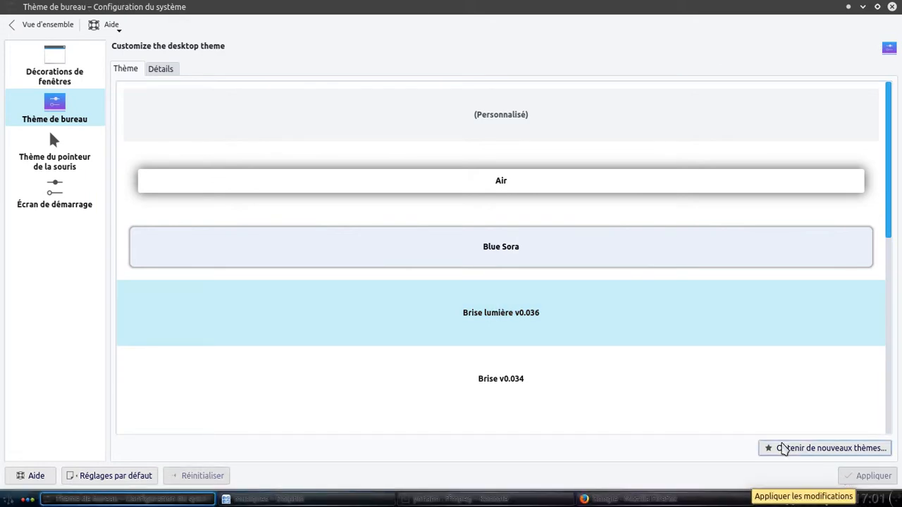
left_click(606, 360)
left_click(863, 482)
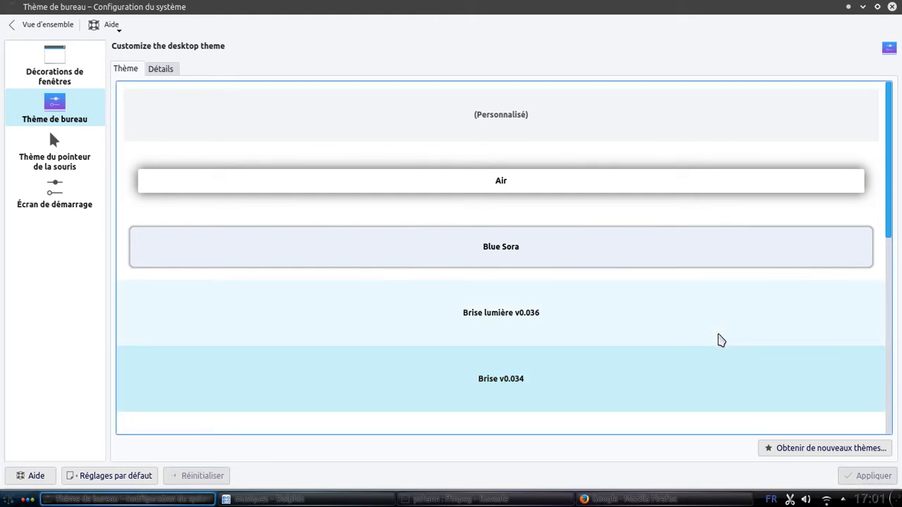
Step: Apply the Evolvere desktop theme
scroll(720, 341, "down", 5)
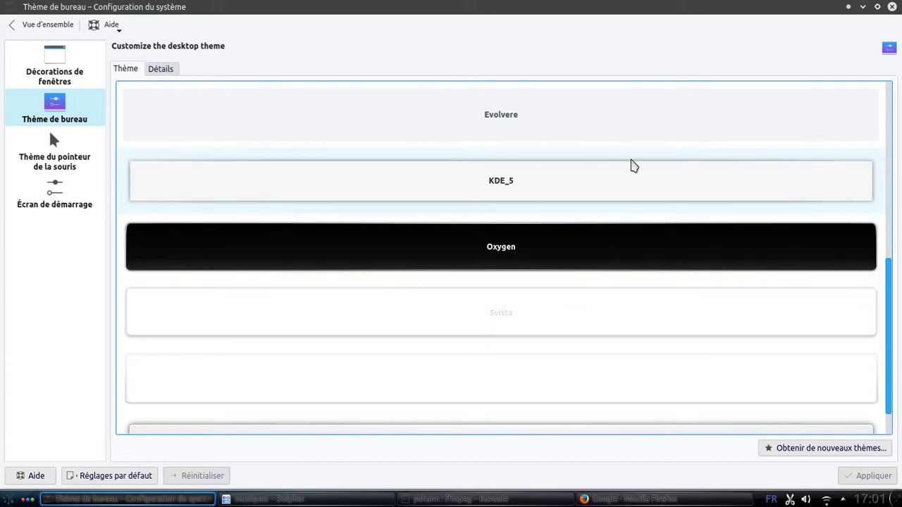
left_click(634, 123)
left_click(848, 479)
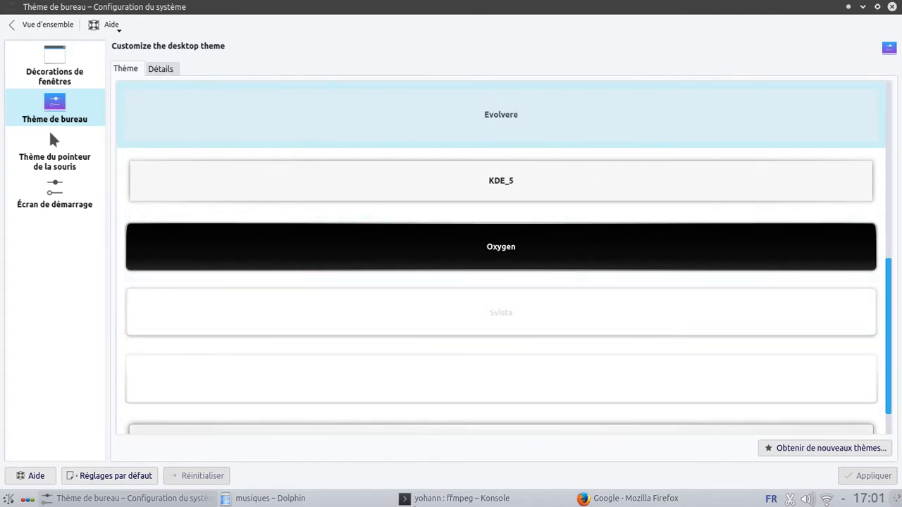
Step: Switch to Dolphin, close its window showing the musiques folder and launch Dolphin again
left_click(336, 502)
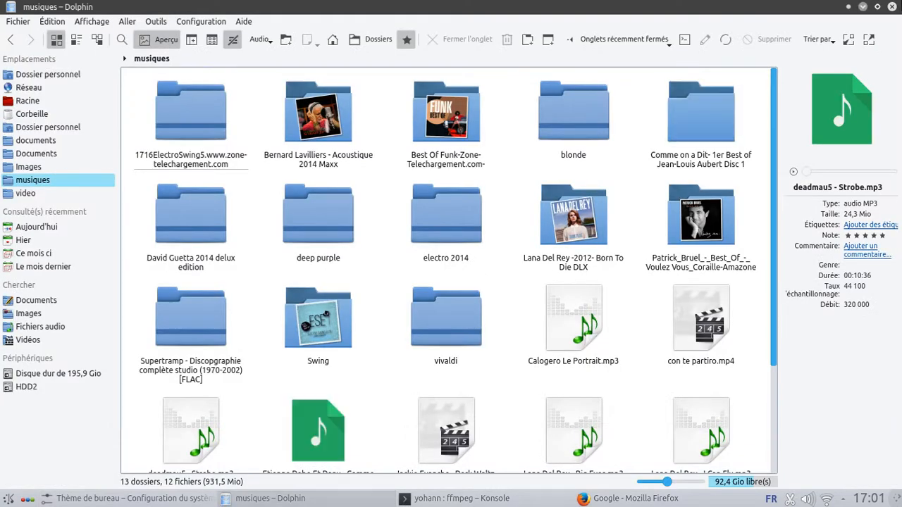
left_click(892, 7)
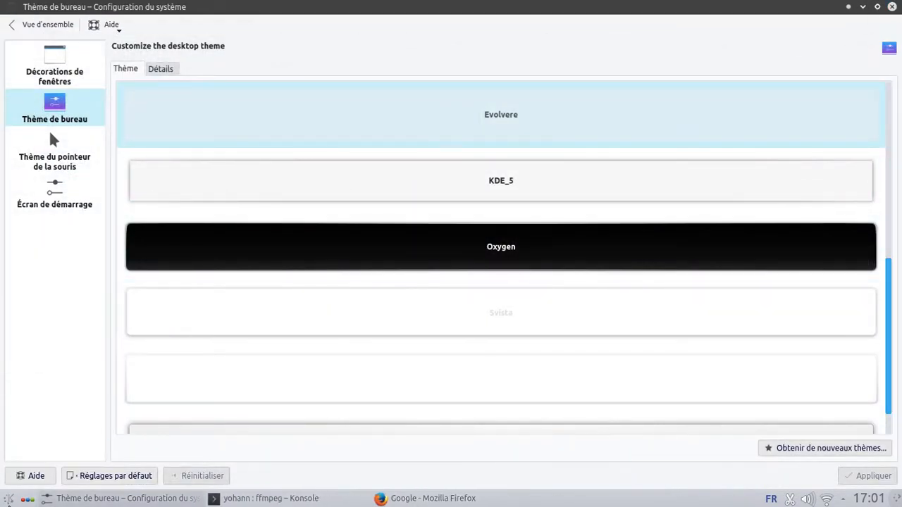
left_click(9, 499)
left_click(53, 196)
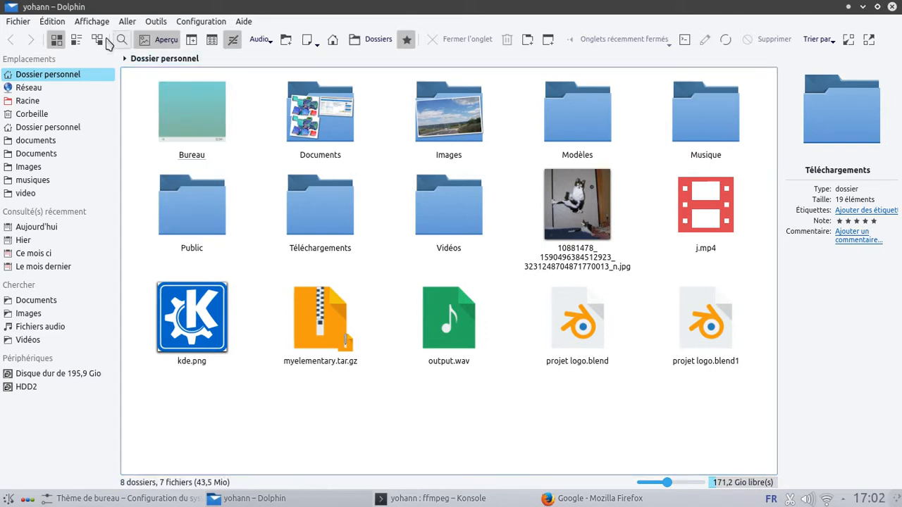
Step: Show the home folder in the compact and details views and return to the icons view
left_click(77, 40)
left_click(97, 40)
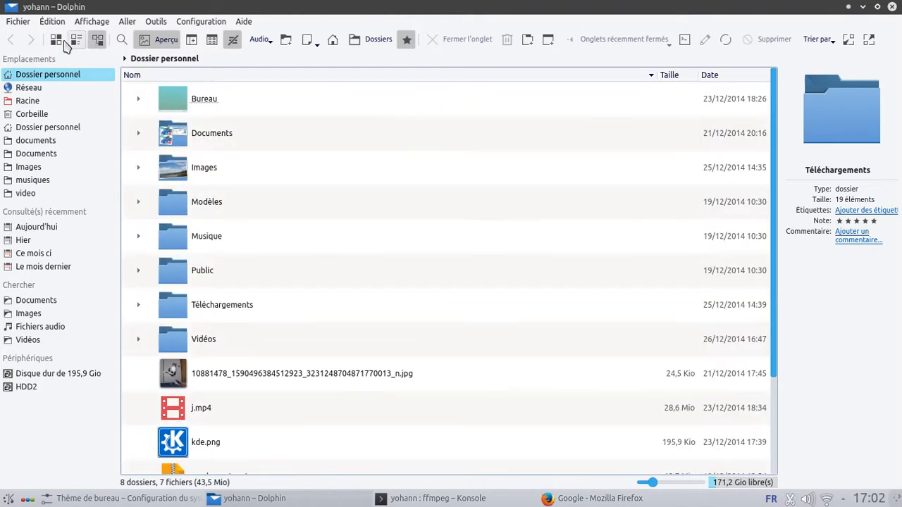
left_click(57, 40)
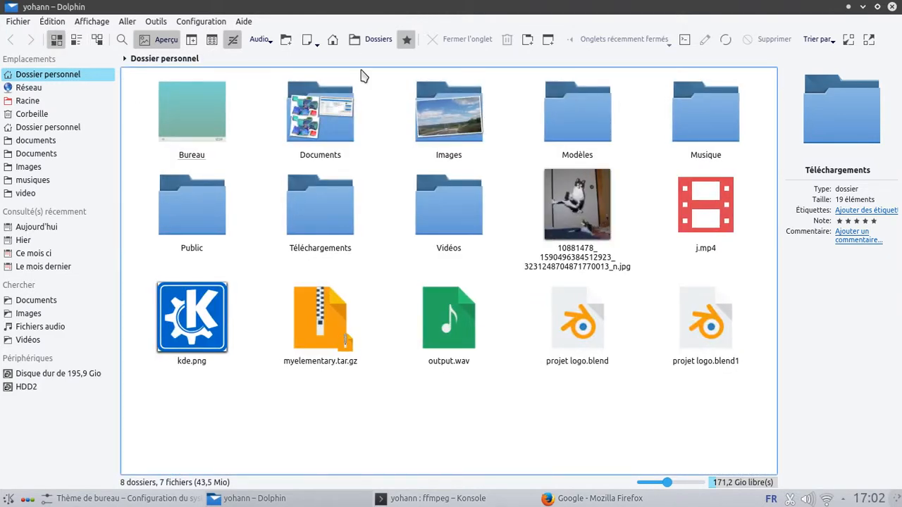
Step: Open the home folder in a second tab, split it into two panes, look through them and close the tab
key("ctrl+t")
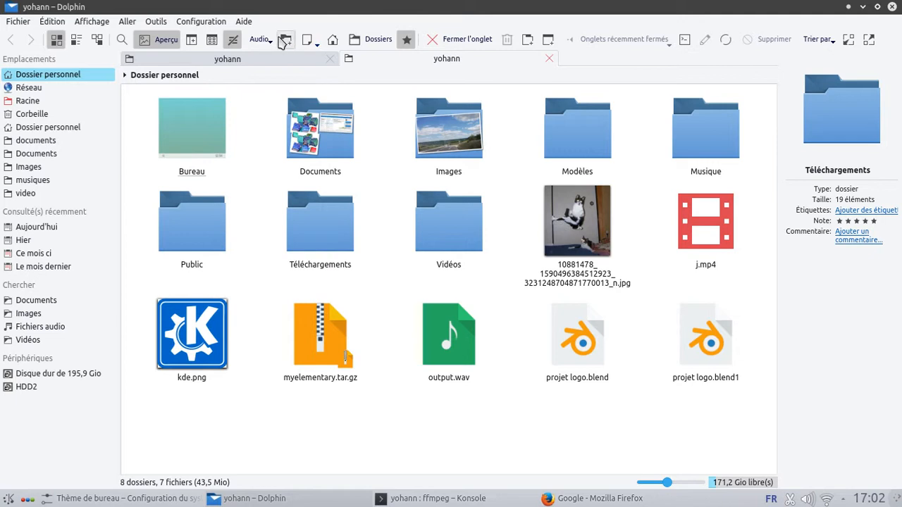
left_click(192, 40)
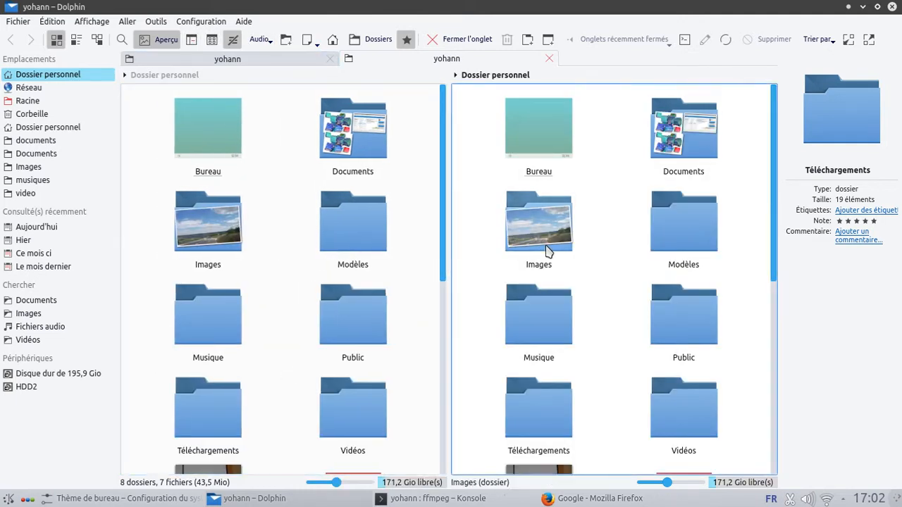
scroll(552, 258, "down", 3)
scroll(552, 258, "up", 3)
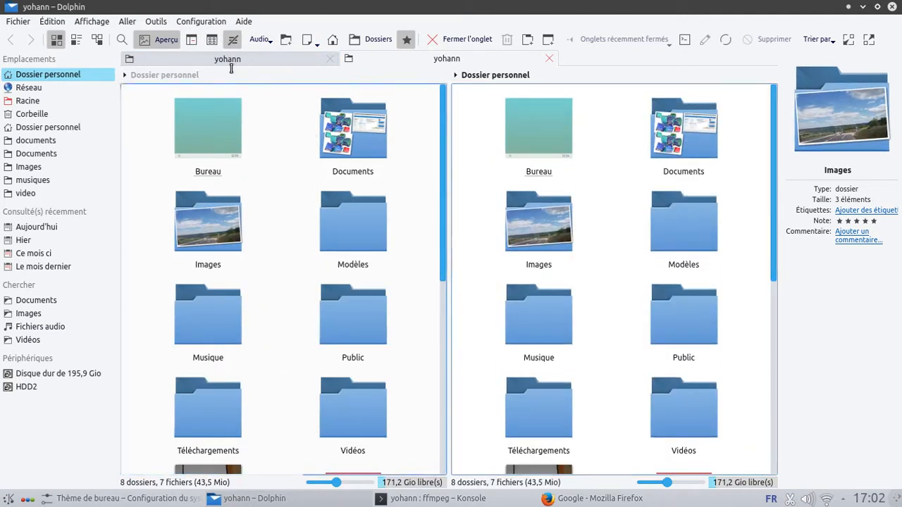
left_click(549, 60)
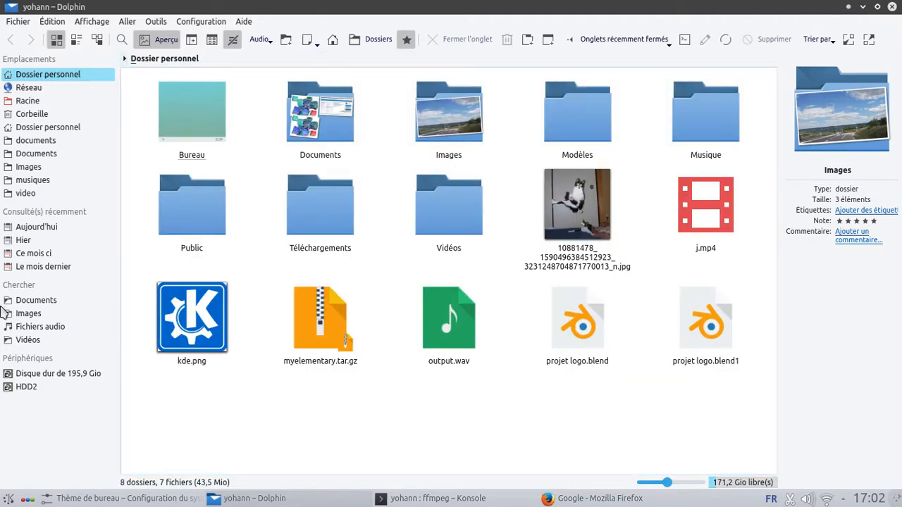
left_click(372, 85)
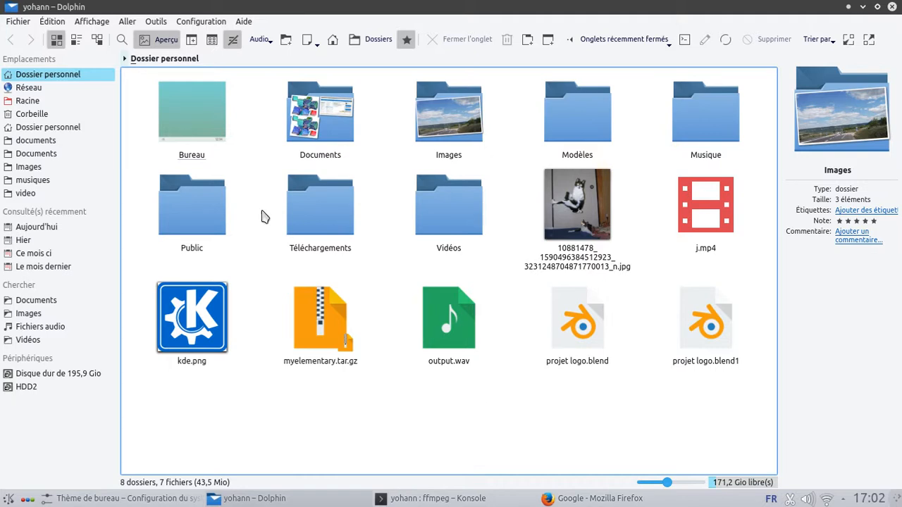
left_click(201, 21)
left_click(156, 21)
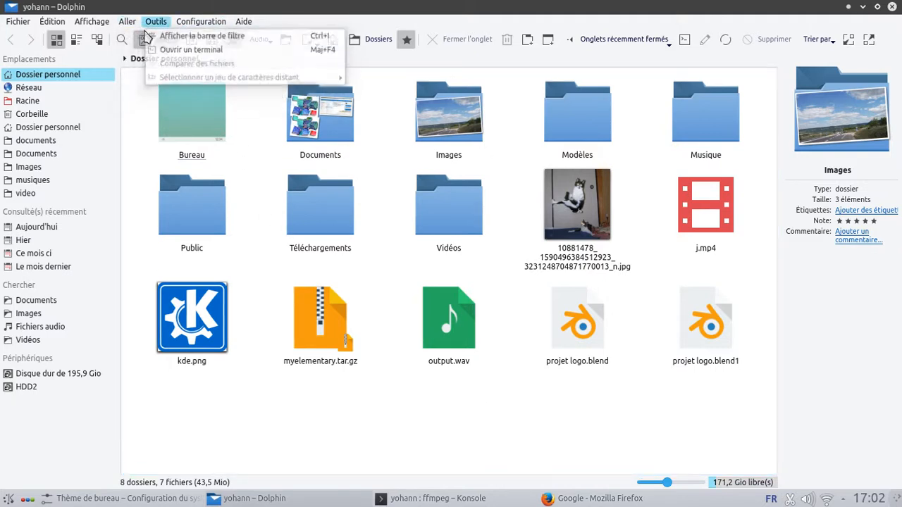
left_click(351, 459)
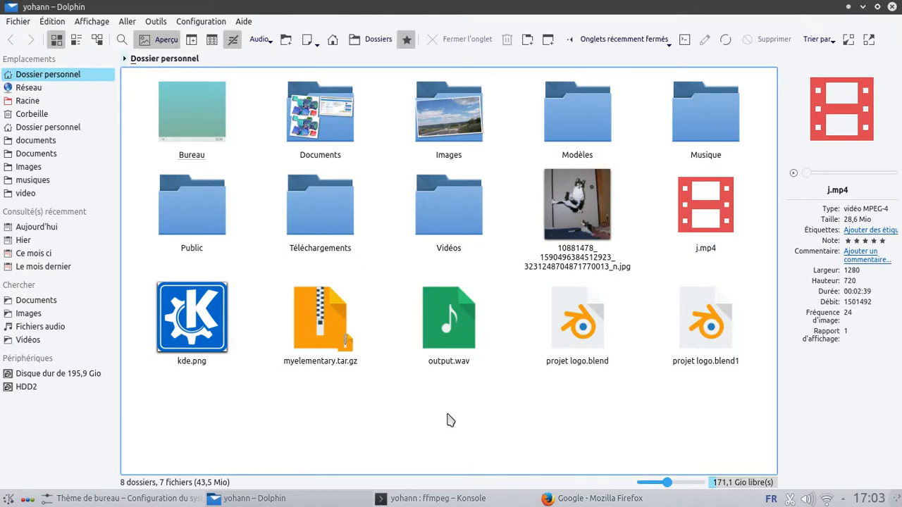
left_click(9, 498)
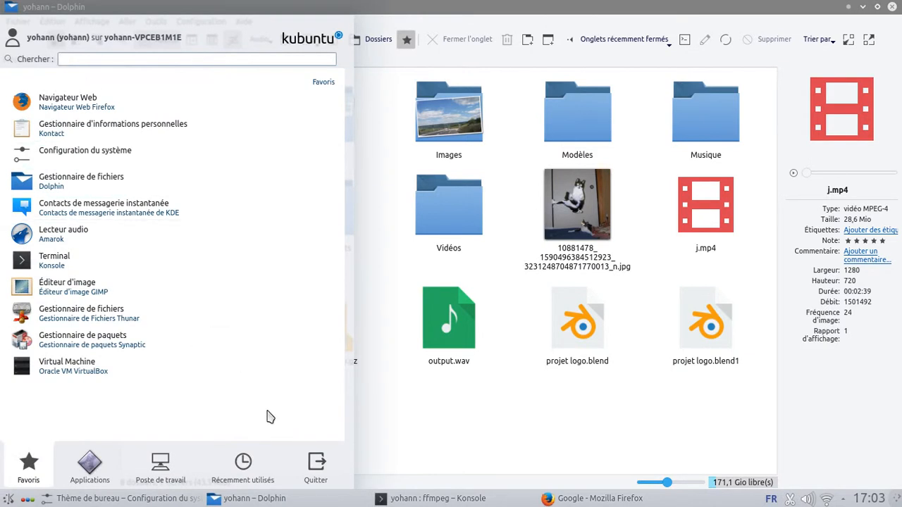
left_click(480, 417)
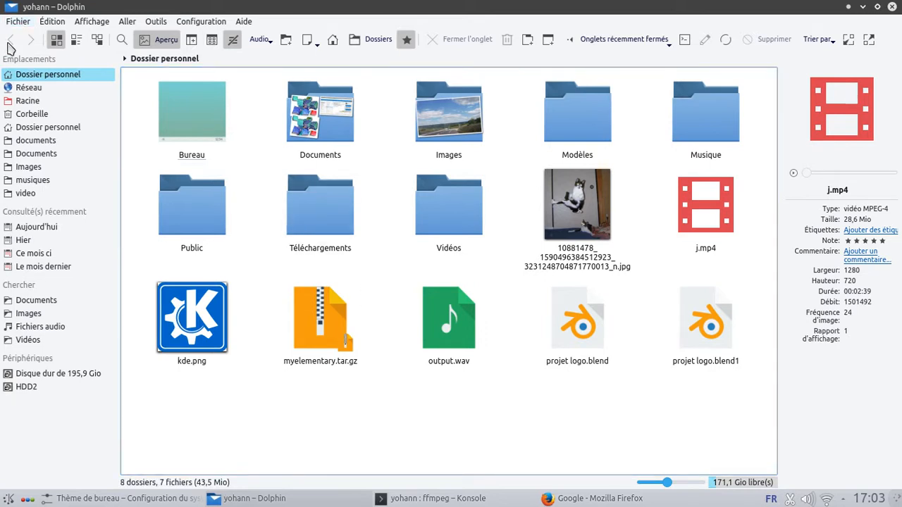
Step: Open the Documents folder and go back, forward and back again through the navigation history to the home folder
left_click(342, 131)
left_click(13, 42)
left_click(30, 41)
left_click(12, 40)
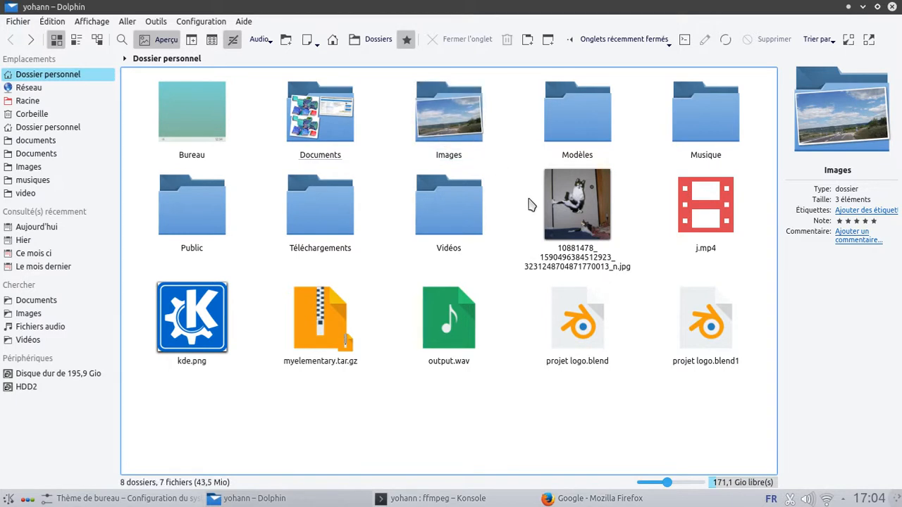
Step: Open the properties of the cat JPEG photo in the home folder and look through its access rights, preview and general details
right_click(558, 198)
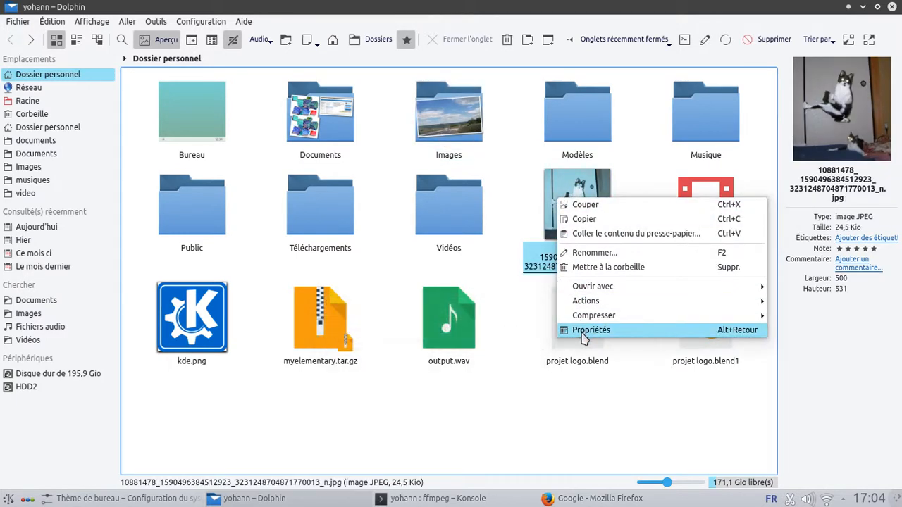
left_click(590, 331)
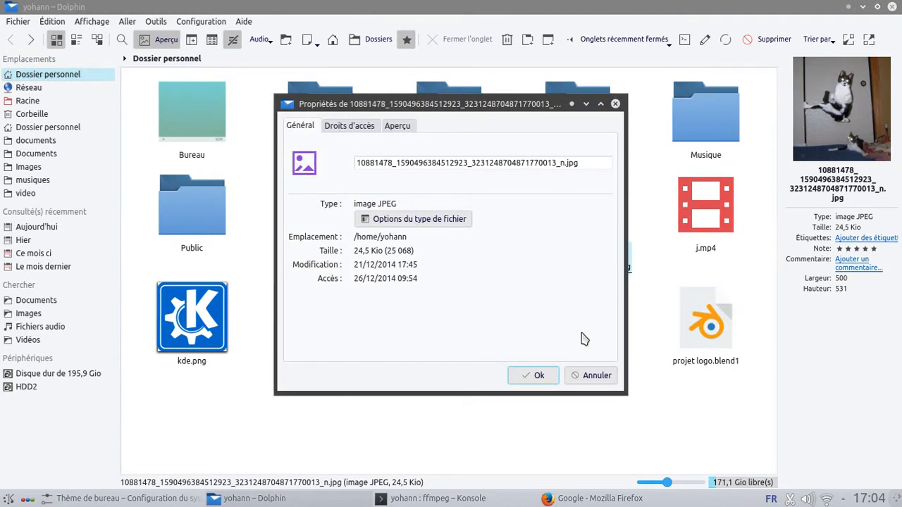
left_click(362, 129)
left_click(395, 128)
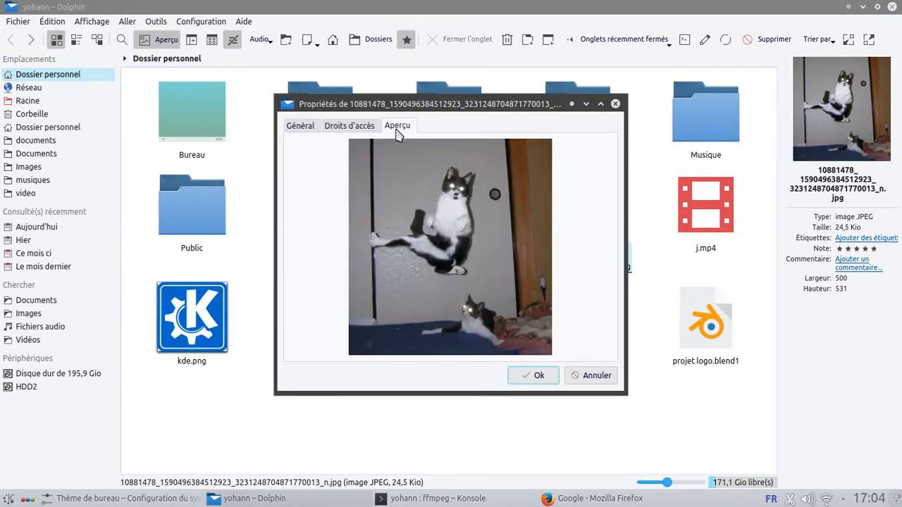
left_click(370, 128)
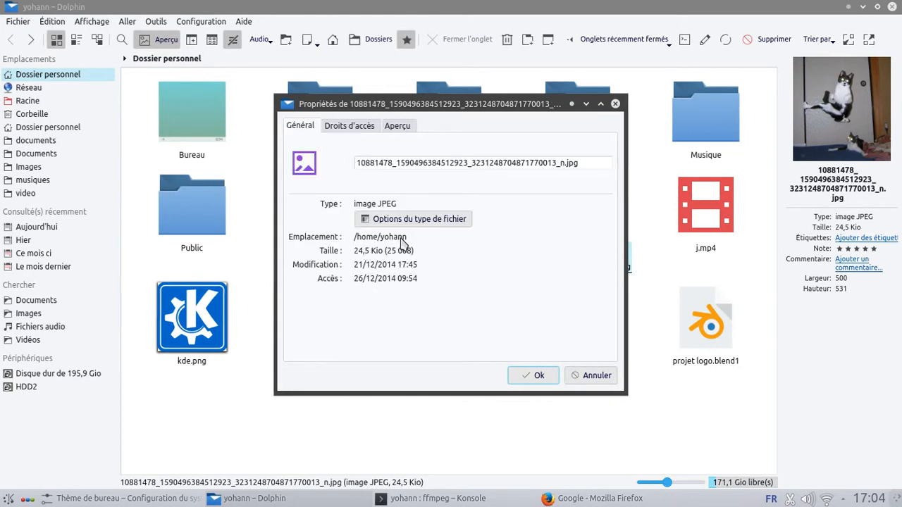
Step: Open the cat photo's file type options and move the GIMP image editor to first place in the JPEG application preference order
left_click(421, 222)
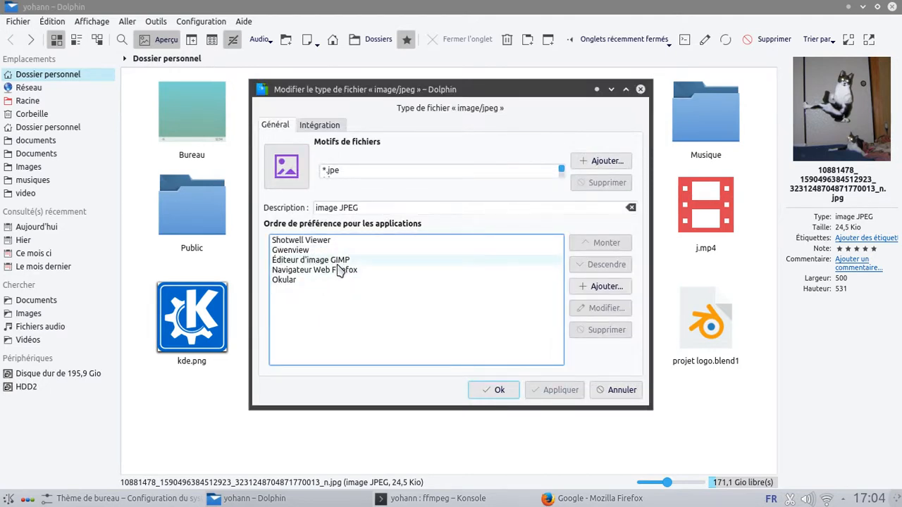
left_click(338, 259)
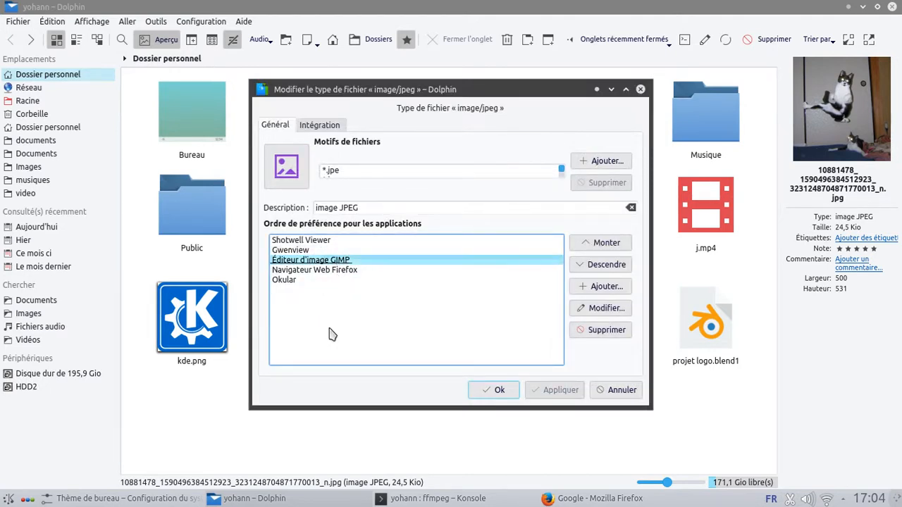
left_click(581, 245)
left_click(580, 245)
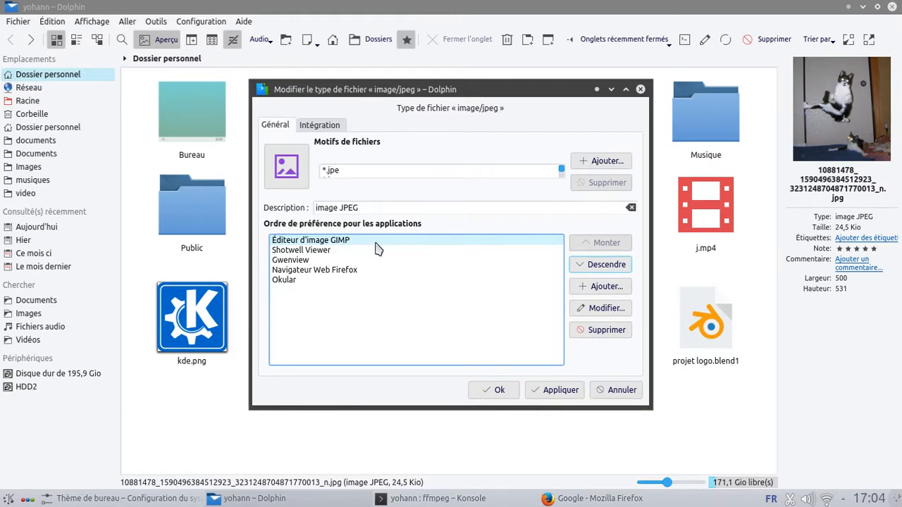
Step: Move GIMP back to third place in the JPEG application order, below Gwenview, apply it and close the file type and properties dialogs
left_click(598, 269)
left_click(599, 269)
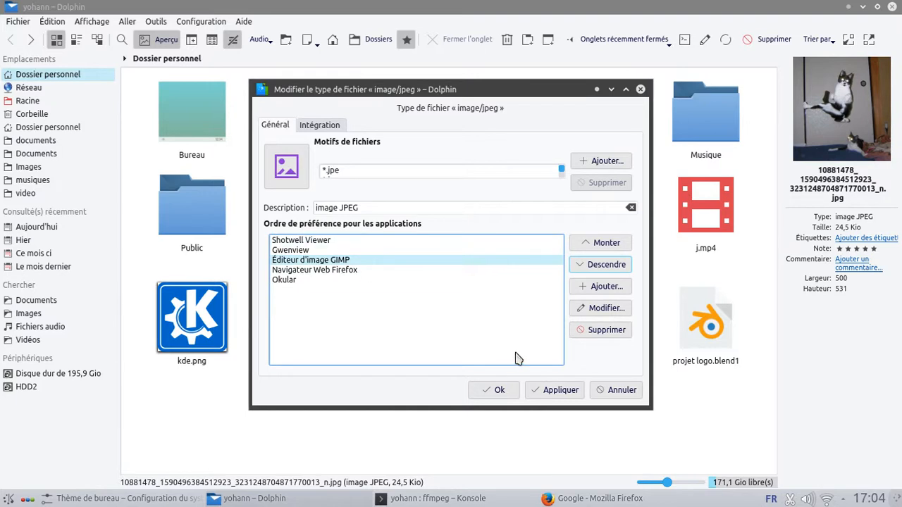
left_click(552, 395)
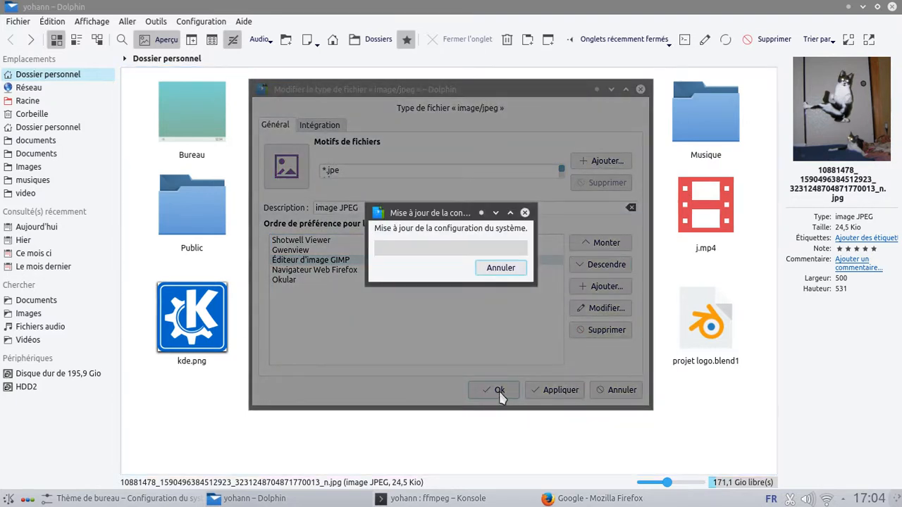
left_click(499, 393)
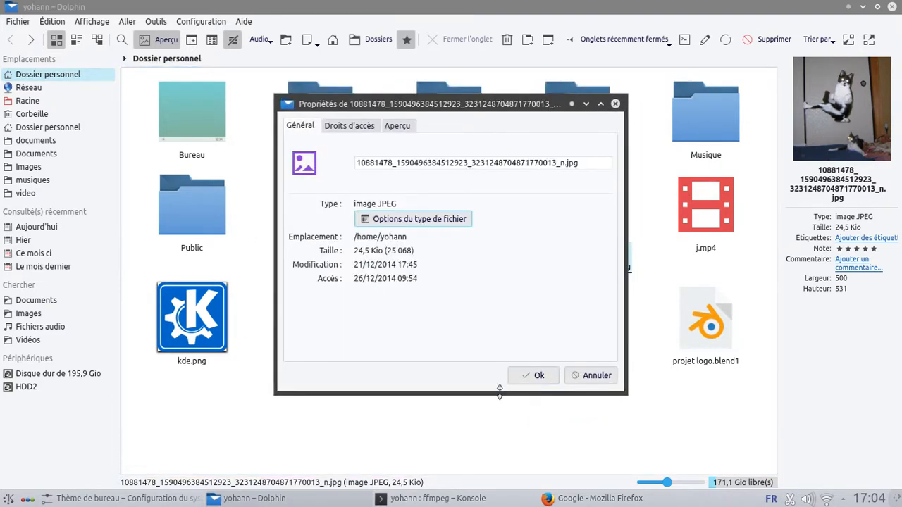
left_click(537, 377)
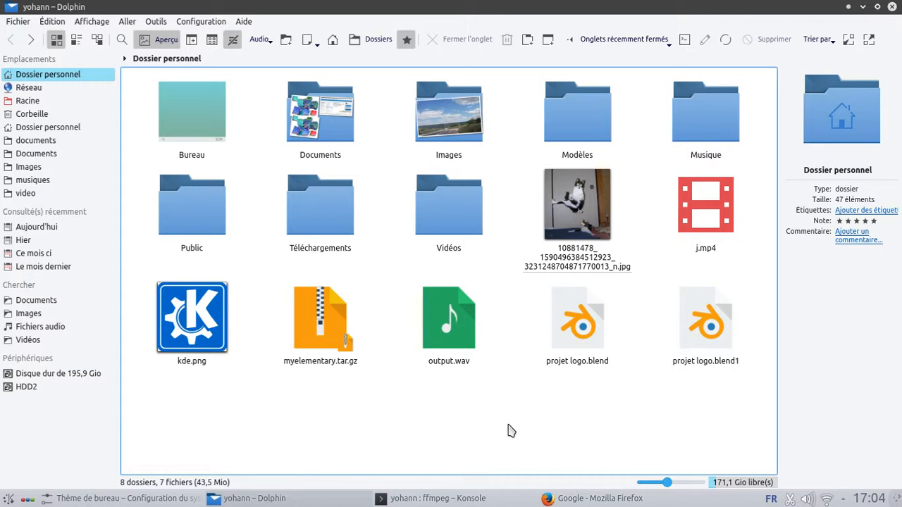
Step: Show the dialog for creating a new folder in the home folder and cancel it
left_click(285, 40)
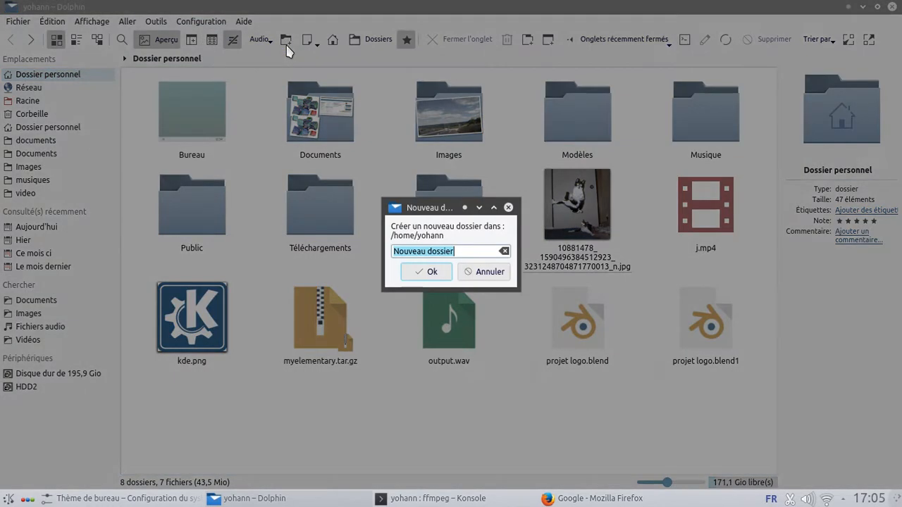
left_click(471, 275)
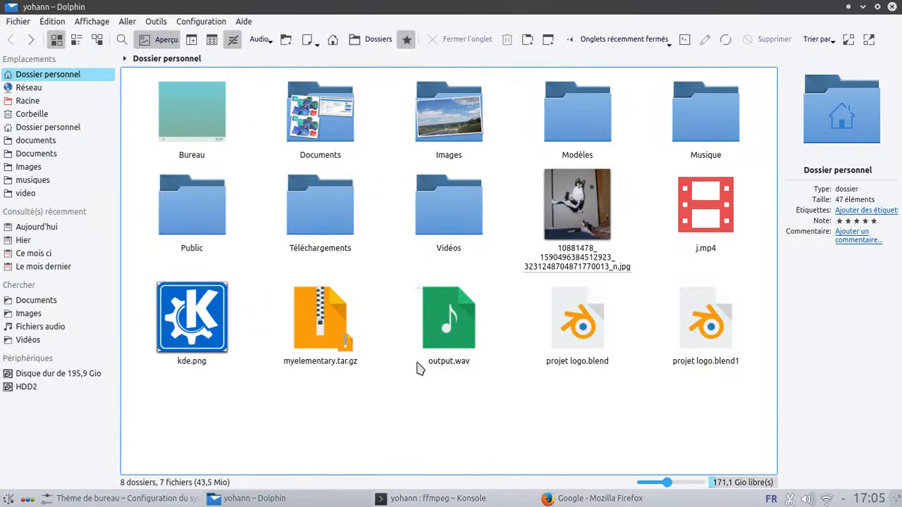
Step: Open a second tab of the home folder, split its view and return to a single pane, and close the tab
key("ctrl+t")
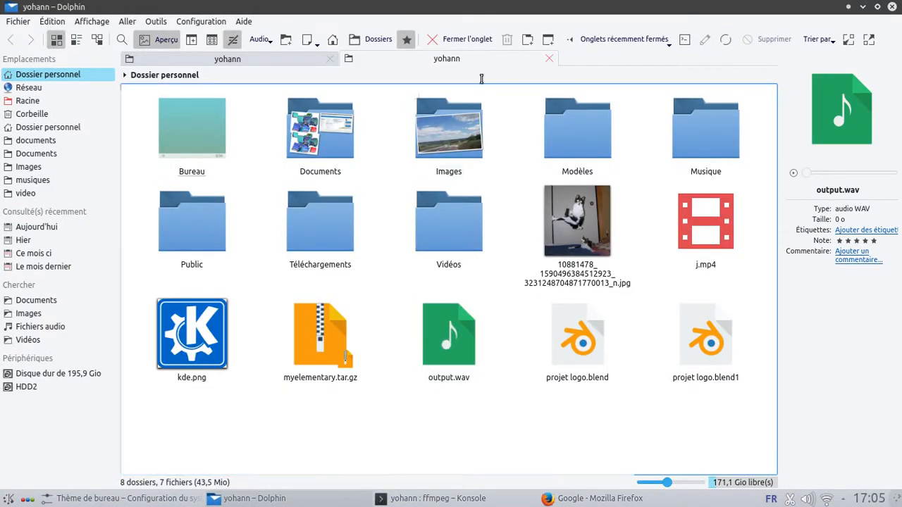
left_click(191, 40)
left_click(218, 73)
left_click(191, 39)
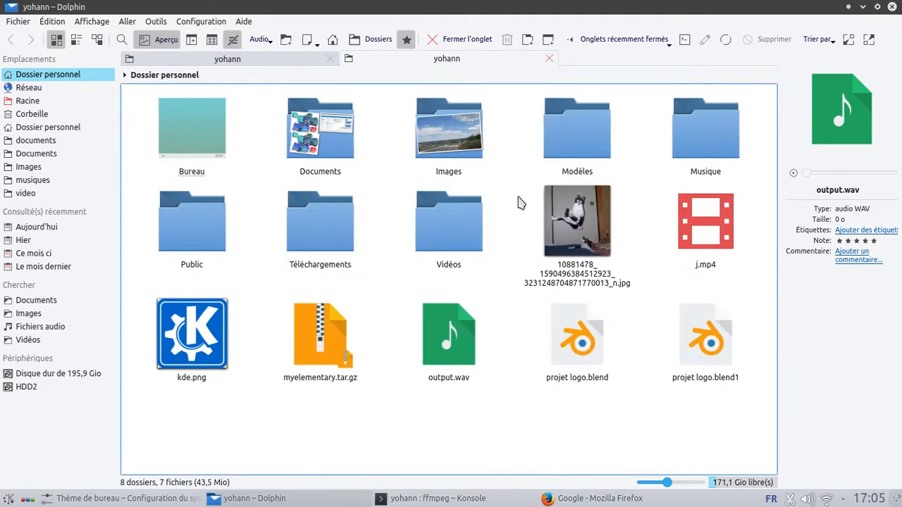
left_click(550, 60)
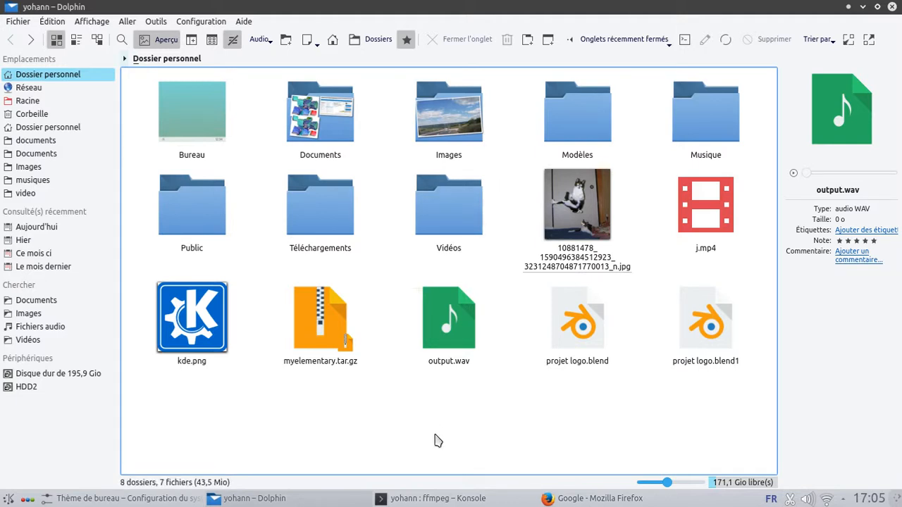
Step: Switch to the Konsole window that is running the ffmpeg screen recording
left_click(437, 498)
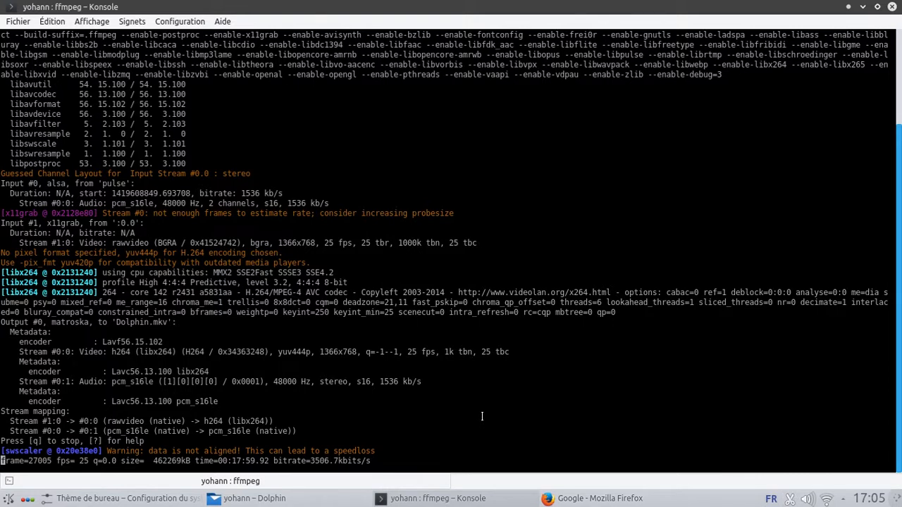